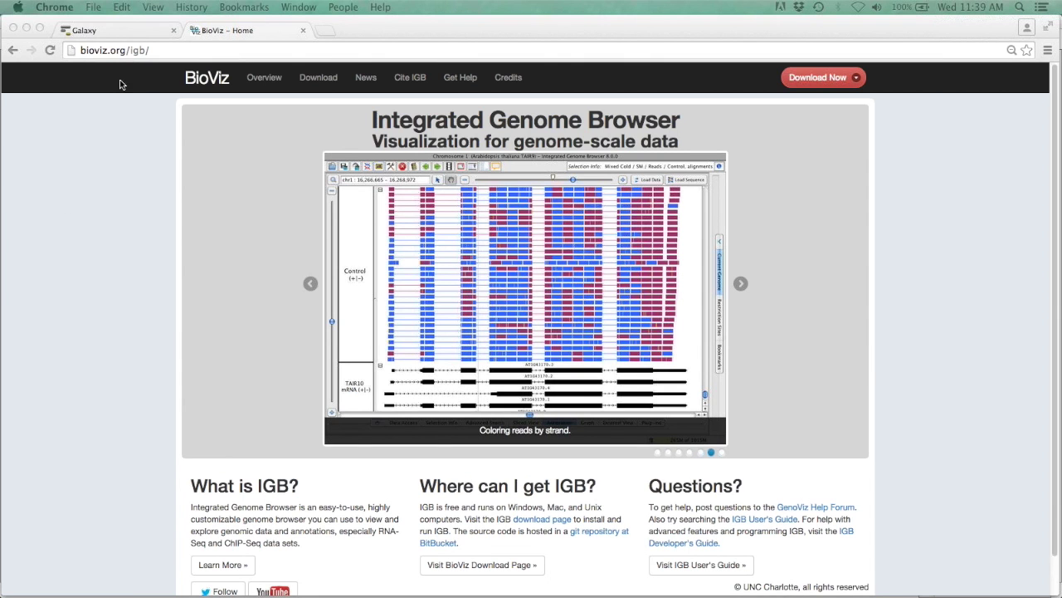
Step: Switch to the Galaxy site and look over its tool categories and the datasets in the ChIP-Seq Sox9 history
left_click(112, 35)
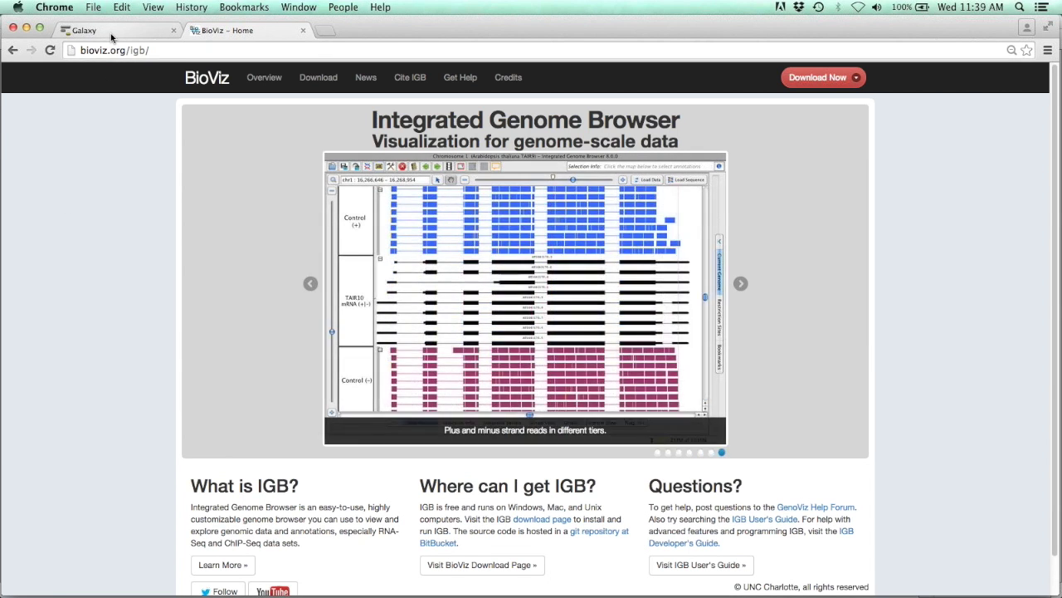
left_click(112, 31)
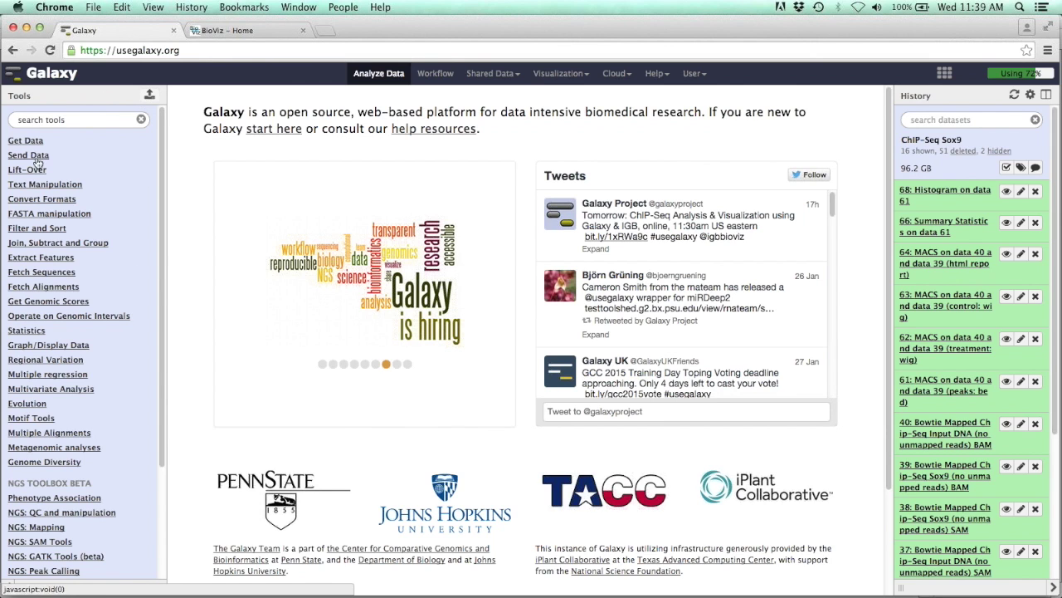
left_click(41, 228)
left_click(42, 228)
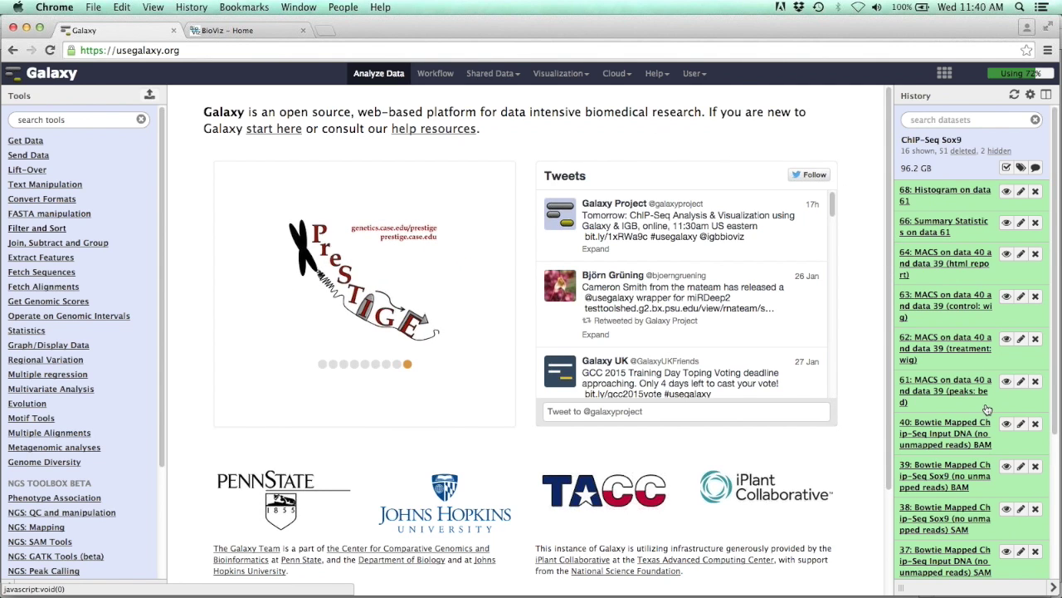
scroll(976, 404, "down", 5)
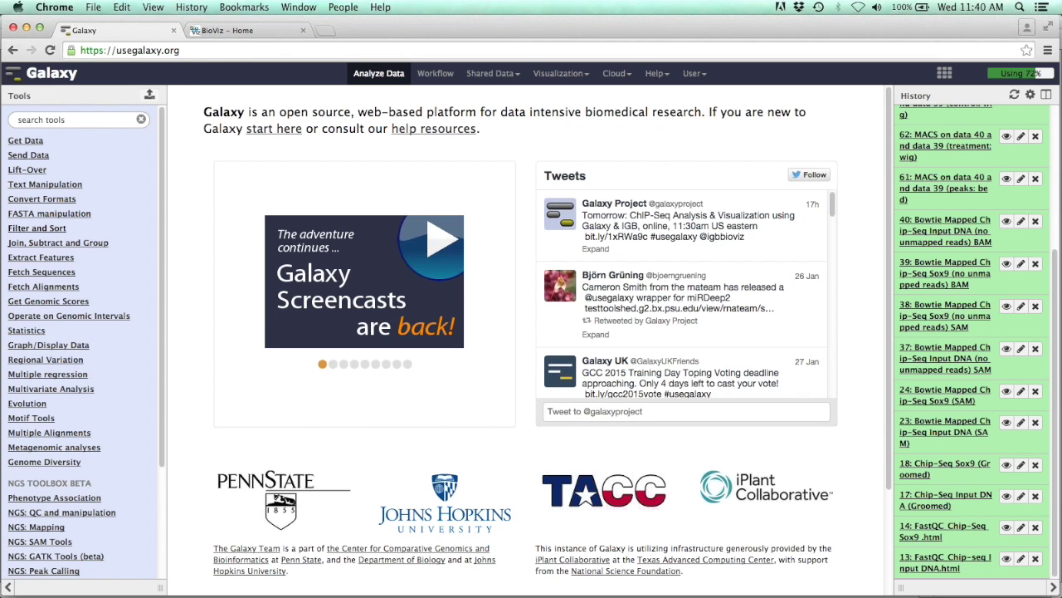
Step: Examine the import sources offered in the Get Data tool category, and collapse the category
left_click(31, 141)
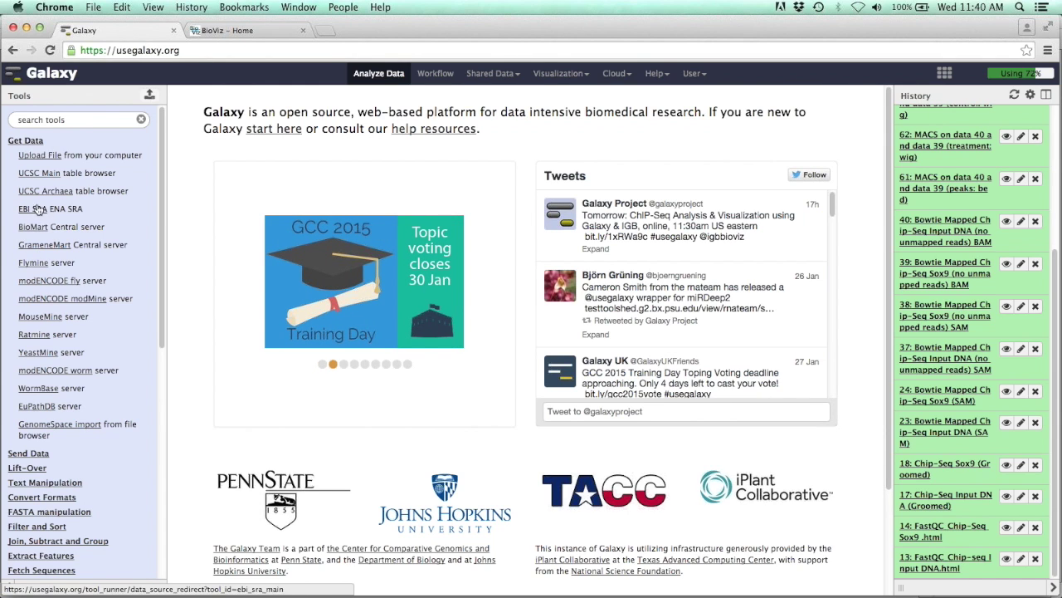
left_click(30, 142)
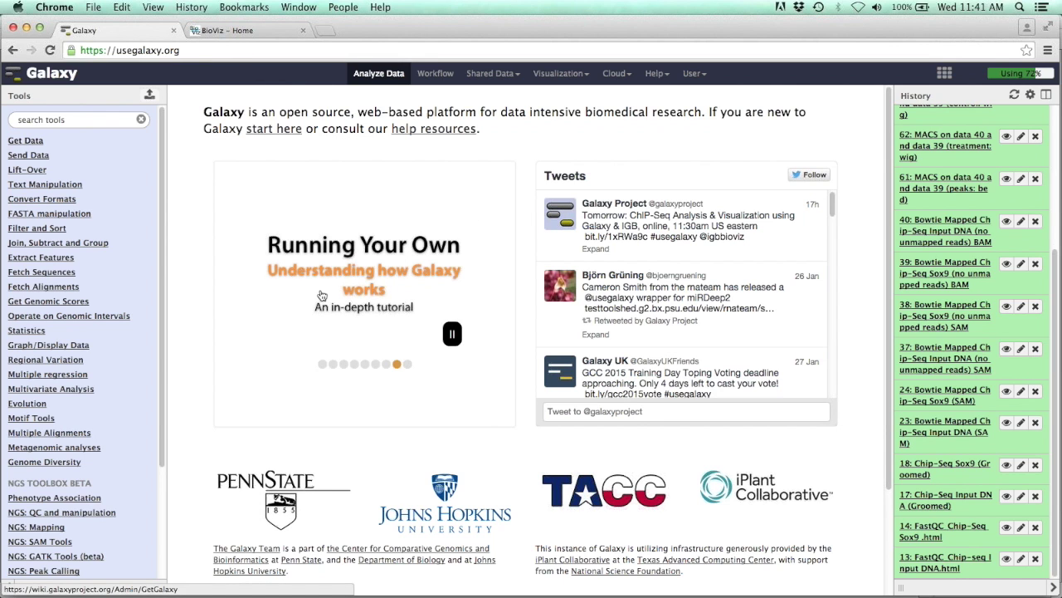
Step: Open the FastQC:Read QC tool in the NGS: QC and manipulation category and read through its documentation
scroll(67, 332, "down", 3)
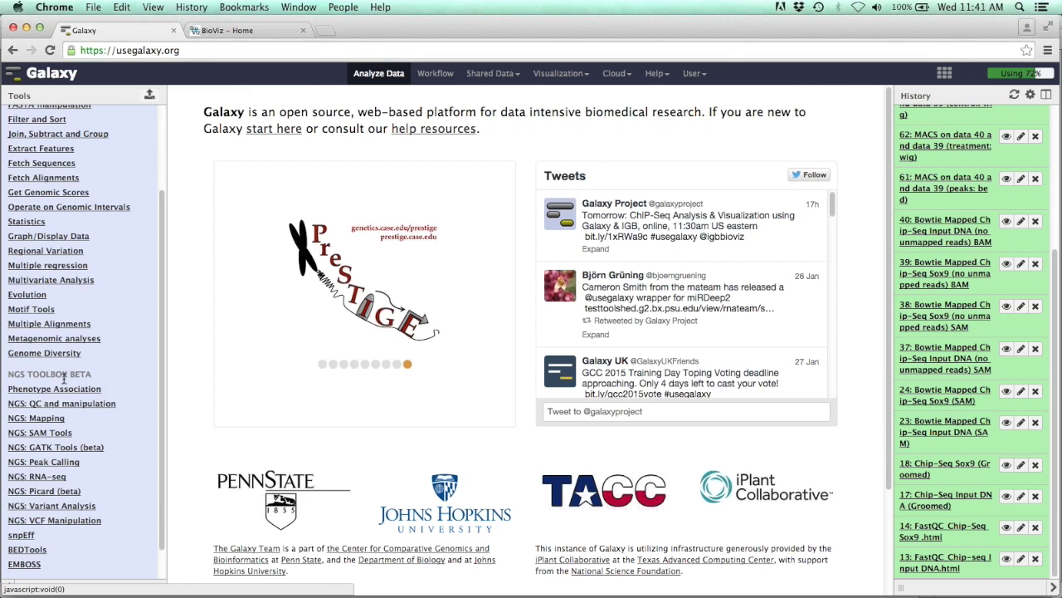
scroll(65, 378, "down", 1)
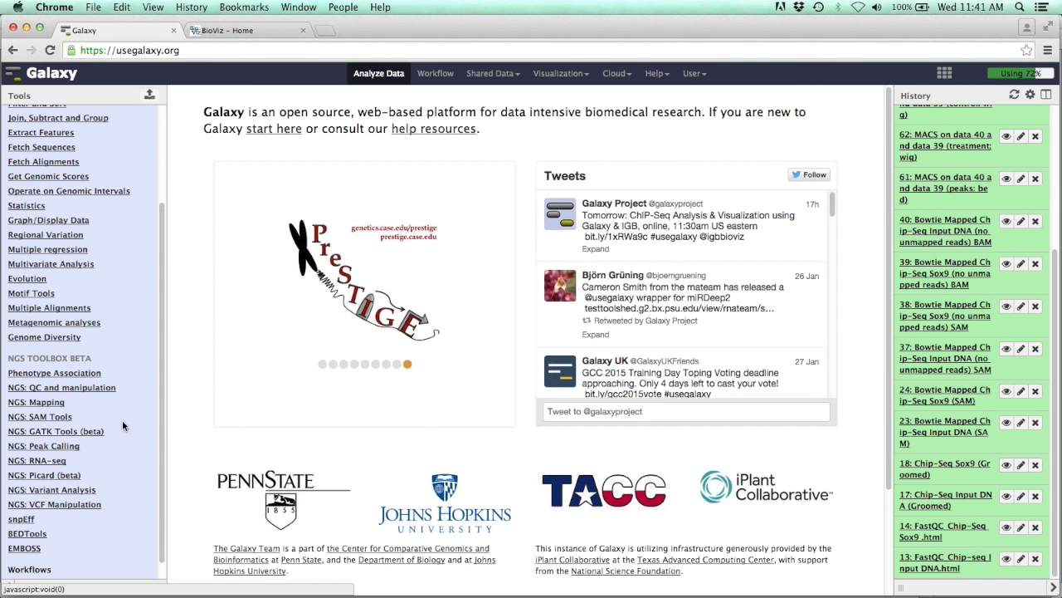
left_click(108, 391)
scroll(98, 394, "down", 4)
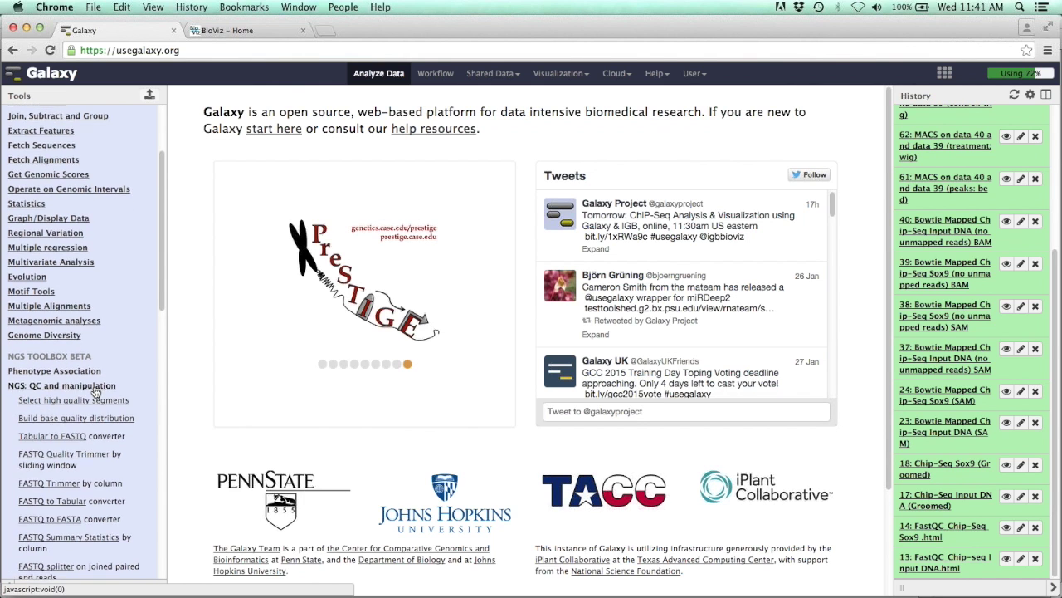
scroll(87, 440, "down", 3)
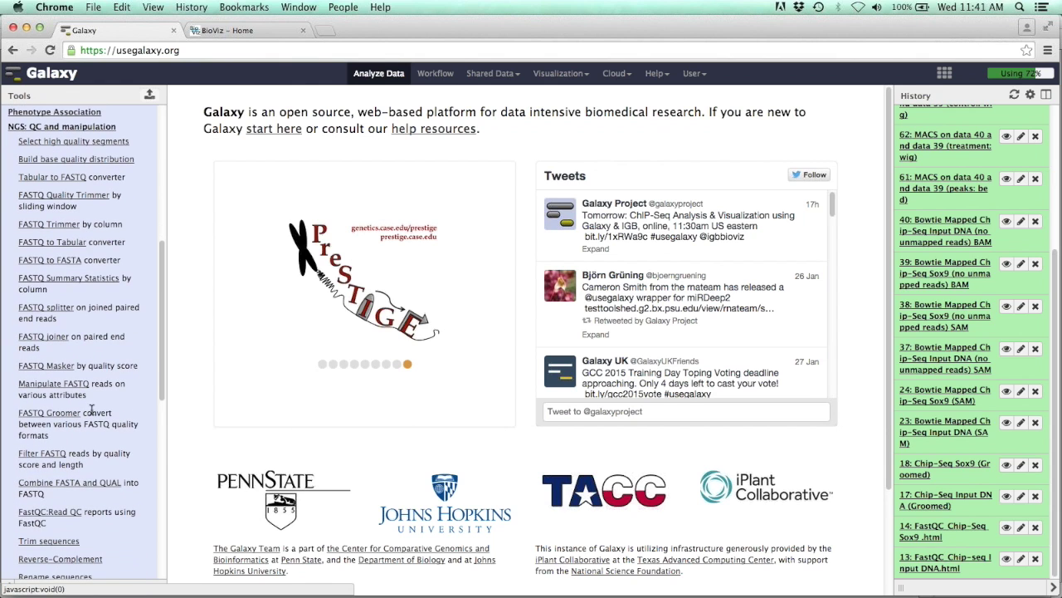
left_click(69, 515)
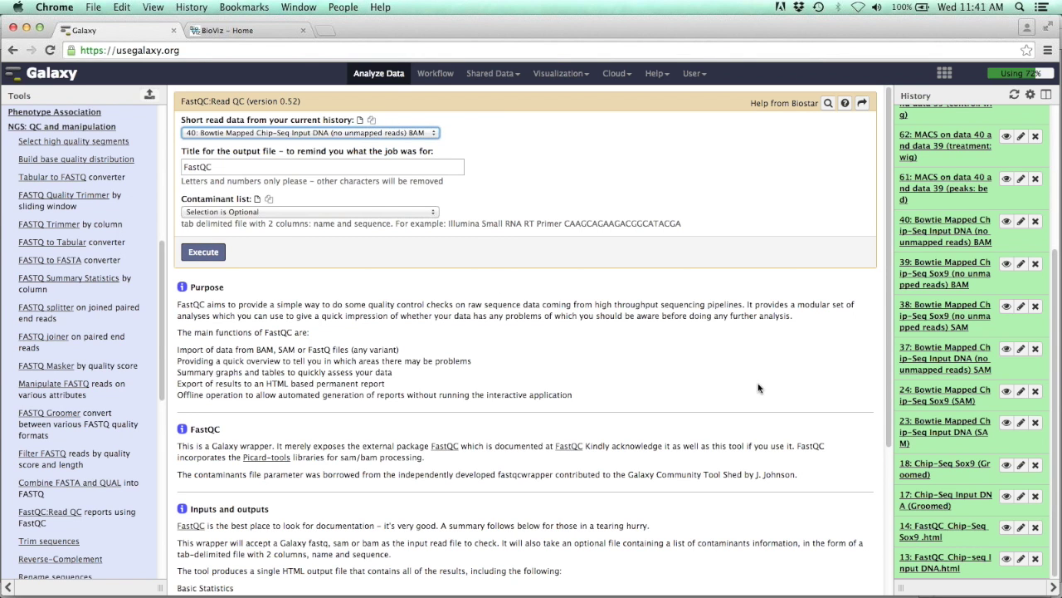
scroll(767, 385, "down", 5)
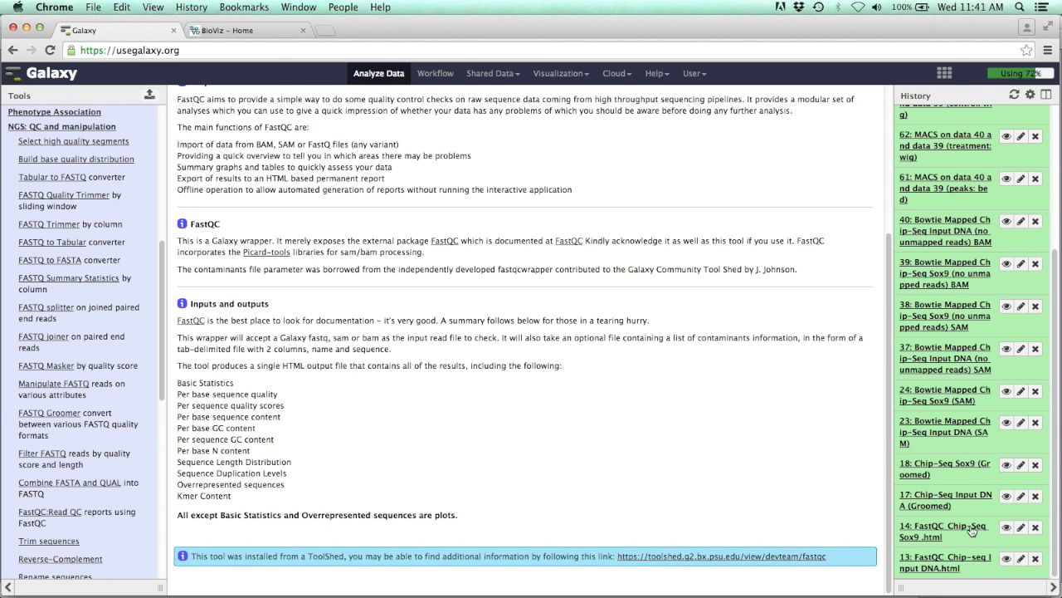
Step: View the FastQC Chip-Seq Sox9 report from the history and examine its summary, sequence length and per base sequence quality
left_click(1007, 528)
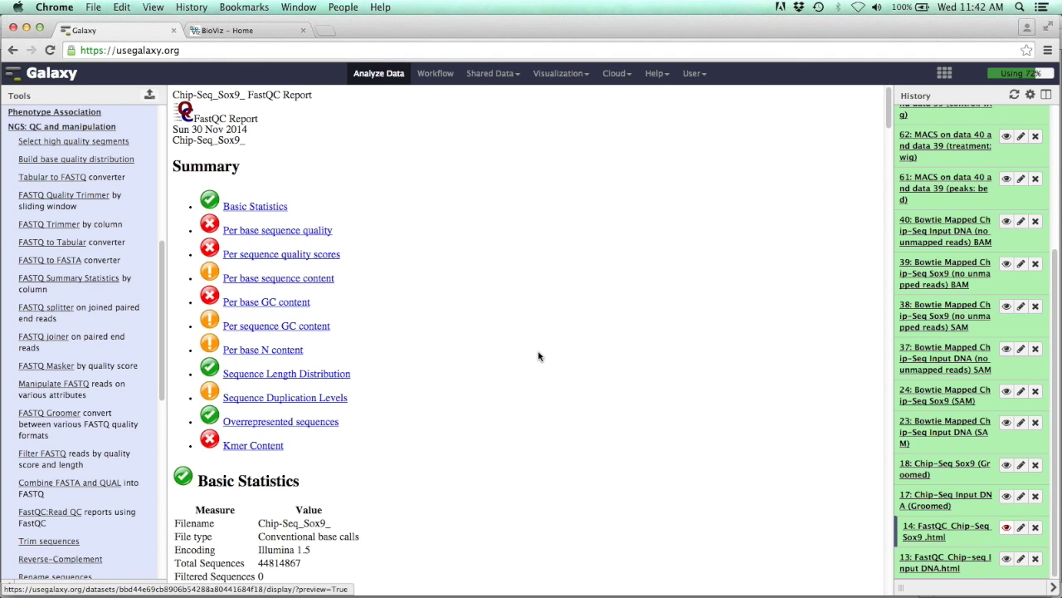
scroll(558, 368, "down", 1)
scroll(559, 368, "down", 10)
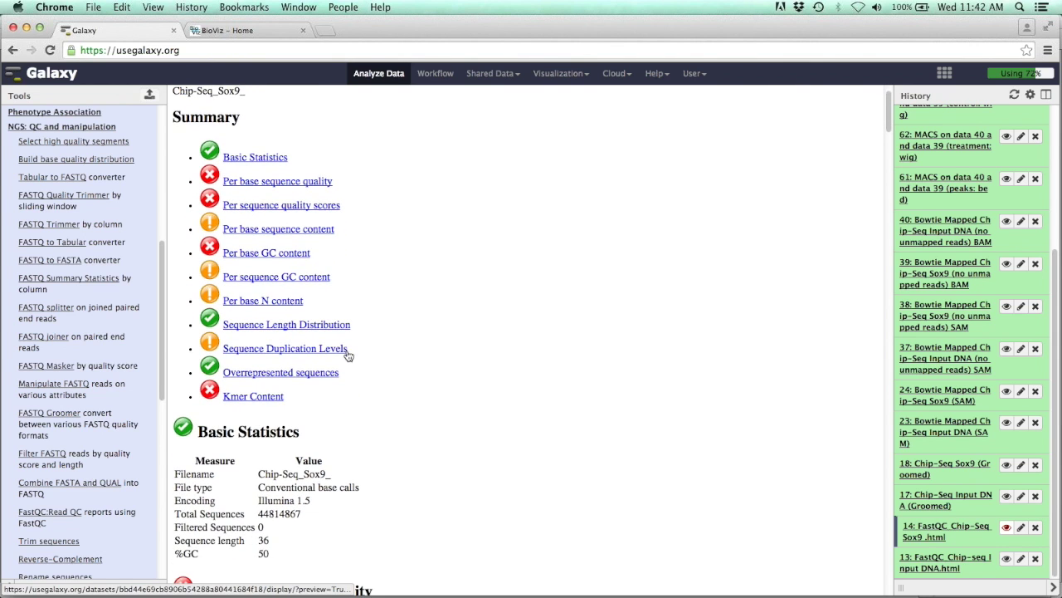
scroll(404, 358, "down", 2)
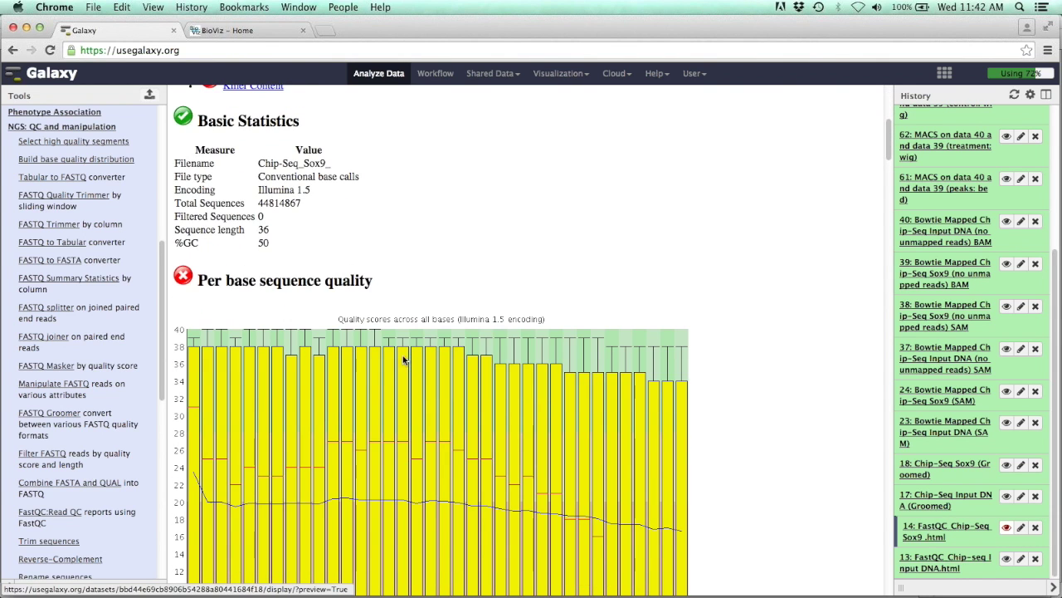
scroll(439, 318, "up", 6)
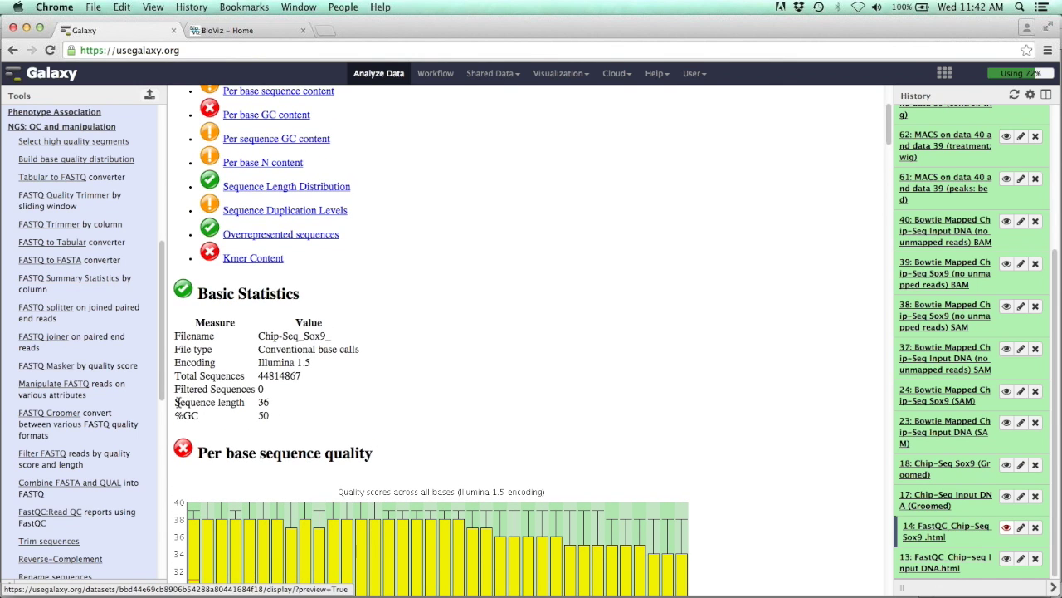
left_click_drag(176, 403, 266, 403)
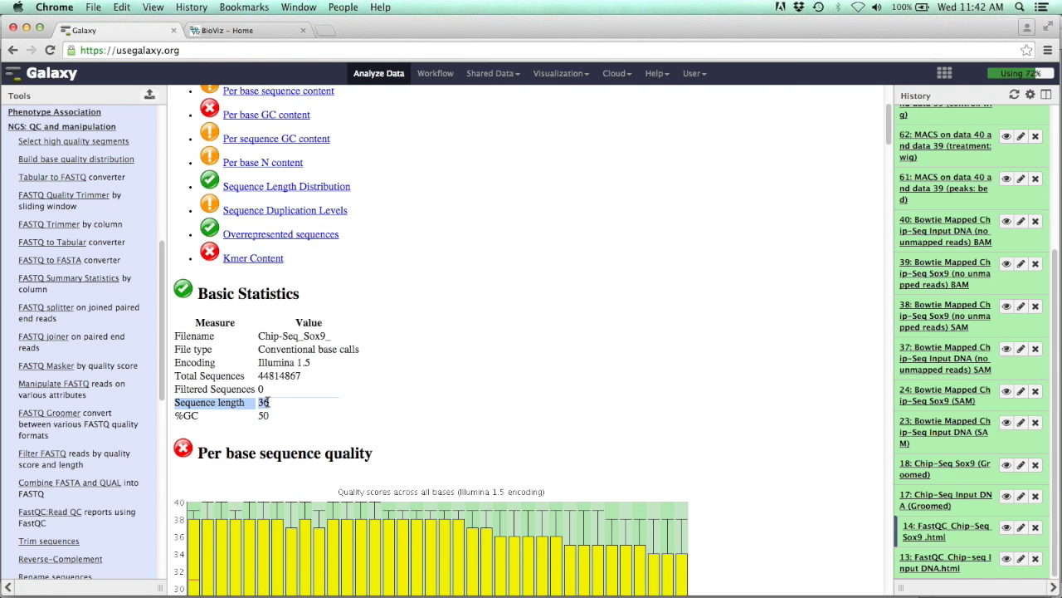
left_click(269, 403)
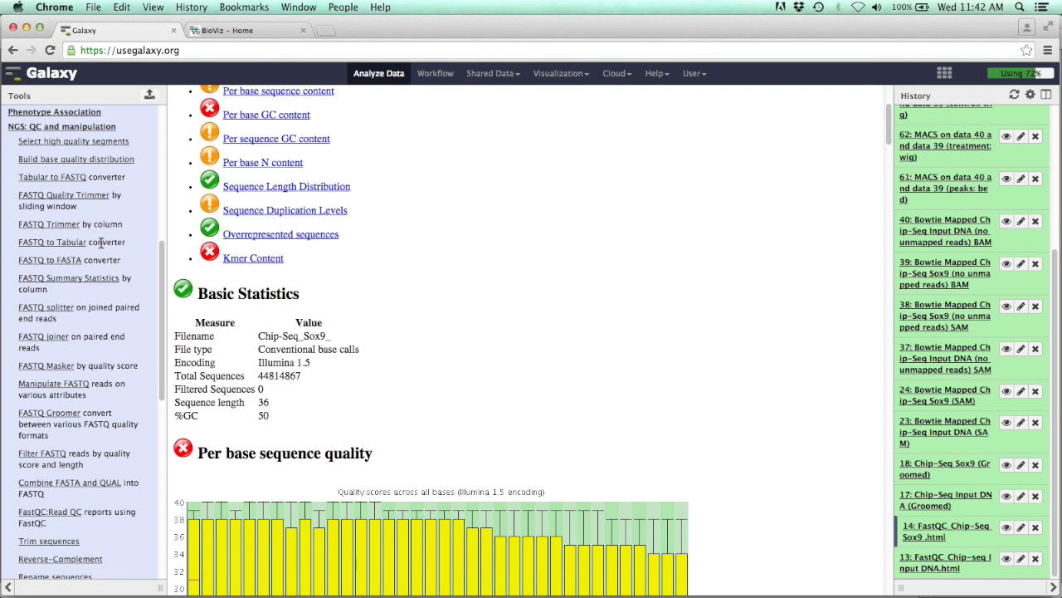
Step: Open FASTQ Groomer, keep 18: Chip-Seq Sox9 (Groomed) as the file to groom, and set the input quality scores type to Illumina 1.3-1.7
scroll(101, 242, "up", 1)
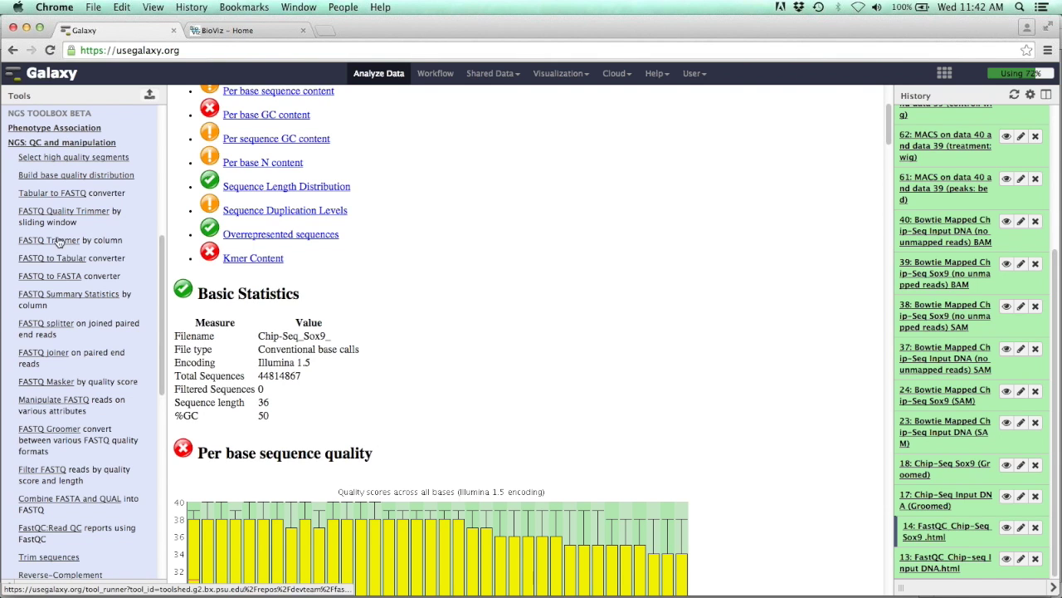
left_click(63, 429)
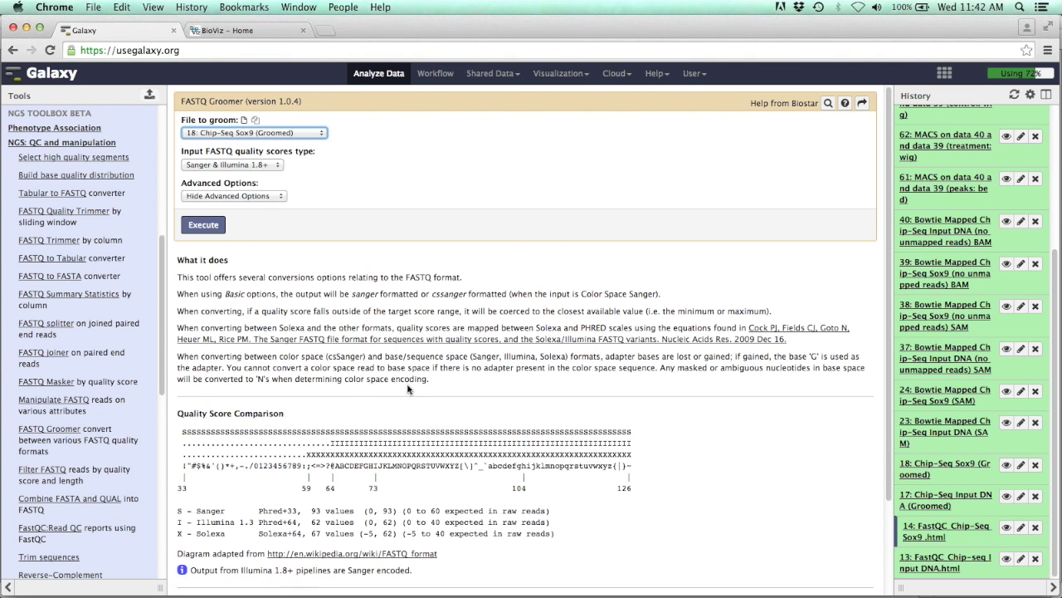
left_click(319, 136)
left_click(366, 139)
left_click(275, 165)
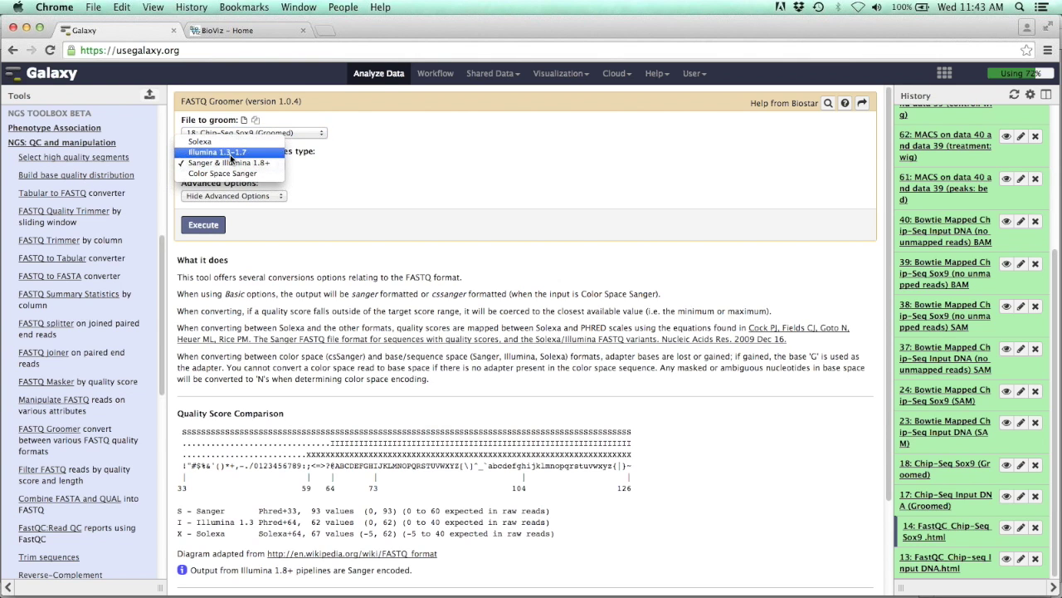
left_click(231, 153)
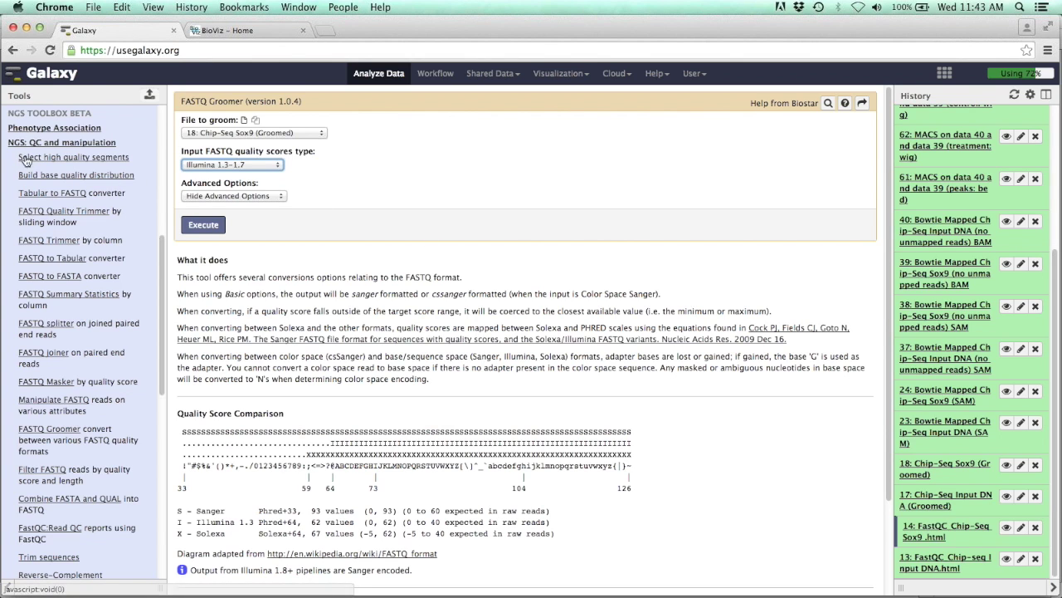
Step: Collapse the NGS: QC and manipulation category and open the Map with Bowtie for Illumina tool from NGS: Mapping
left_click(73, 142)
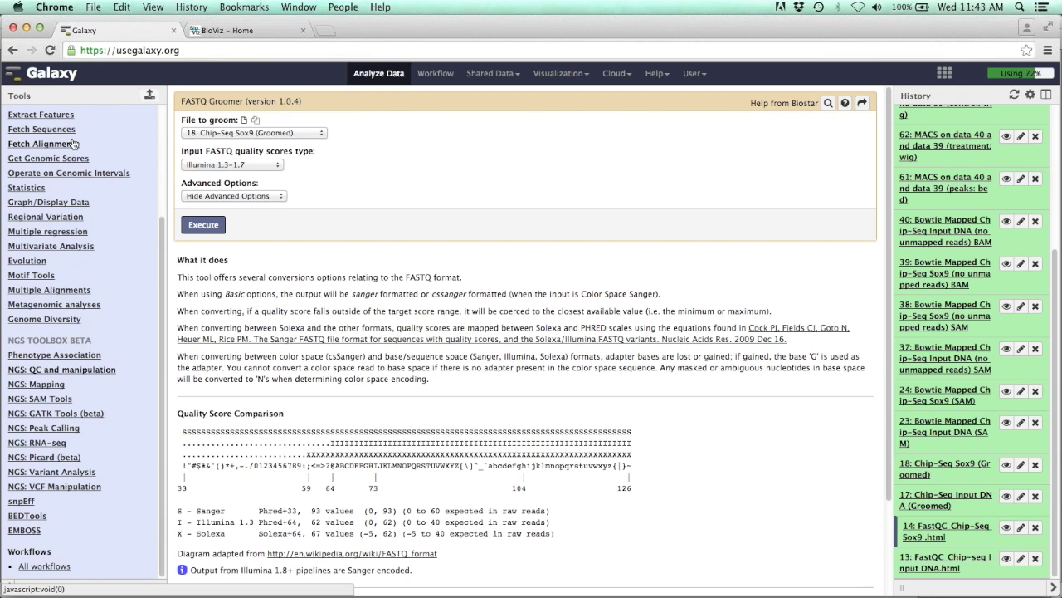
left_click(44, 385)
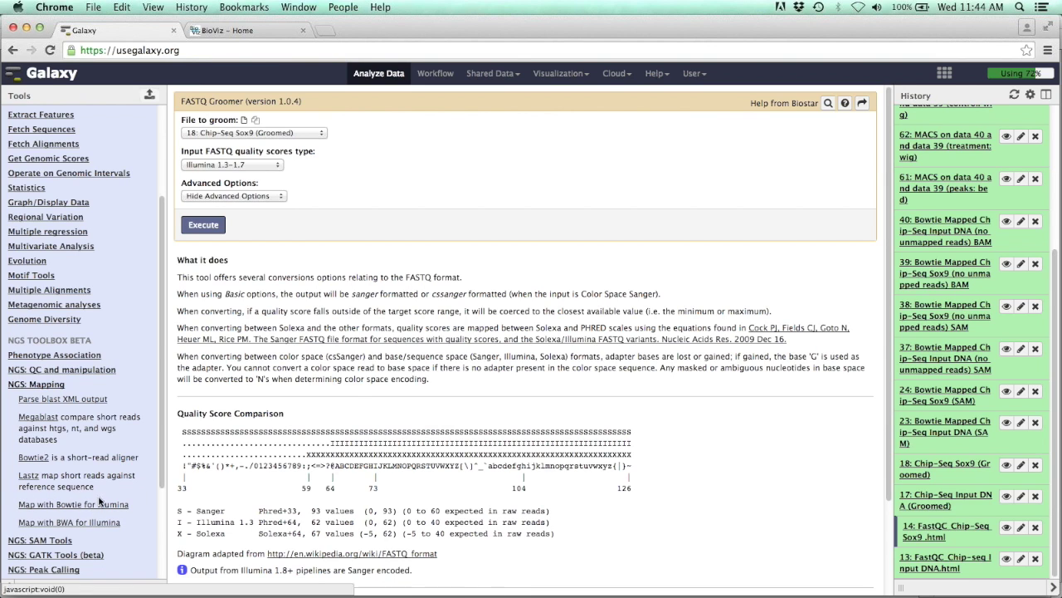
left_click(92, 505)
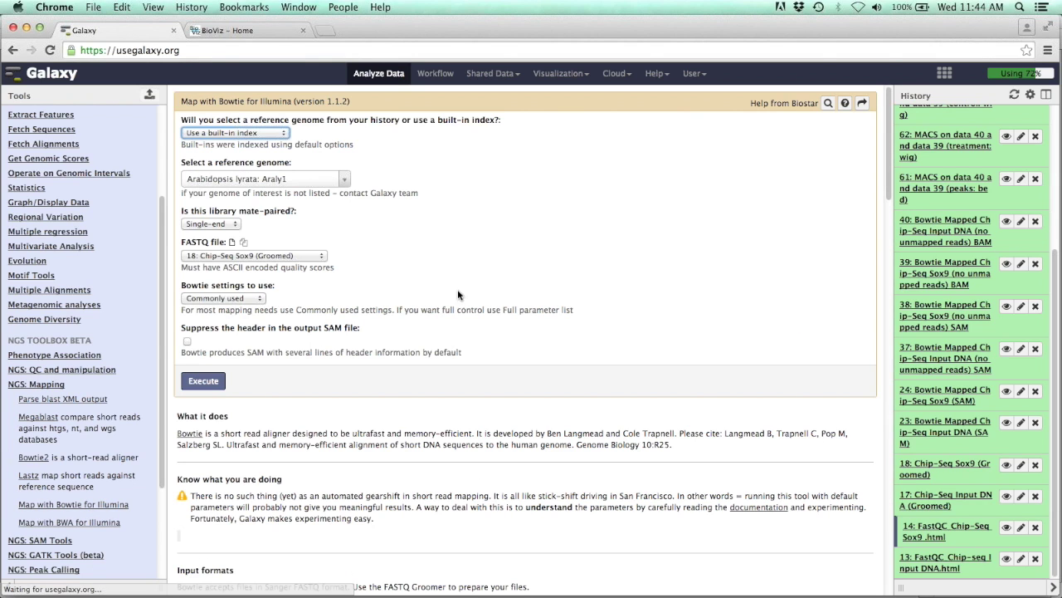
Step: Use a built-in index for the Bowtie mapping and select Mouse (Mus musculus): mm10 as the reference genome
left_click(277, 133)
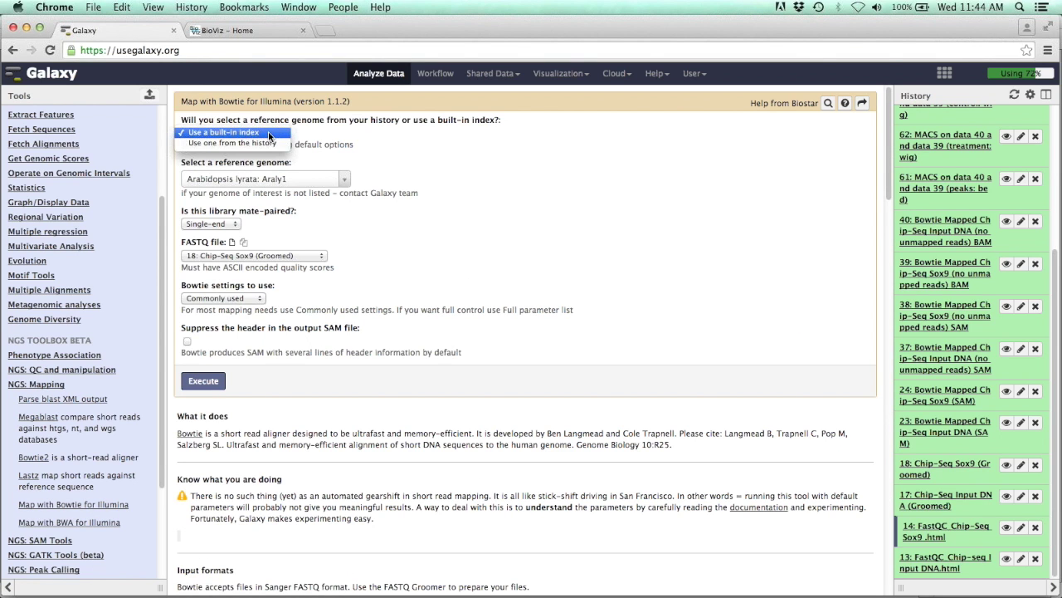
left_click(235, 132)
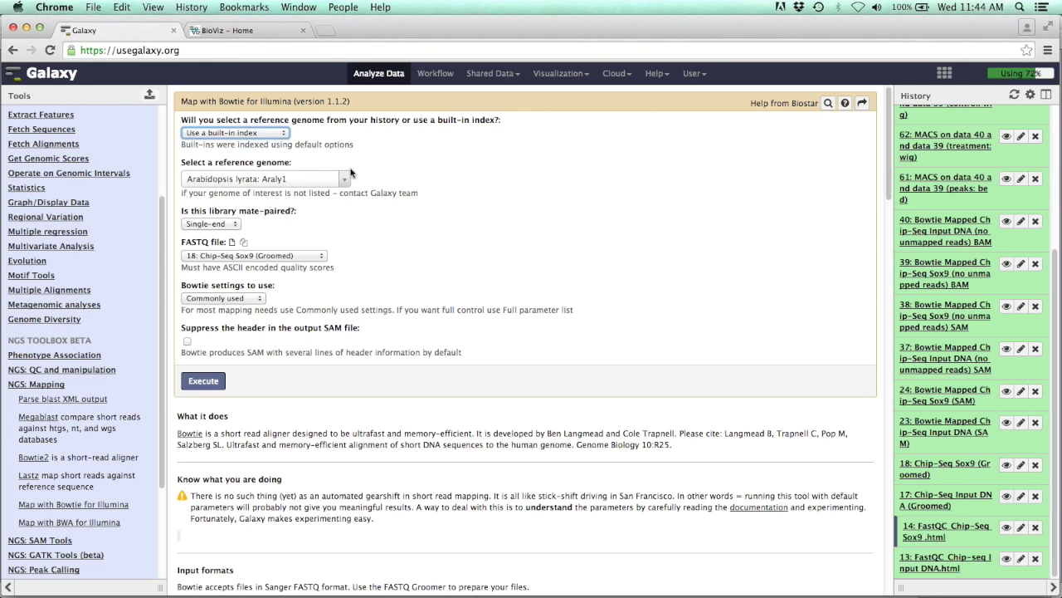
left_click(345, 181)
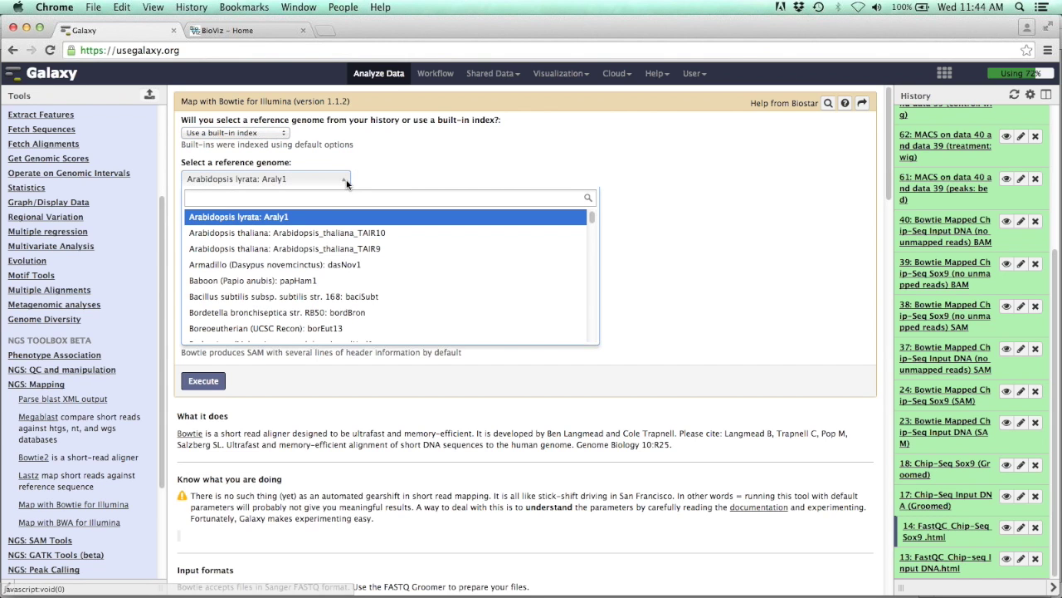
type("mouse")
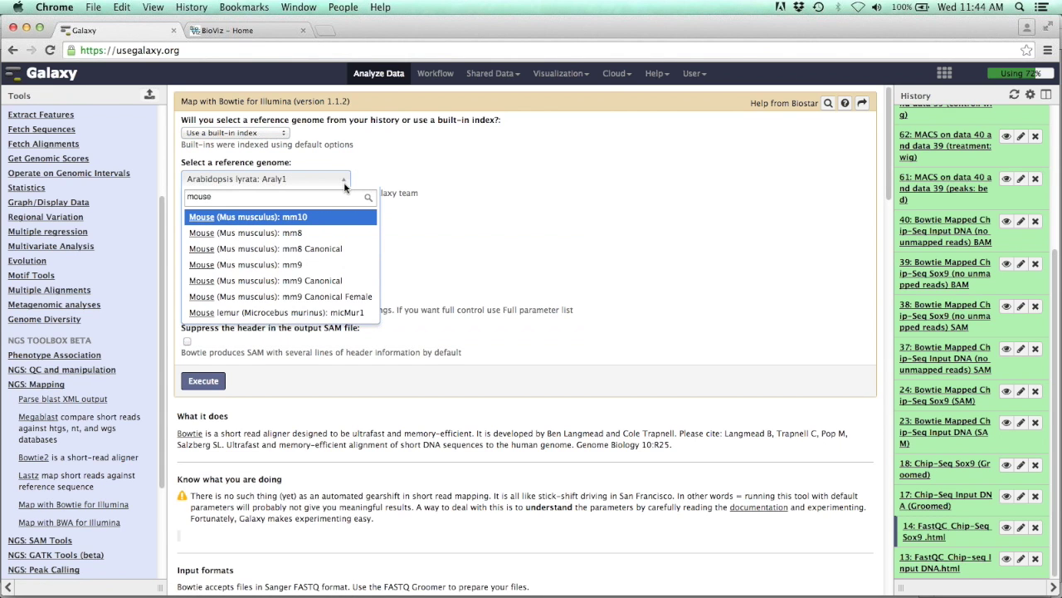
left_click(279, 217)
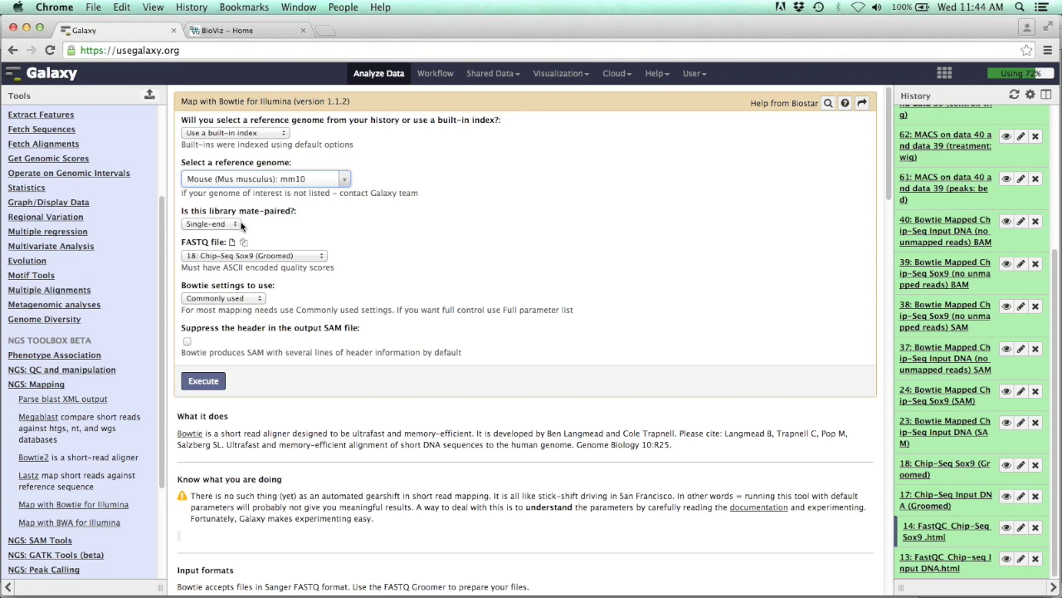
Step: Check the available FASTQ files and keep 18: Chip-Seq Sox9 (Groomed) as the Bowtie input file
left_click(298, 256)
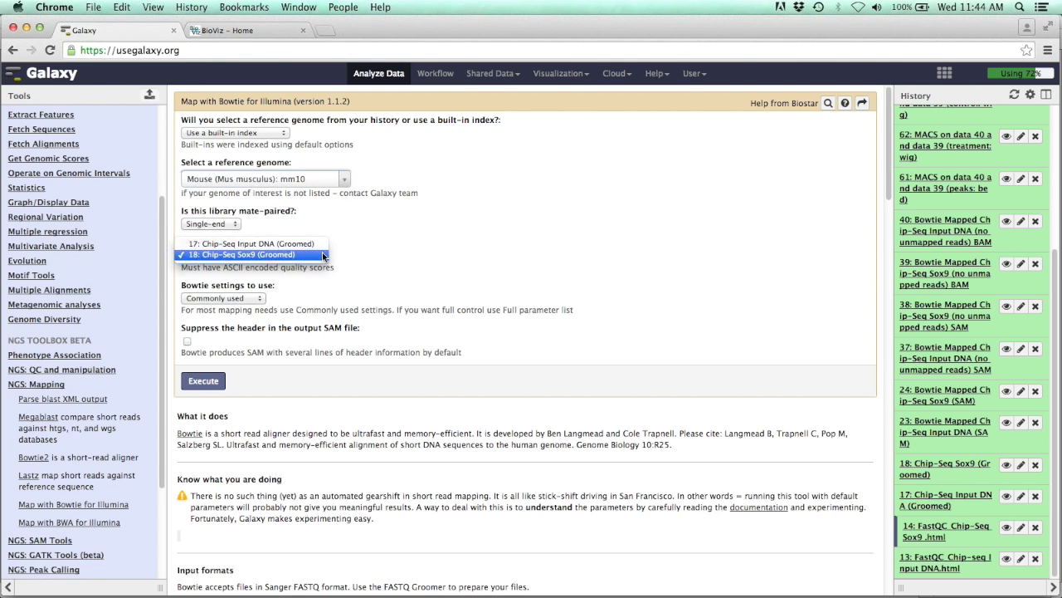
left_click(297, 255)
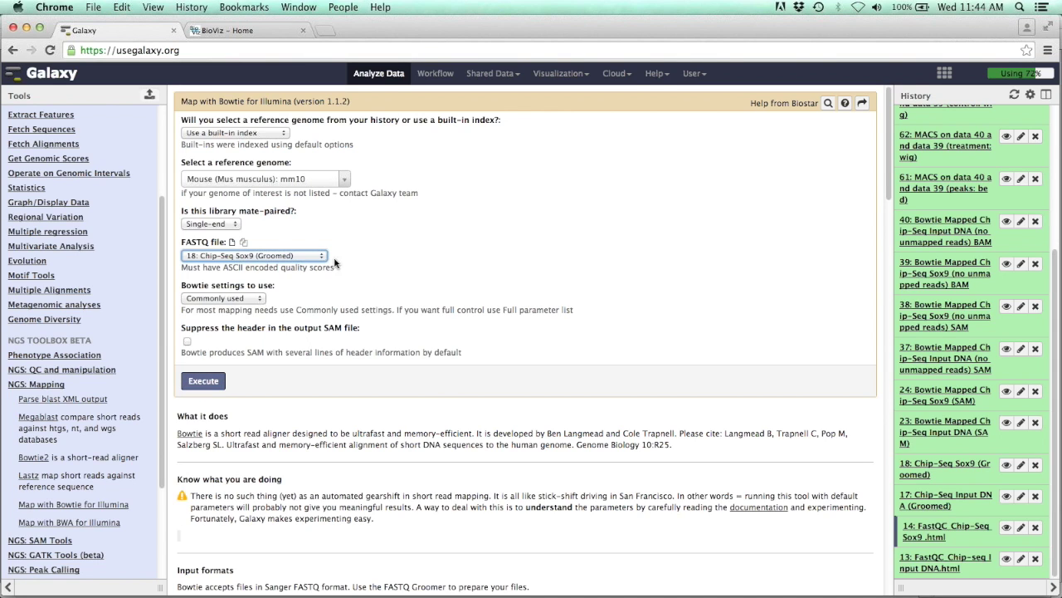
left_click(320, 257)
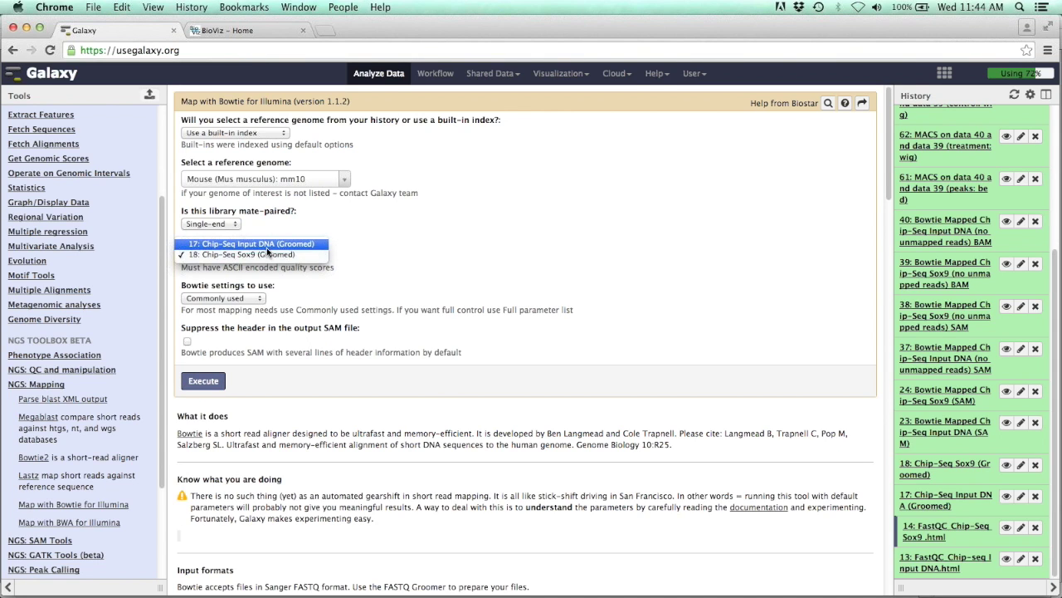
left_click(1058, 415)
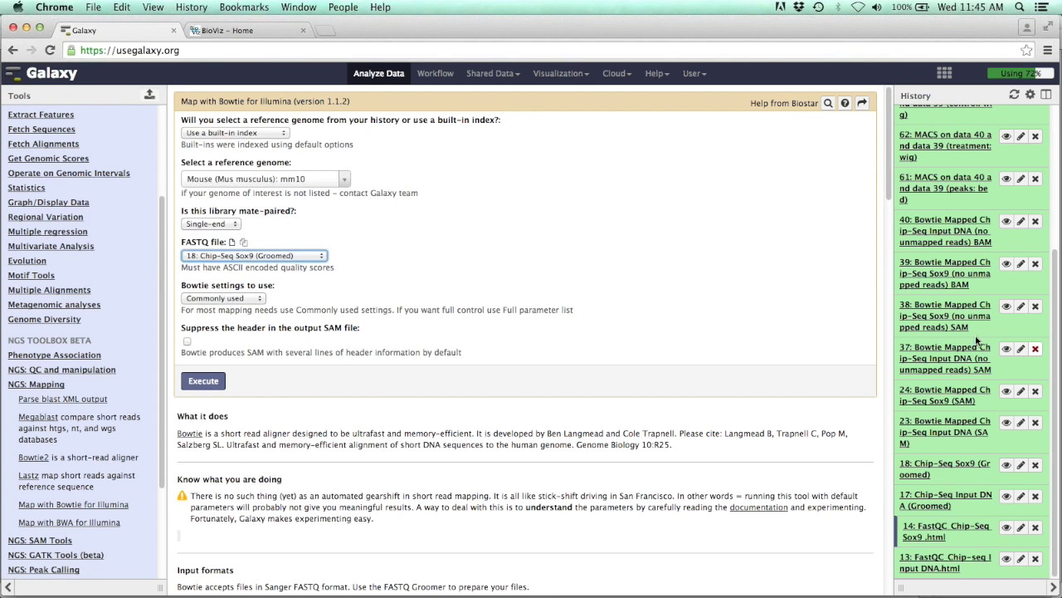
Step: View the data of 23: Bowtie Mapped Chip-Seq Input DNA (SAM), examining its header lines and aligned reads
left_click(959, 431)
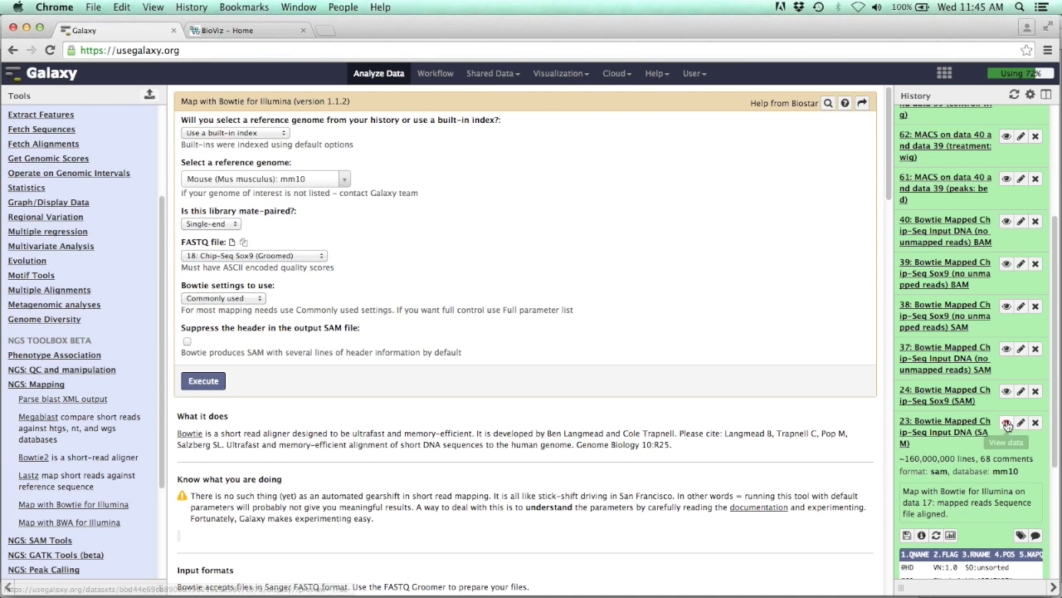
left_click(1006, 422)
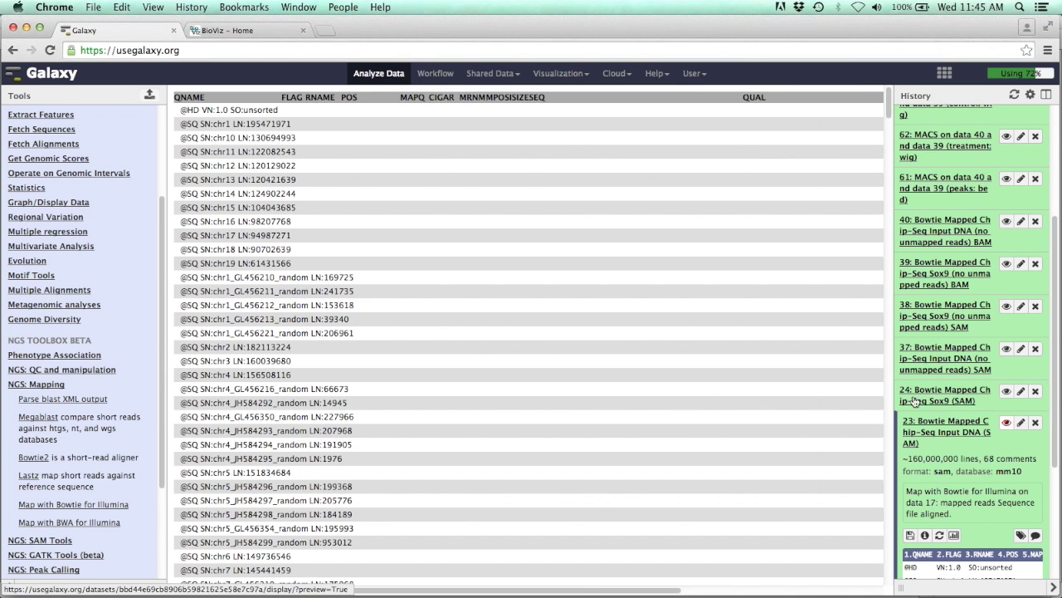
scroll(315, 208, "down", 10)
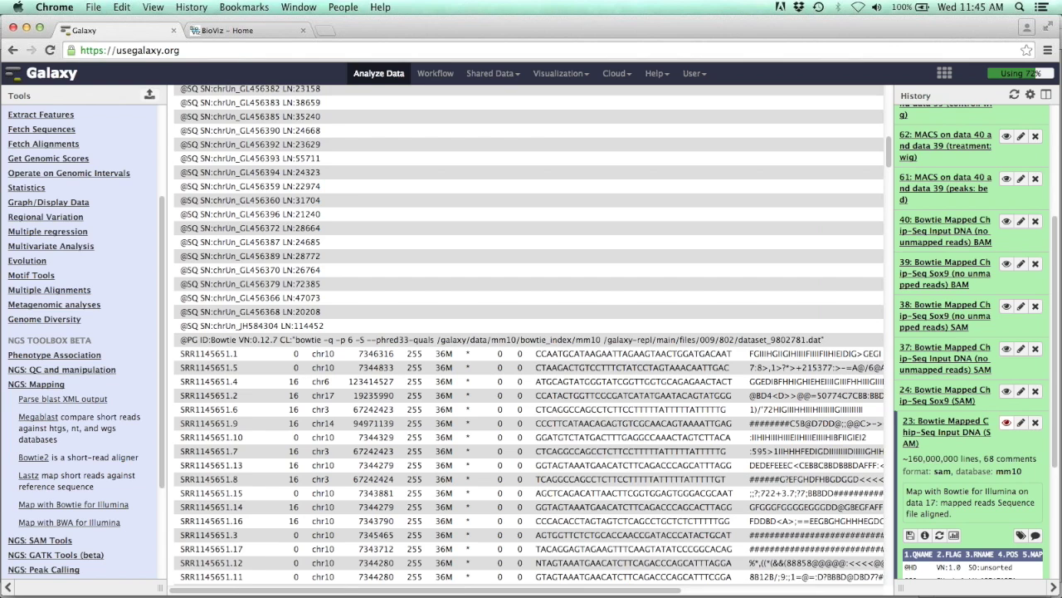
left_click(946, 425)
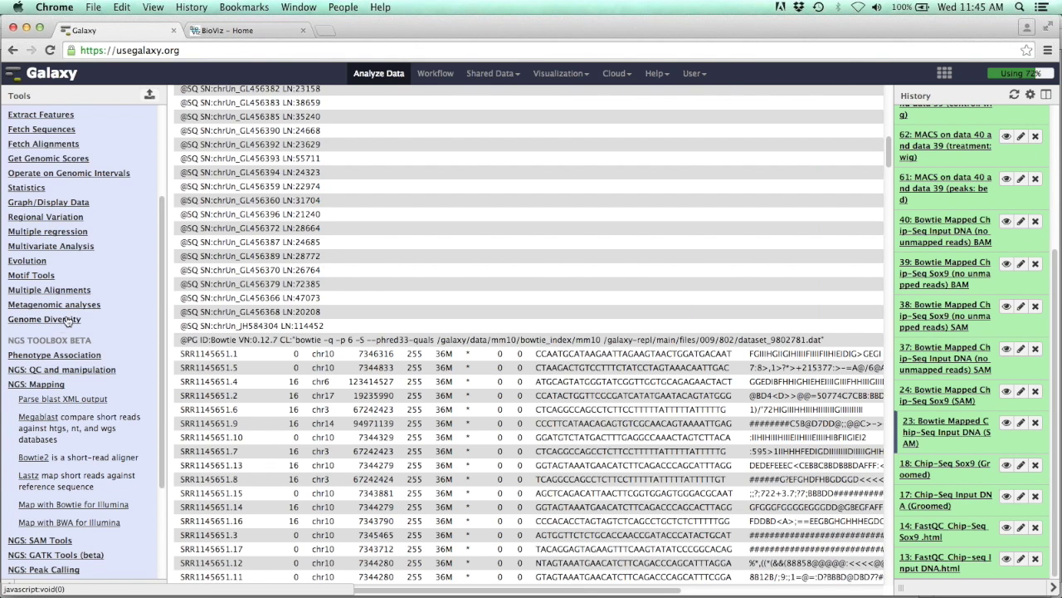
Step: Collapse NGS: Mapping and open the Filter SAM on bitwise flag values tool from NGS: SAM Tools
left_click(44, 384)
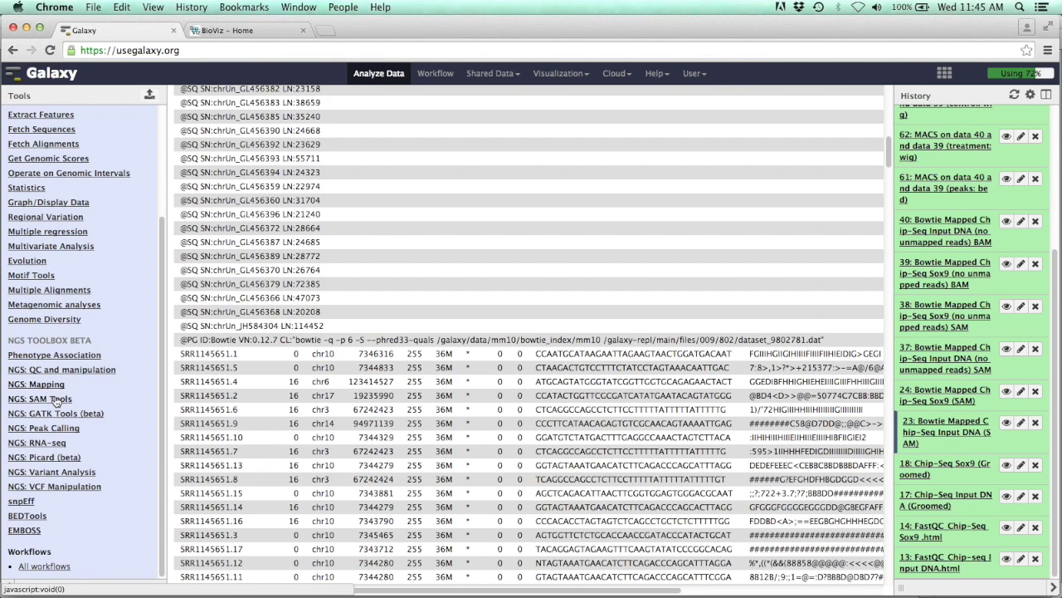
left_click(53, 400)
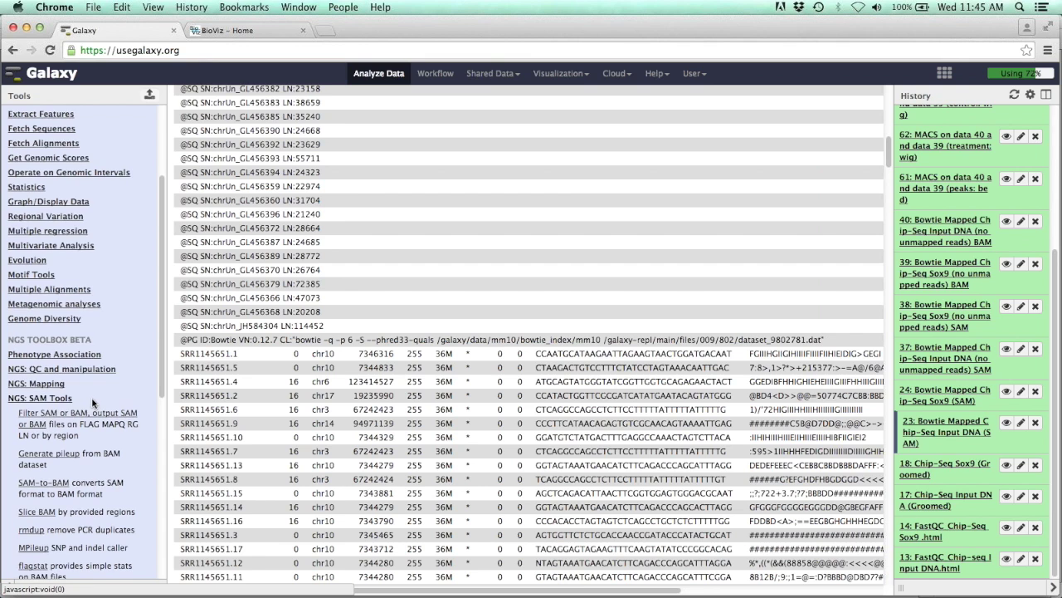
scroll(92, 398, "down", 3)
scroll(93, 403, "down", 4)
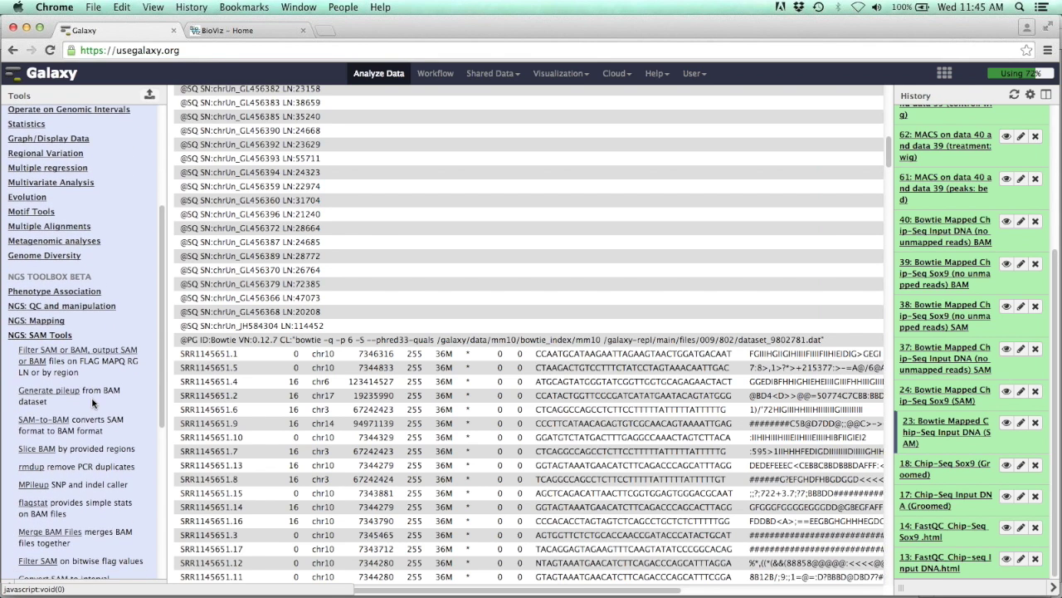
left_click(49, 513)
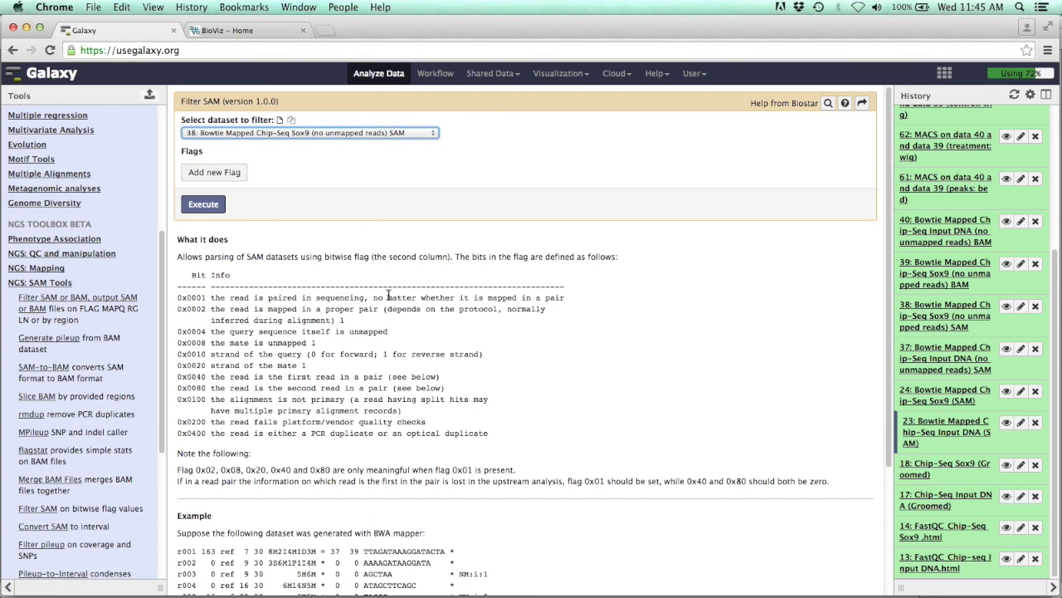
Step: Choose 24: Bowtie Mapped Chip-Seq Sox9 (SAM) as the dataset to filter and add a flag of type The read is unmapped
left_click(419, 132)
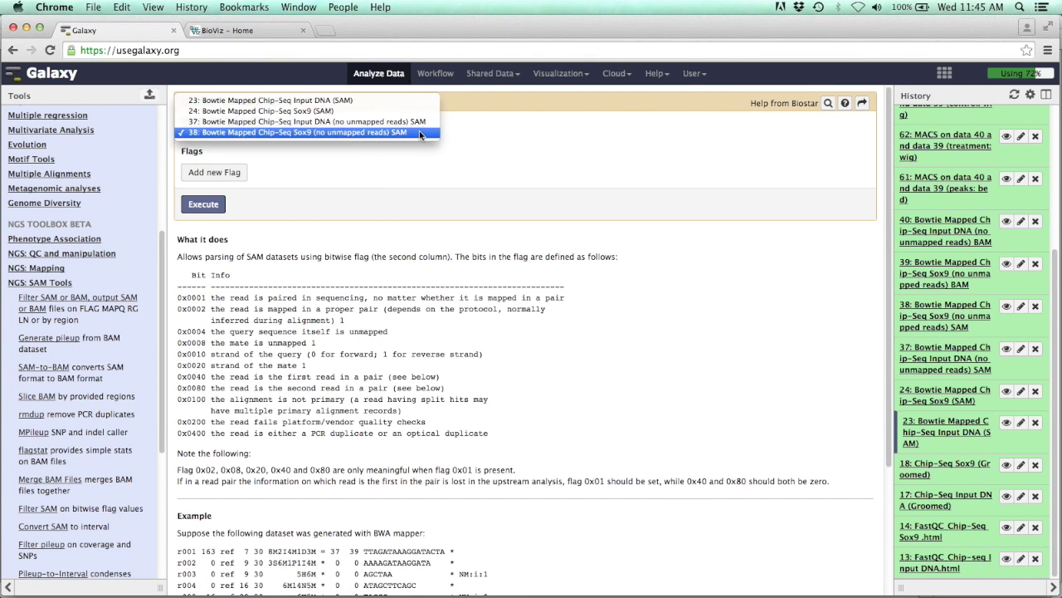
left_click(307, 114)
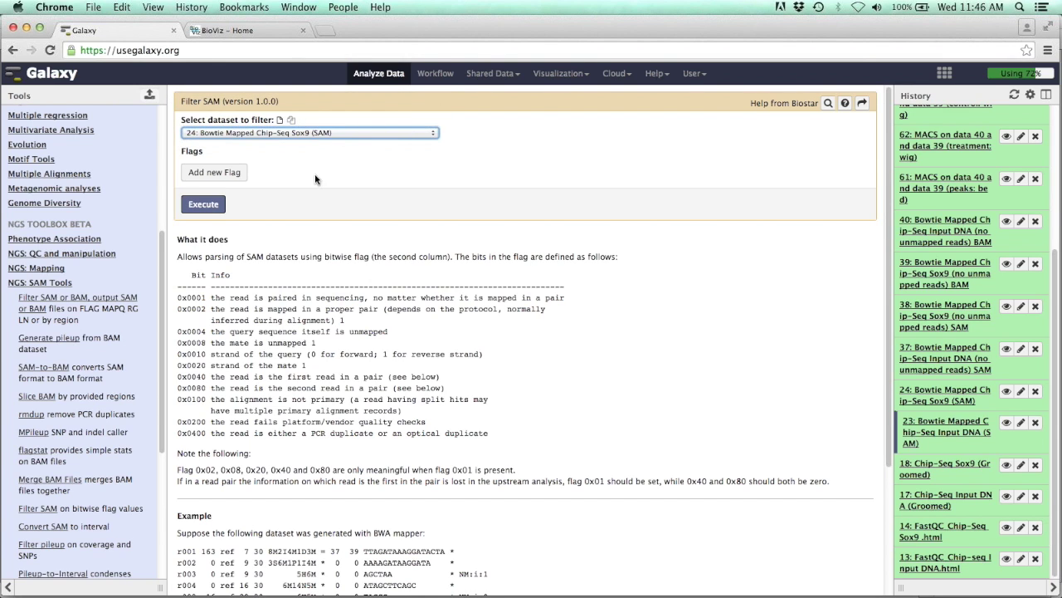
left_click(236, 172)
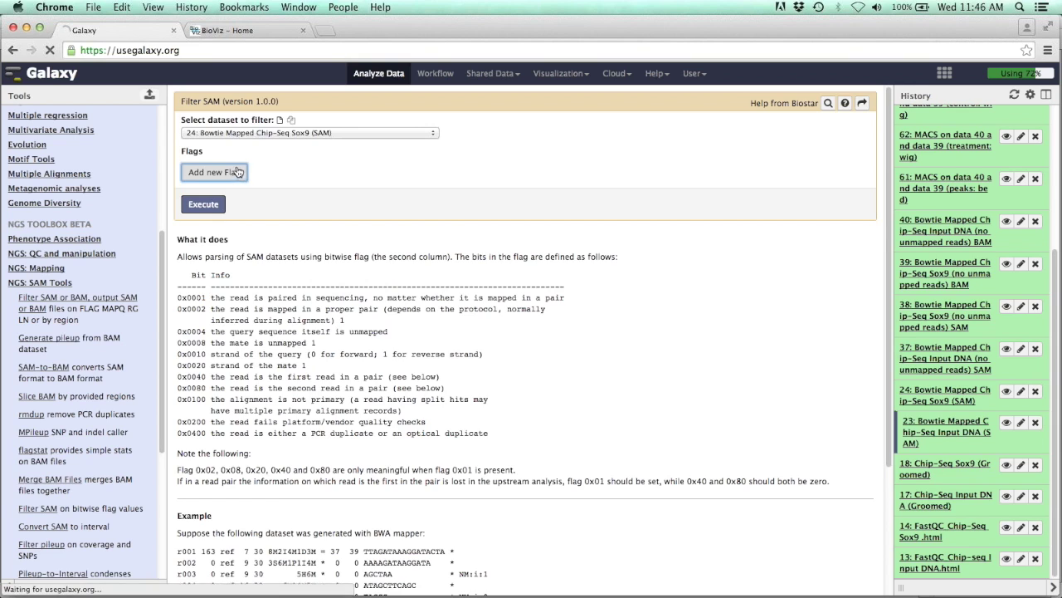
left_click(340, 202)
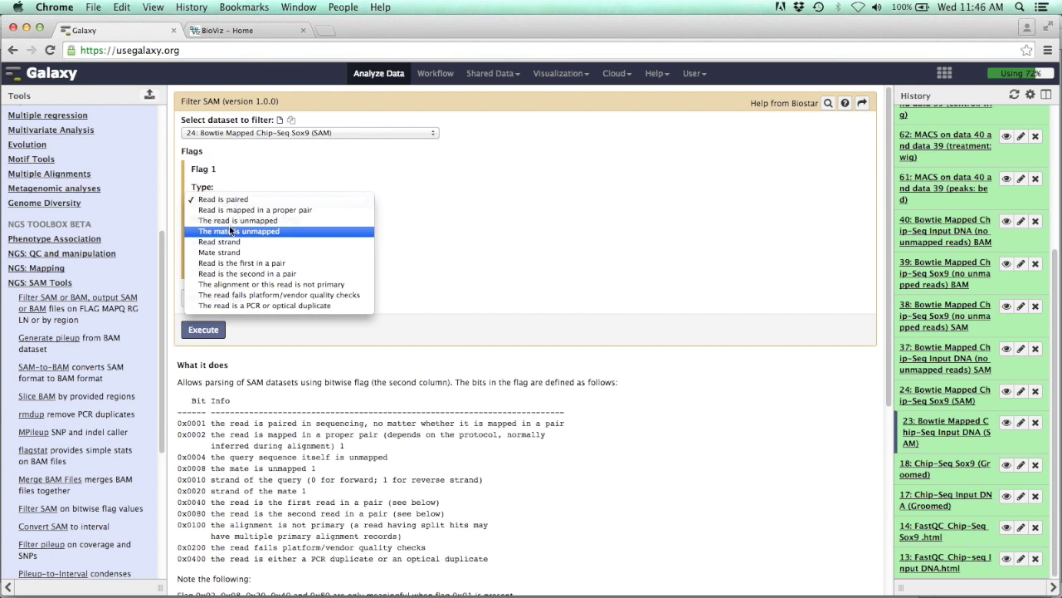
left_click(267, 221)
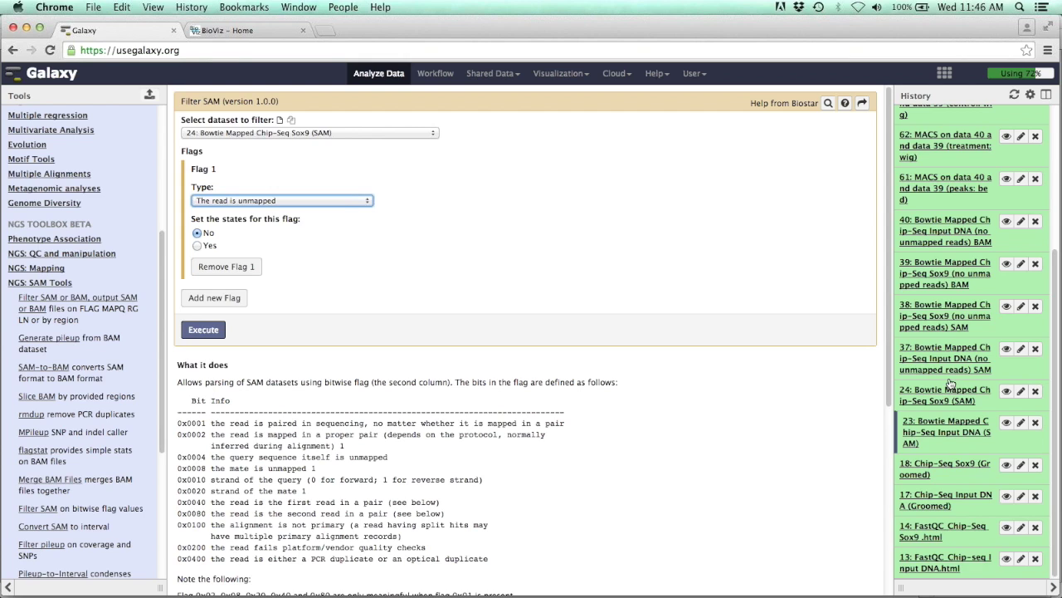
Step: Compare the line counts of Input DNA datasets 23 (SAM) and 37 (no unmapped reads) in the history
left_click(944, 432)
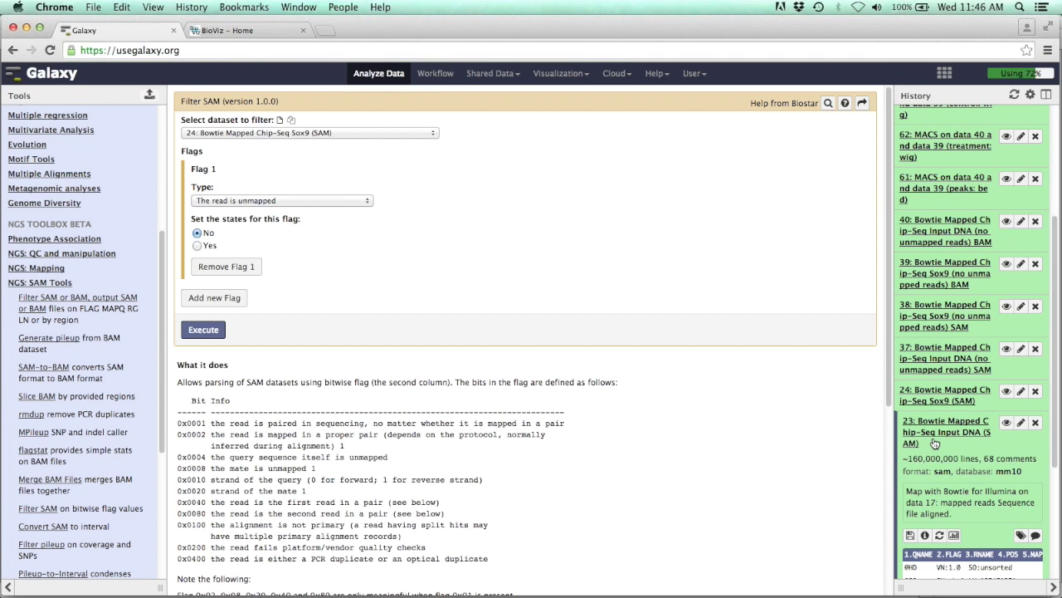
left_click(949, 367)
scroll(945, 362, "down", 2)
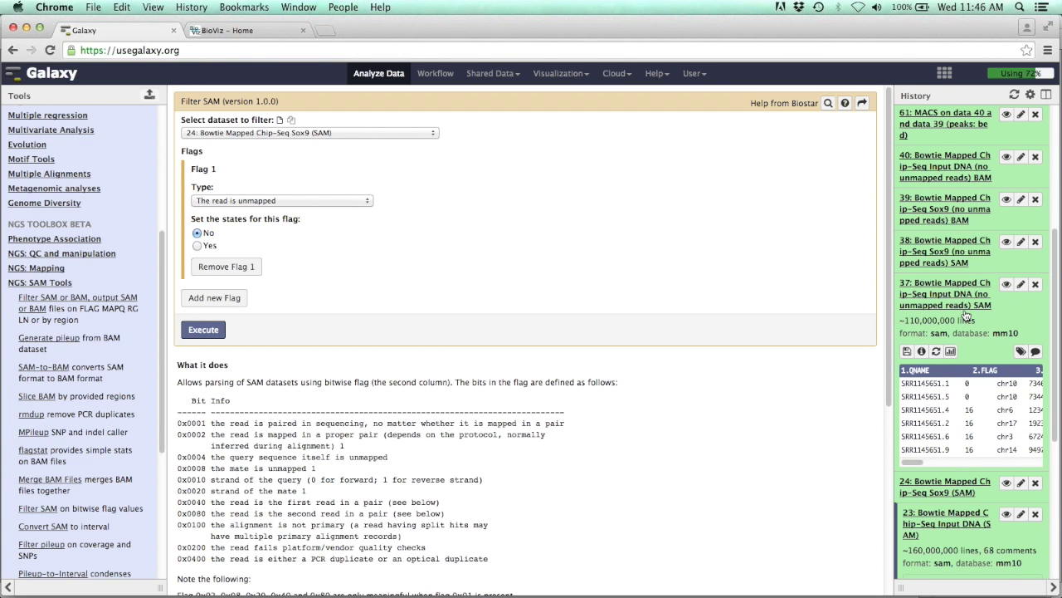
left_click(945, 296)
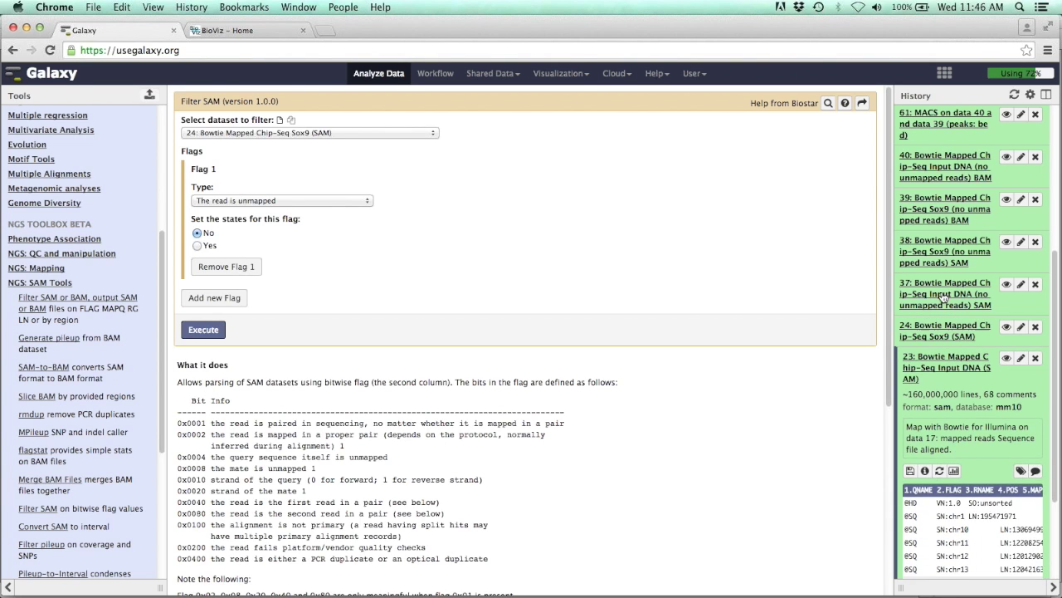
left_click(922, 357)
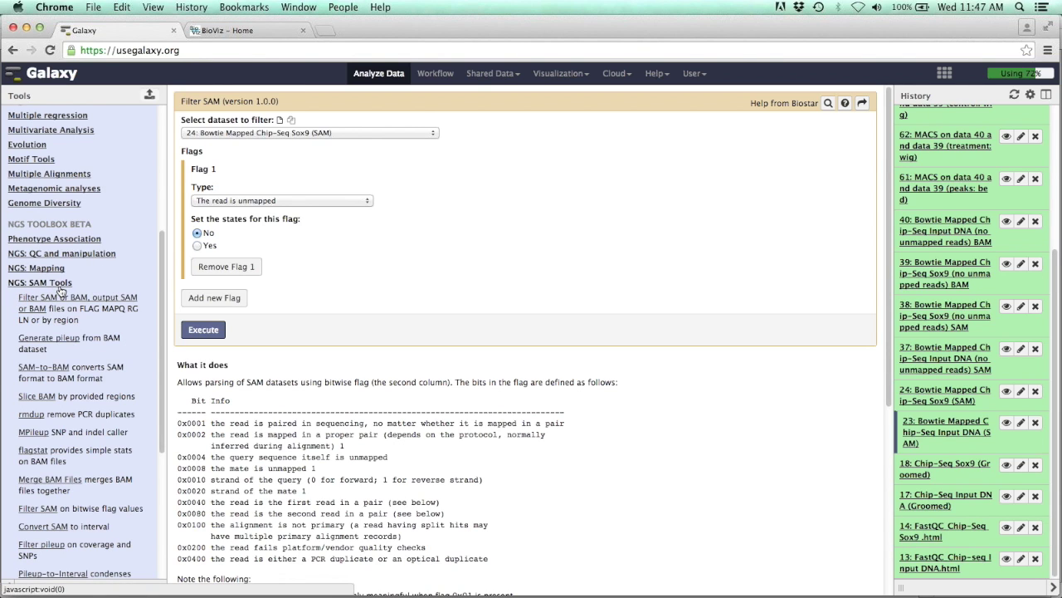
Step: Open the SAM-to-BAM tool and keep 38: Bowtie Mapped Chip-Seq Sox9 (no unmapped reads) SAM as the file to convert
left_click(42, 368)
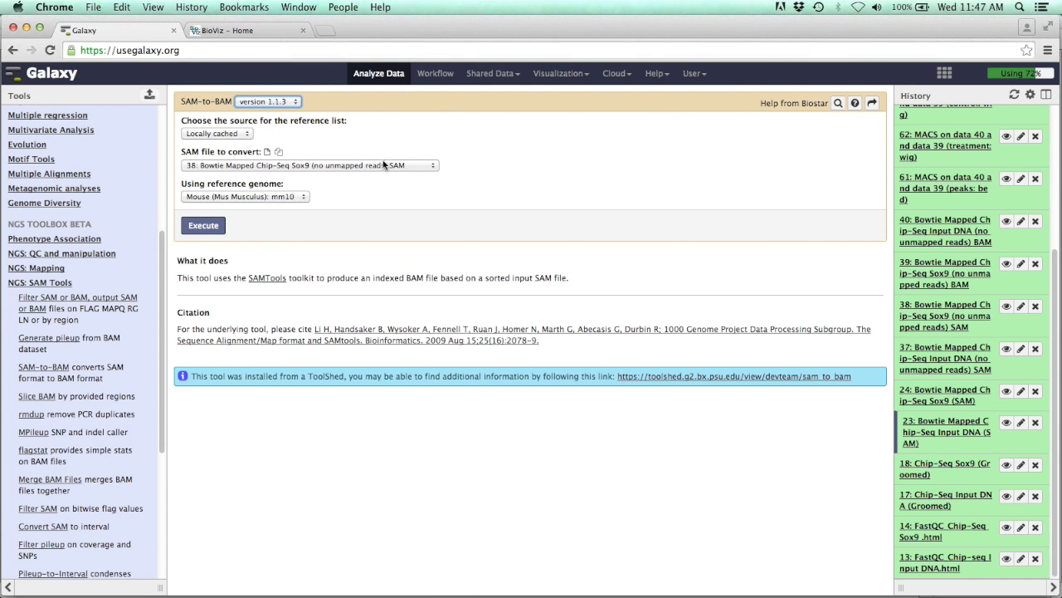
left_click(419, 169)
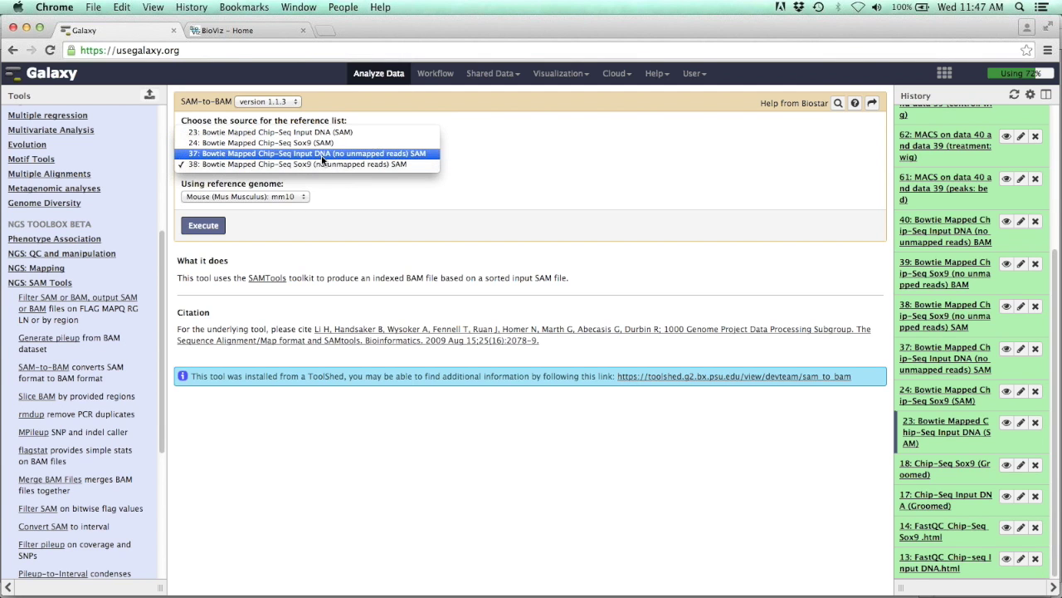
left_click(381, 163)
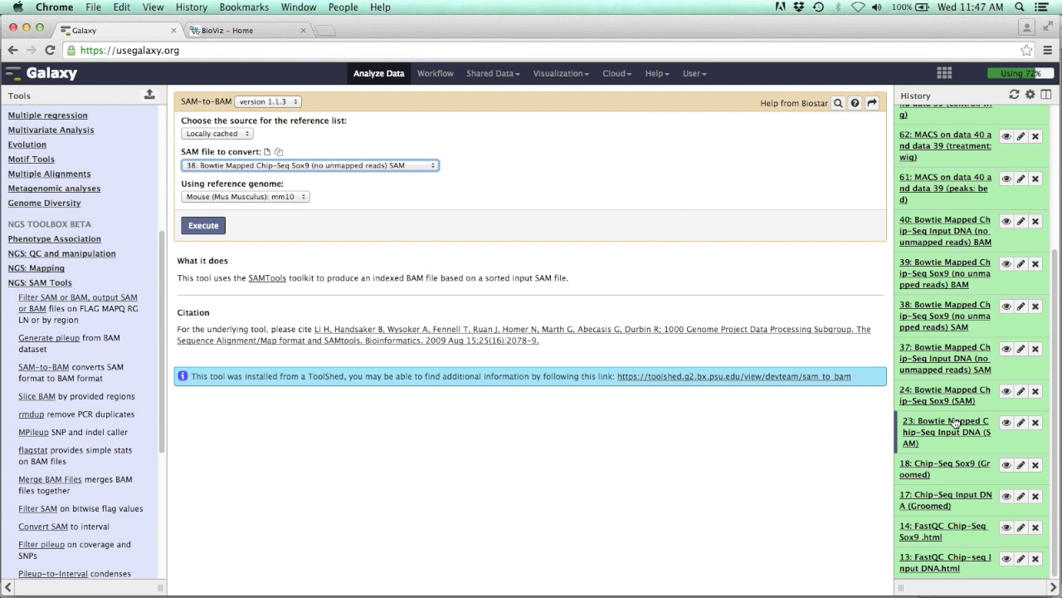
Step: Collapse NGS: SAM Tools and open the MACS tool from NGS: Peak Calling
scroll(955, 316, "up", 2)
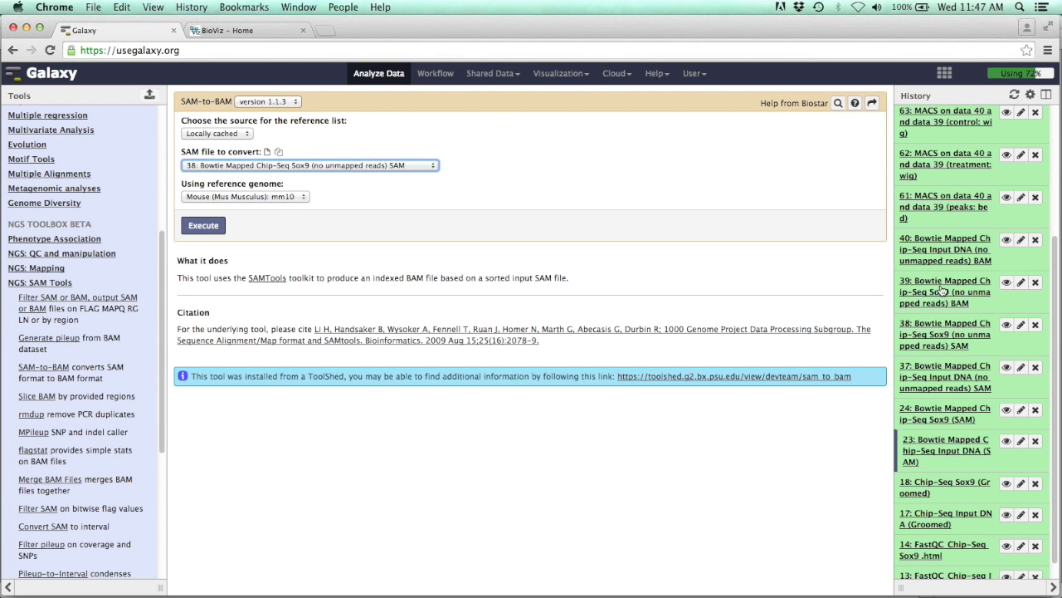
scroll(965, 294, "up", 2)
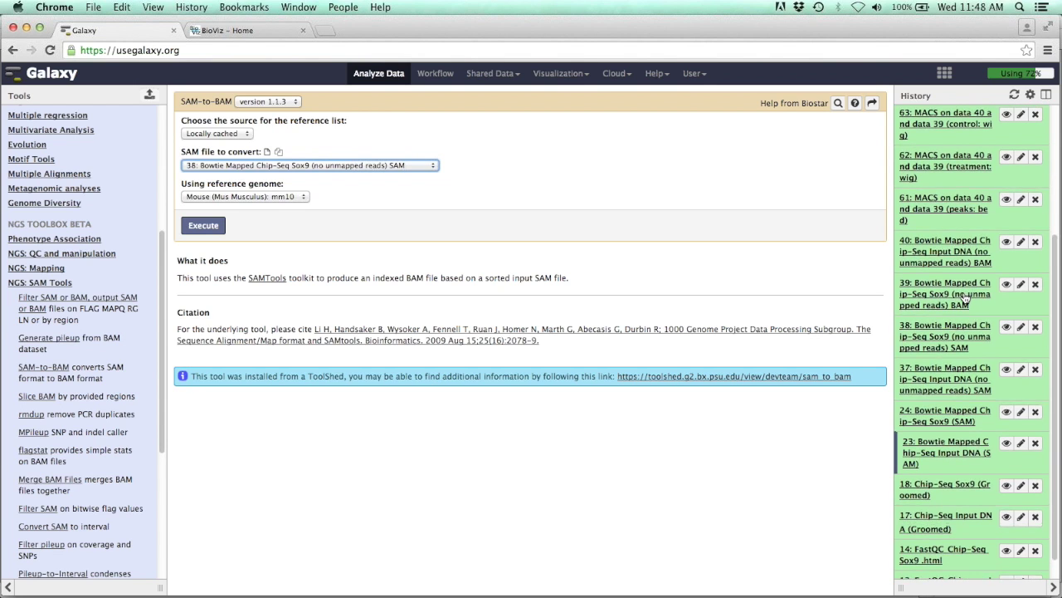
scroll(950, 320, "up", 3)
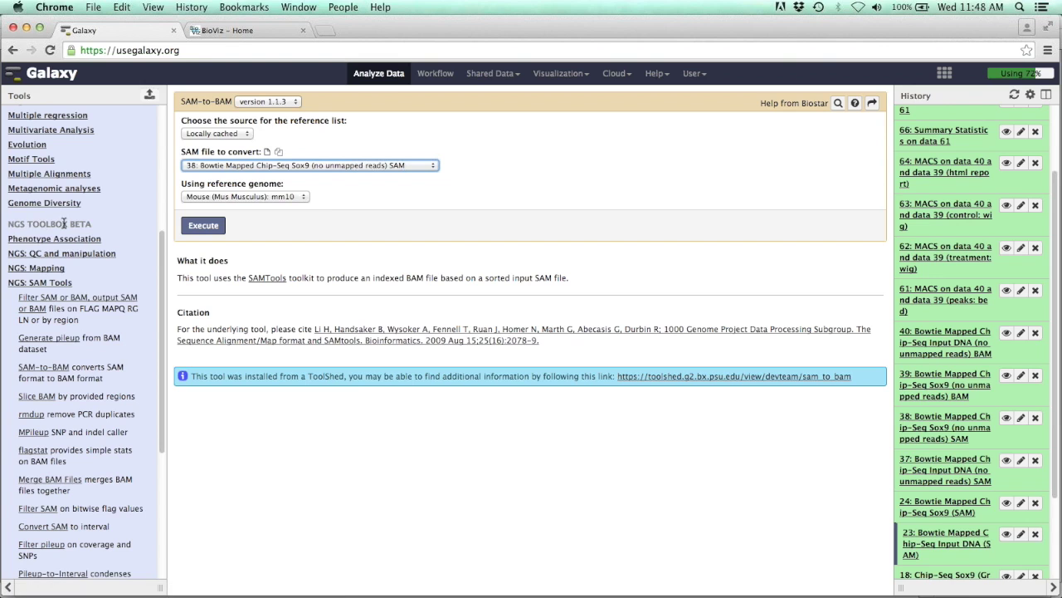
left_click(37, 283)
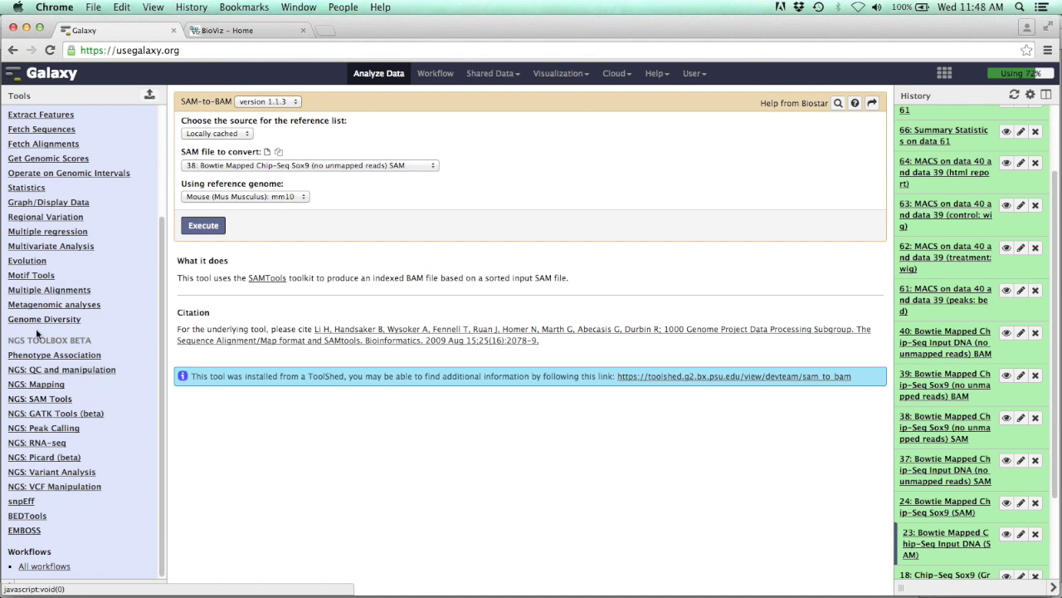
left_click(52, 429)
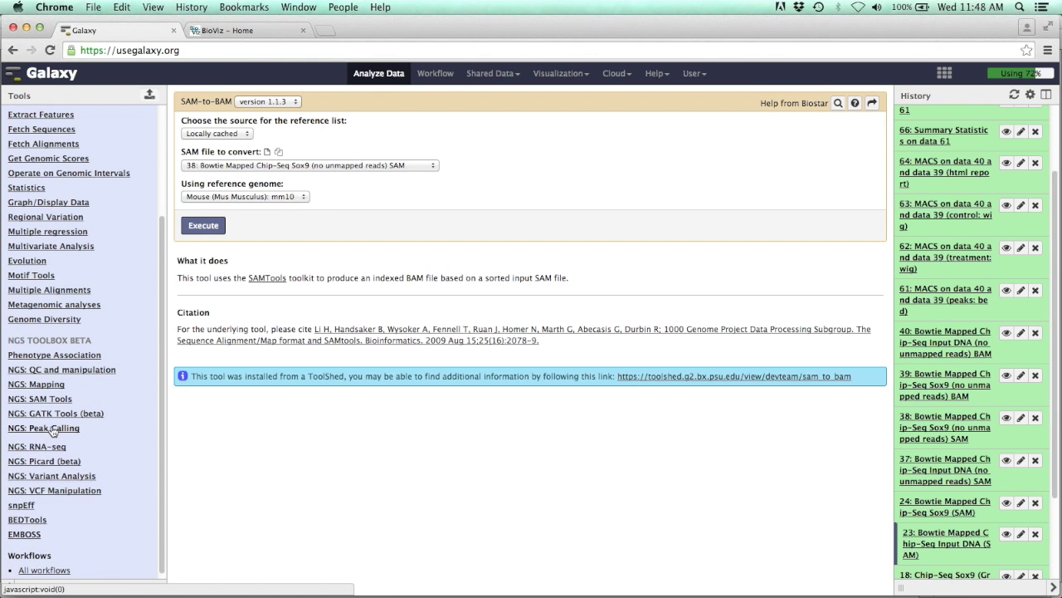
left_click(28, 483)
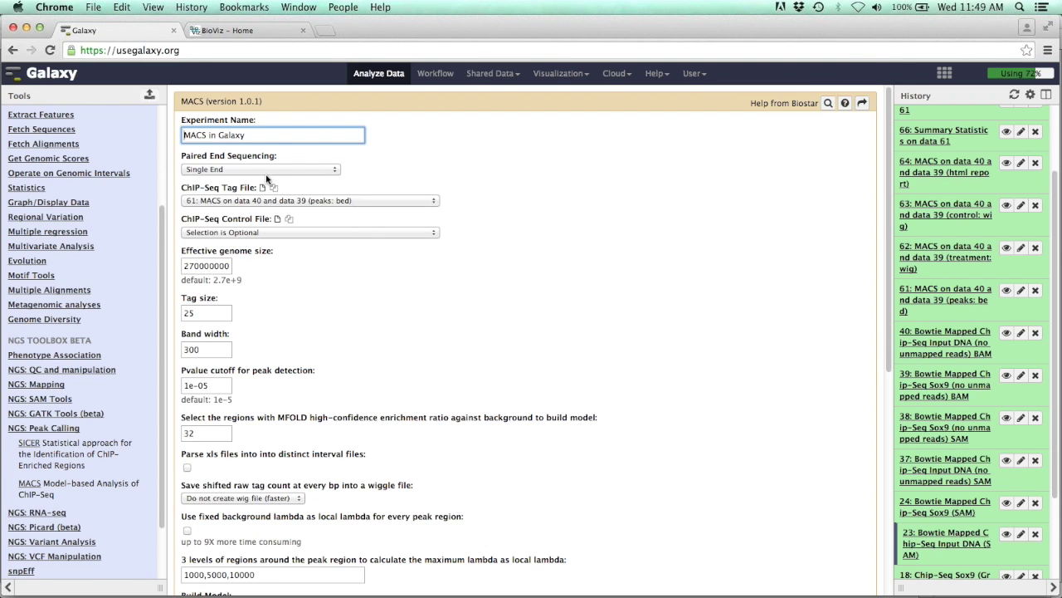
Step: Set the ChIP-Seq tag file to the Sox9 BAM (dataset 39) and the control file to the Input DNA BAM (dataset 40)
left_click(426, 200)
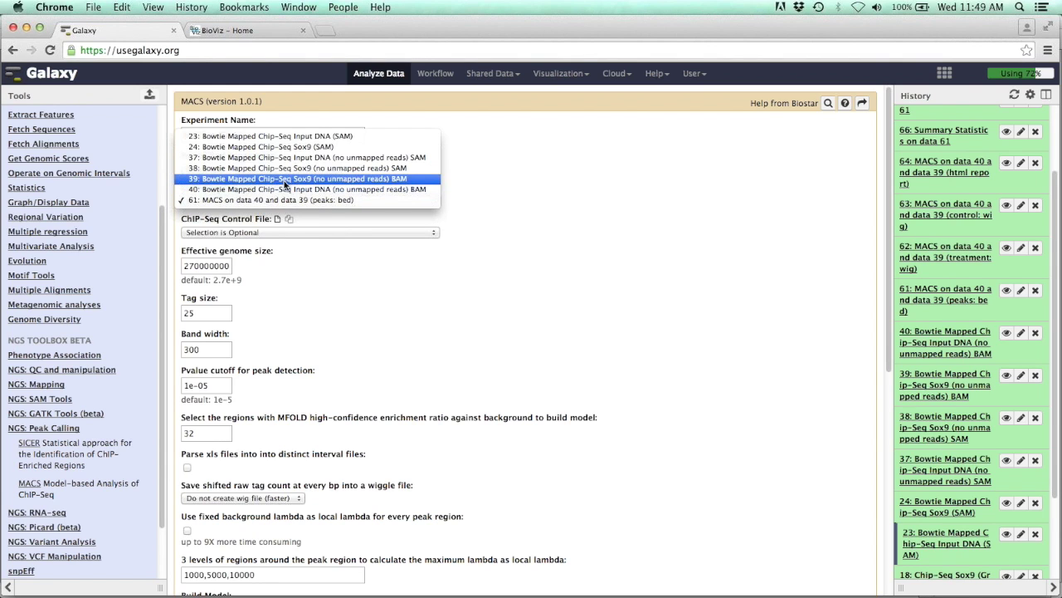
left_click(378, 179)
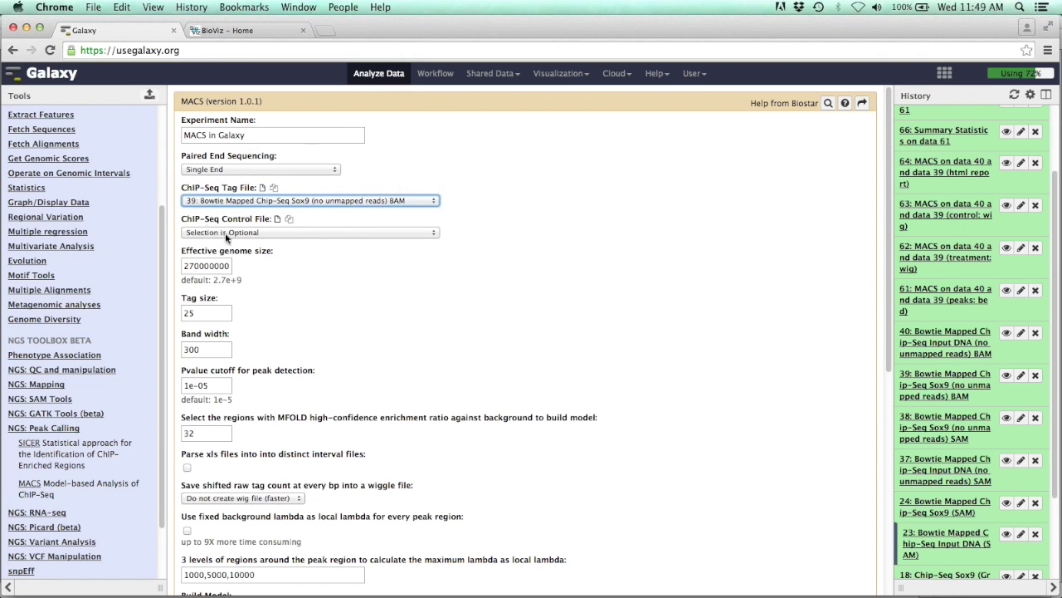
left_click(382, 232)
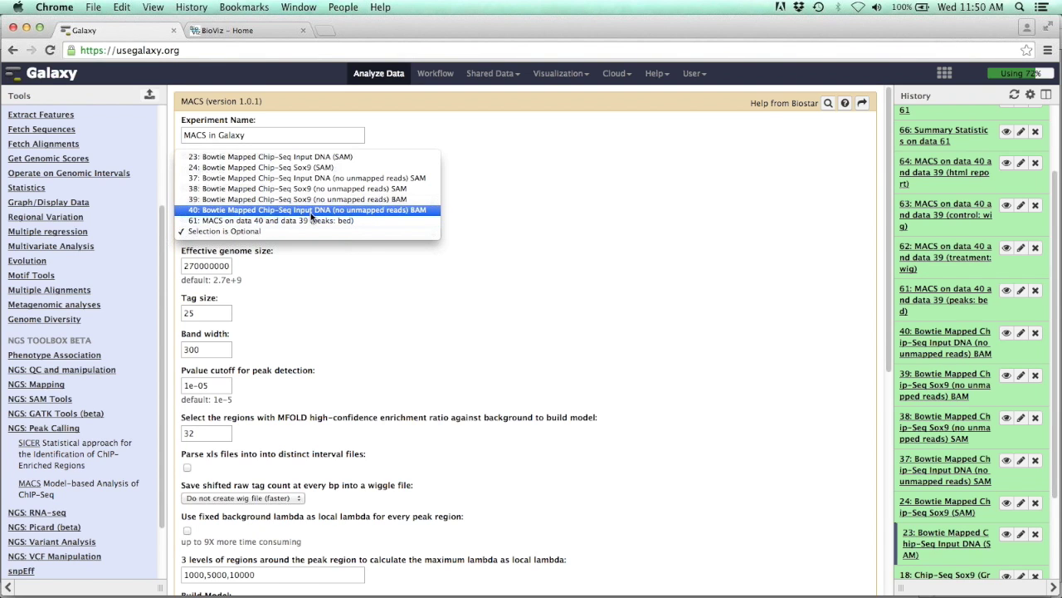
left_click(375, 213)
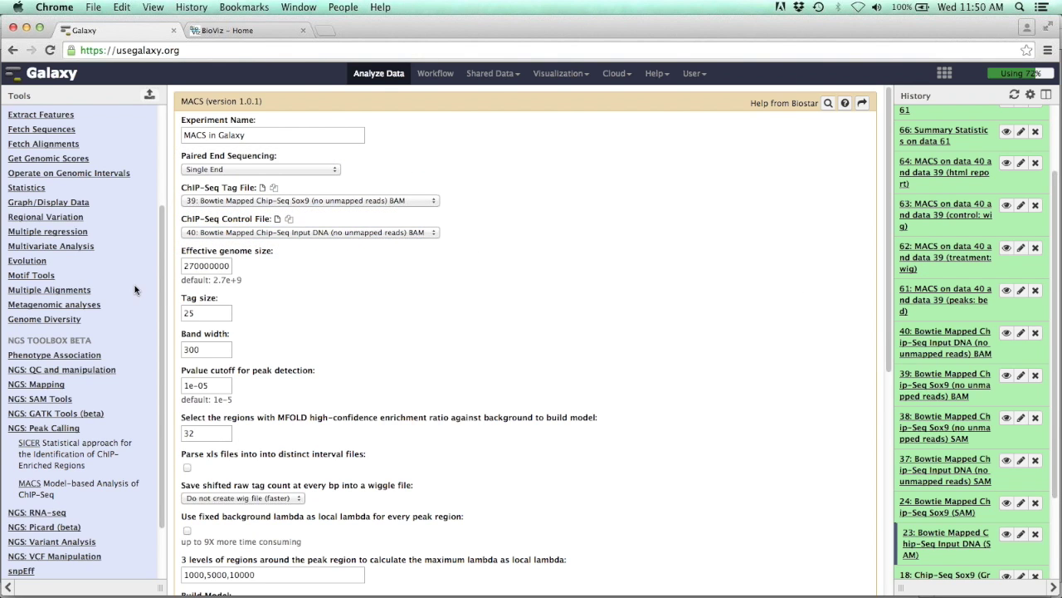
Step: Adapt the MACS effective genome size by replacing its leading digits with 187, keeping the trailing zeros
left_click(190, 265)
key("BackSpace")
key("Delete")
key("Delete")
key("Delete")
type("187")
left_click(416, 311)
Step: Set the MACS tag size to 36
left_click(201, 313)
double_click(201, 313)
type("36")
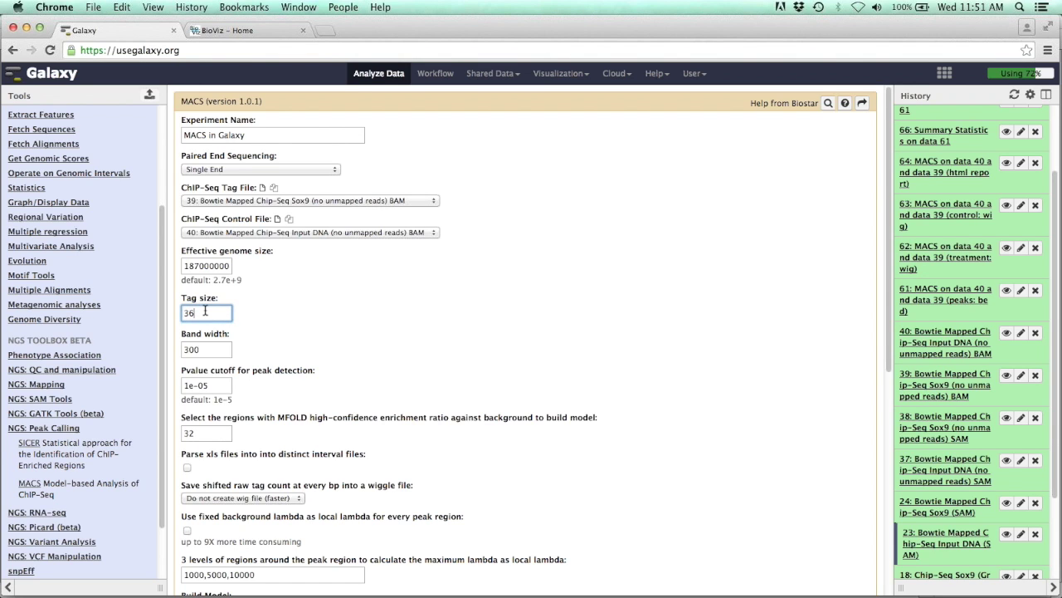
left_click(272, 307)
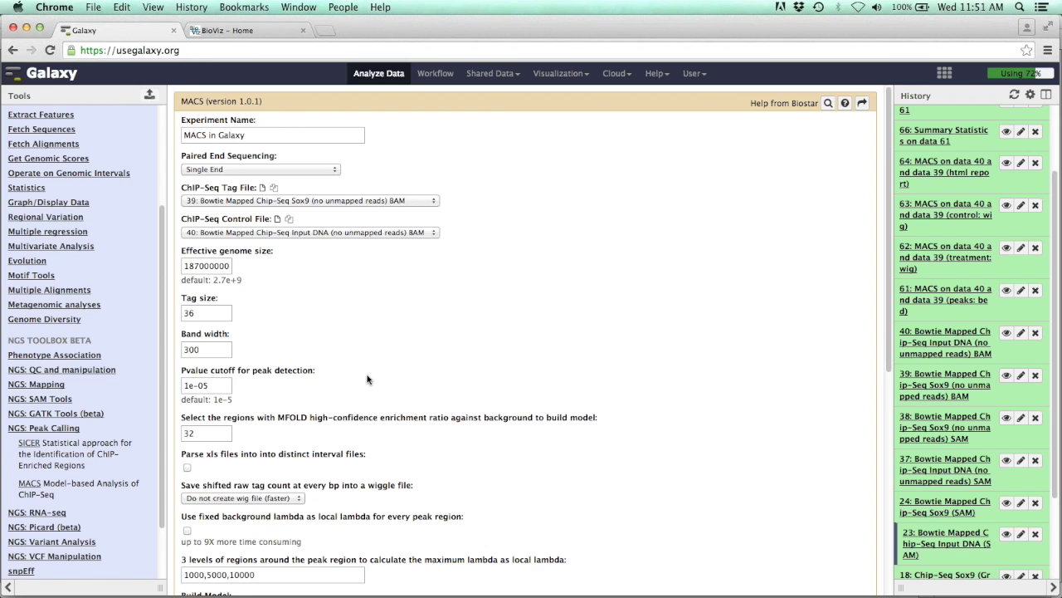
Step: Set the MFOLD high-confidence enrichment ratio for building the model to 10
scroll(365, 380, "down", 1)
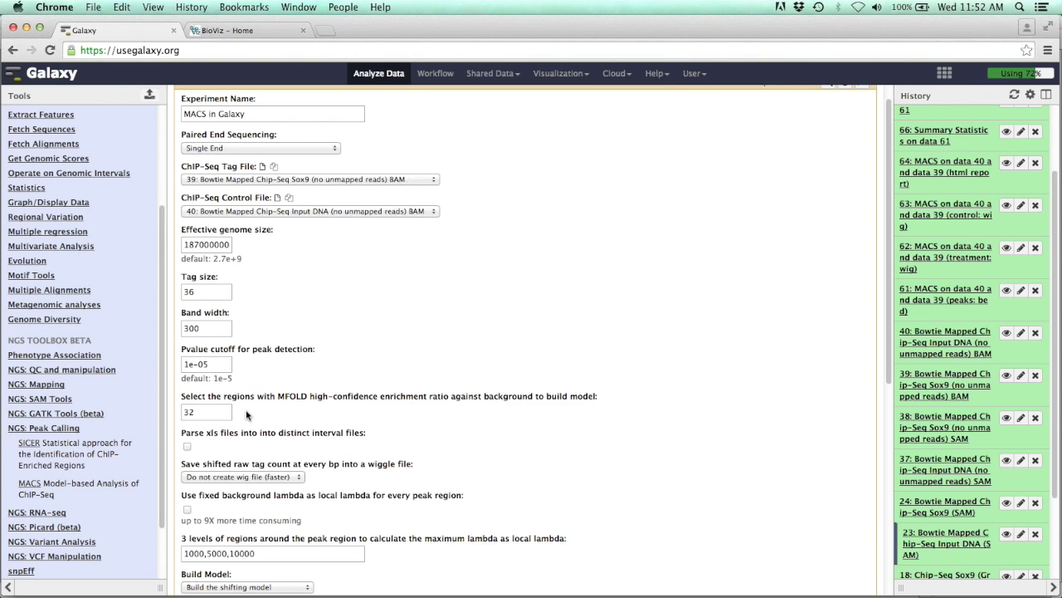
left_click_drag(206, 410, 182, 411)
type("10")
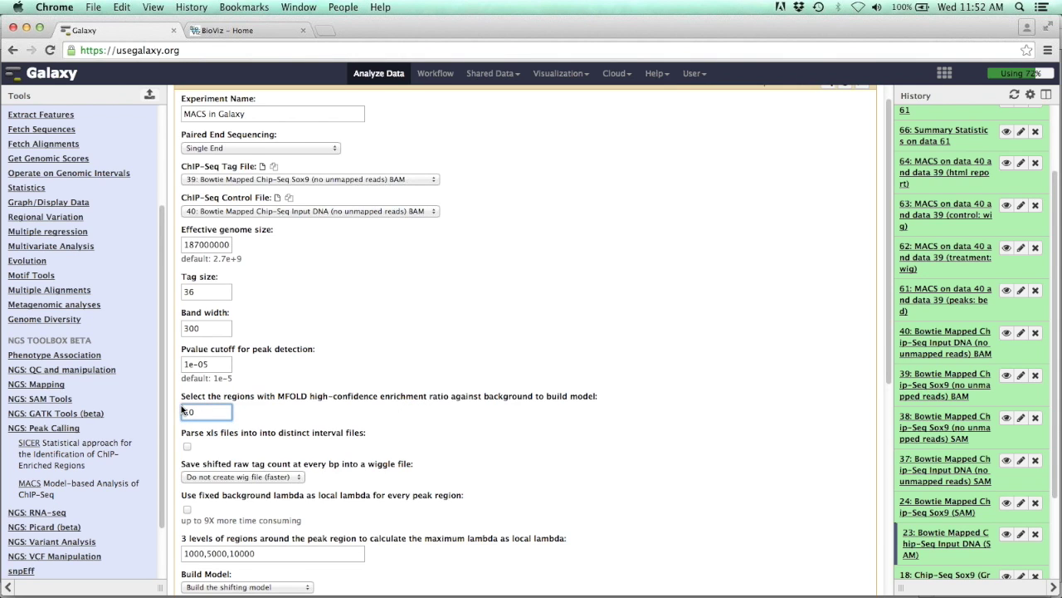
left_click(264, 413)
scroll(489, 401, "down", 3)
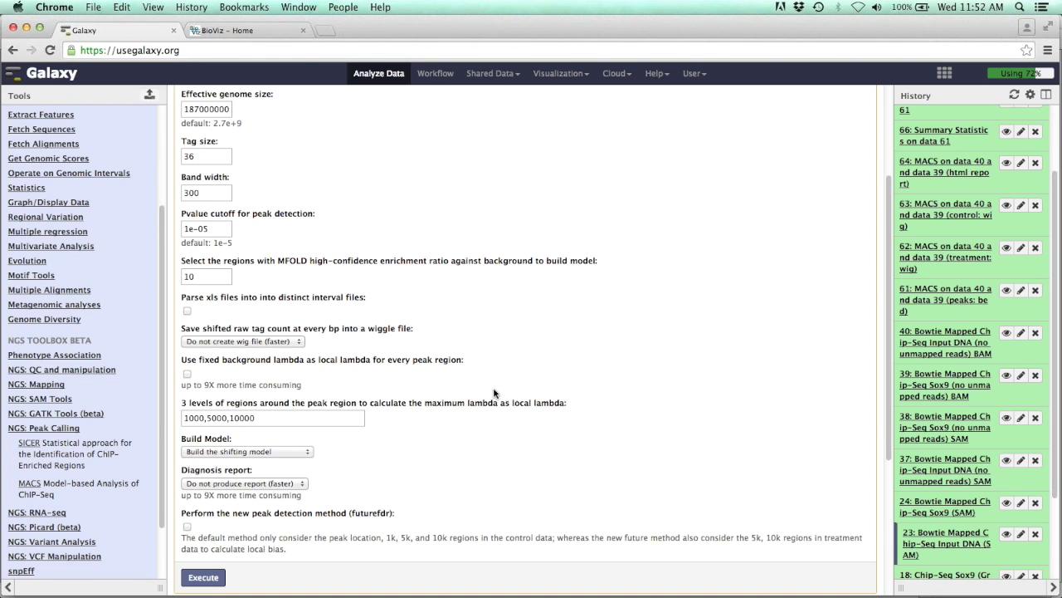
Step: Set MACS to save the shifted raw tag count into a wiggle file and enable the new peak detection method (futurefdr)
left_click(282, 342)
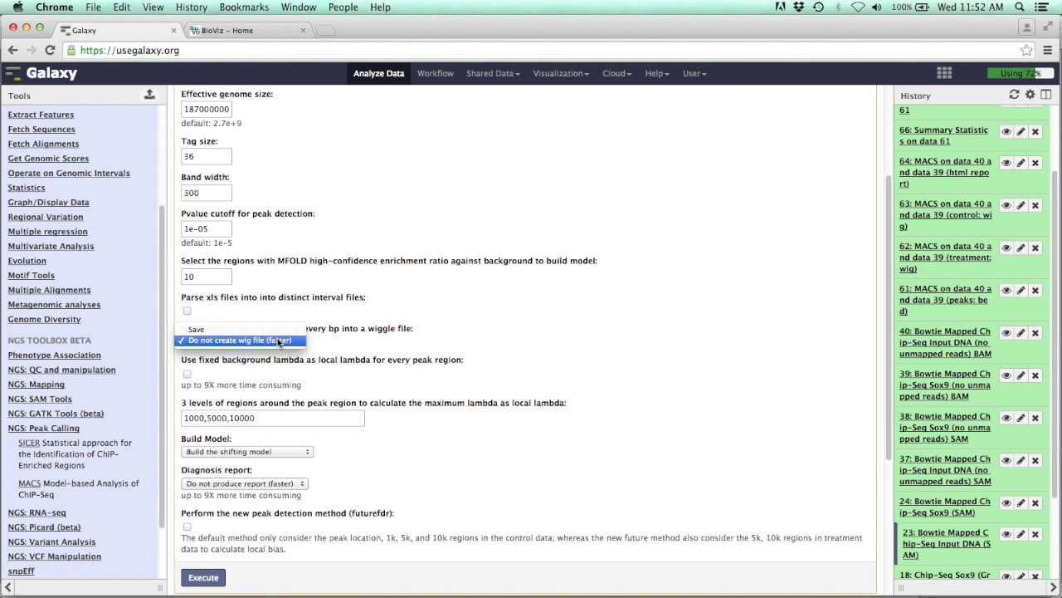
left_click(259, 330)
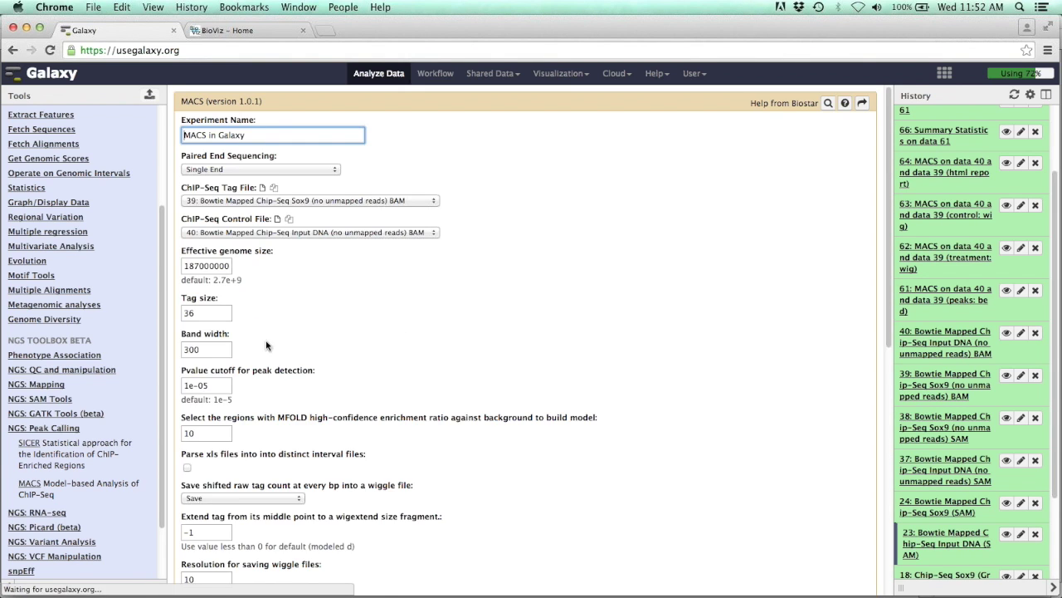
scroll(358, 377, "down", 5)
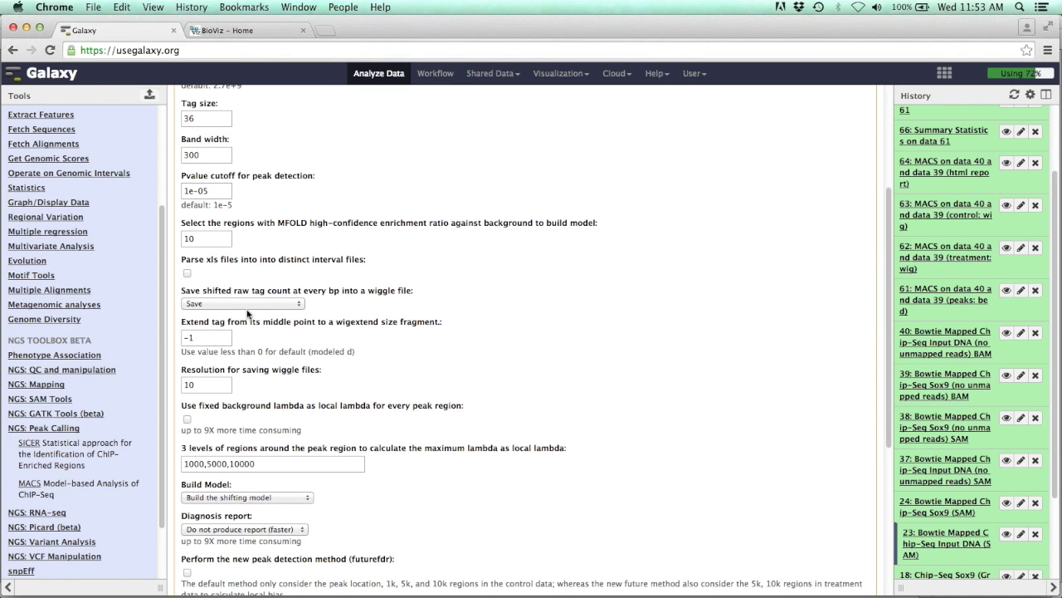
scroll(373, 416, "down", 3)
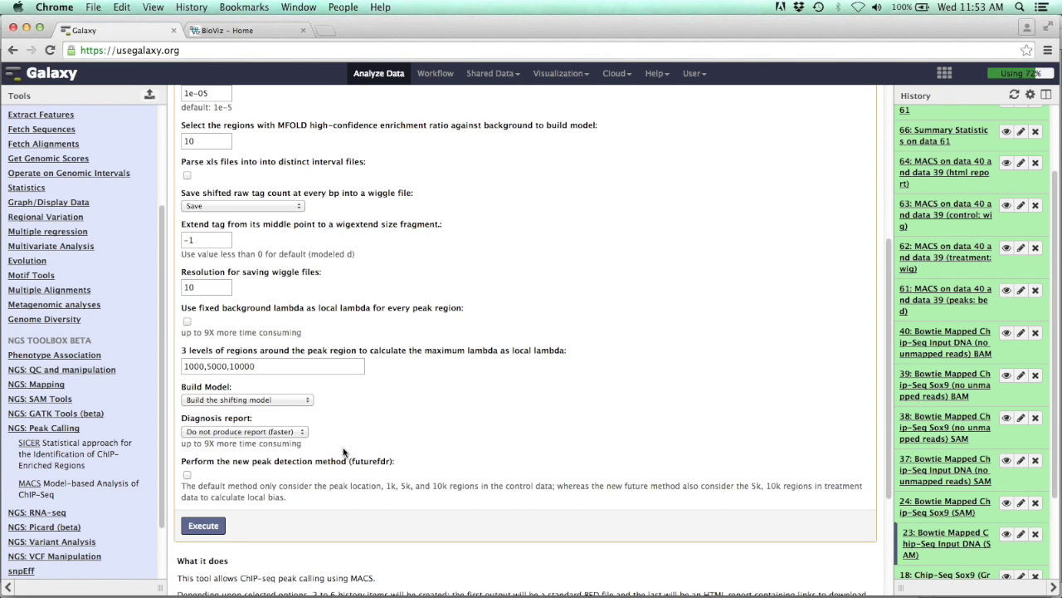
left_click(190, 474)
Step: View the MACS HTML report (dataset 64) and its MACS_in_Galaxy_model.pdf peak model, and return to the report
scroll(935, 374, "up", 3)
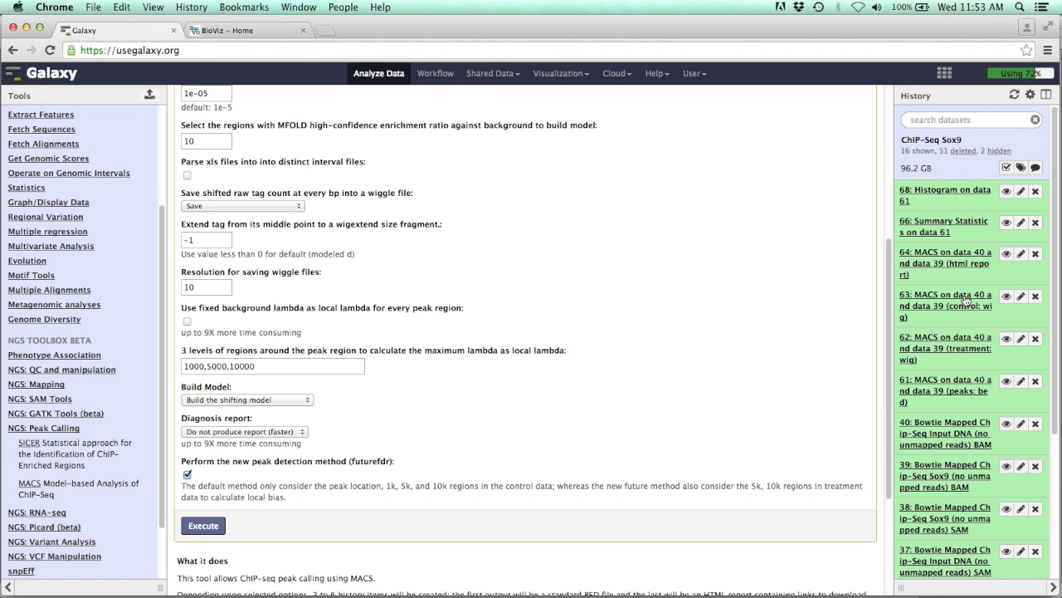
left_click(1004, 254)
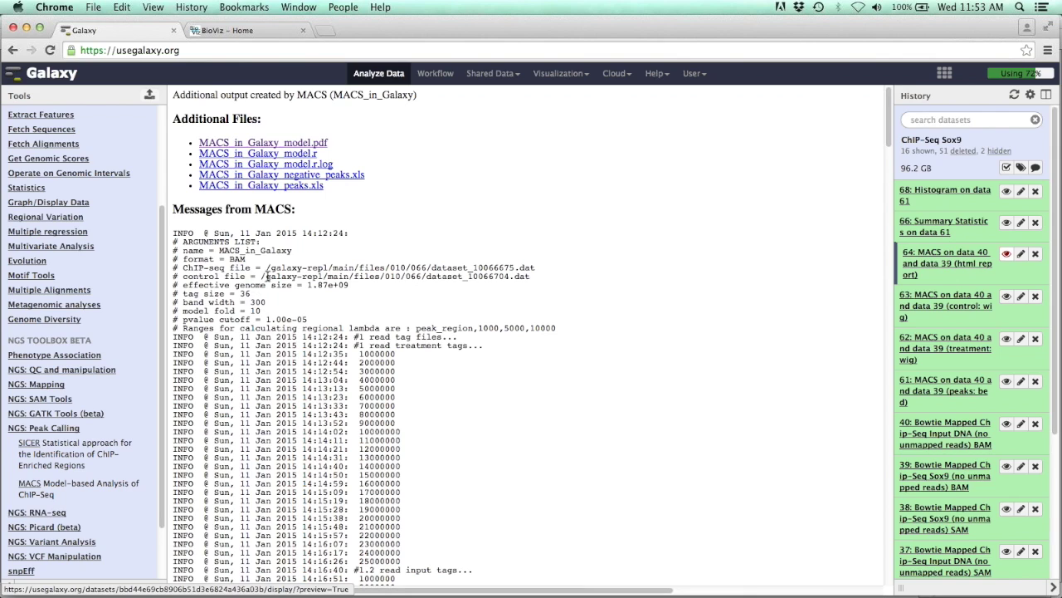
left_click(320, 146)
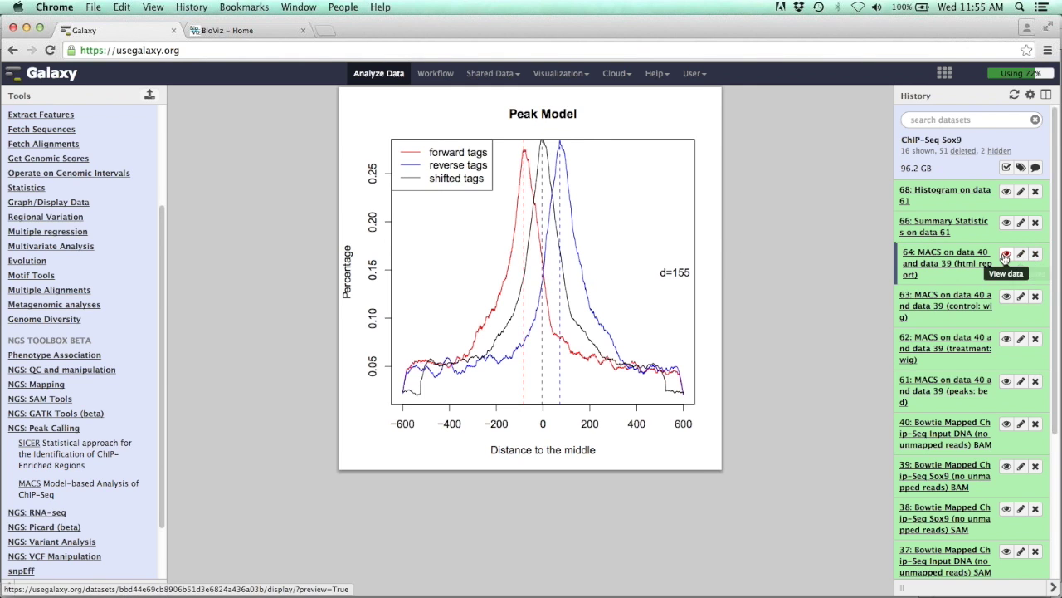
left_click(1006, 253)
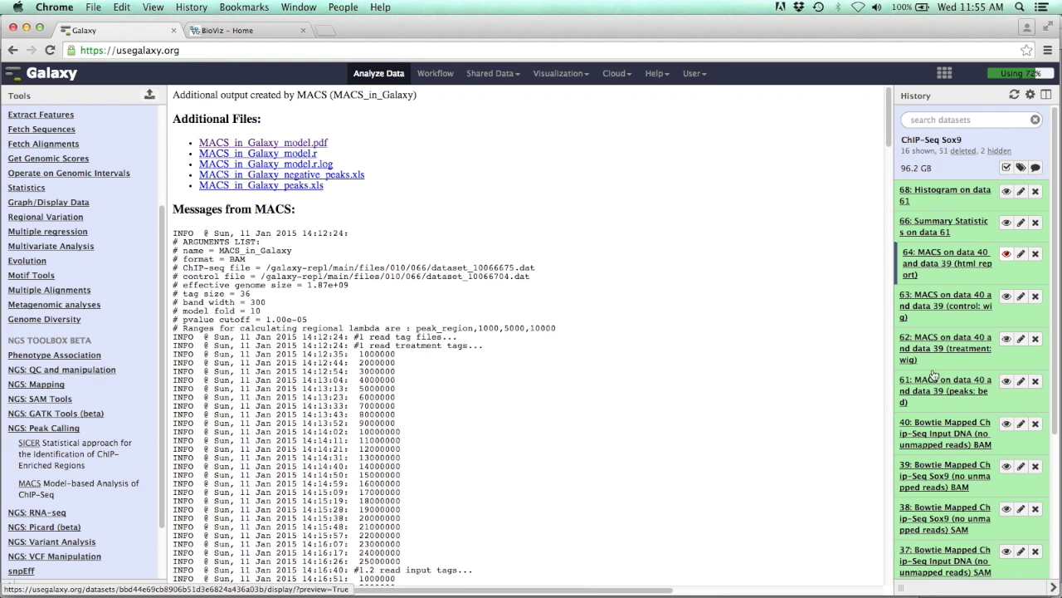
Step: Expand the MACS peaks BED dataset (61) in the history and view its peak table
left_click(956, 389)
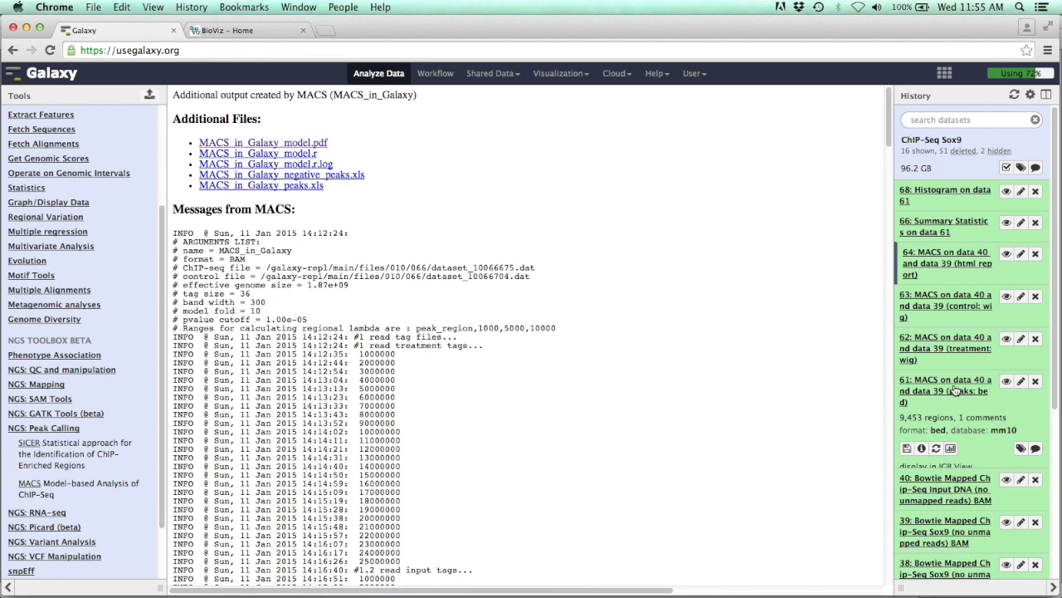
left_click(1006, 380)
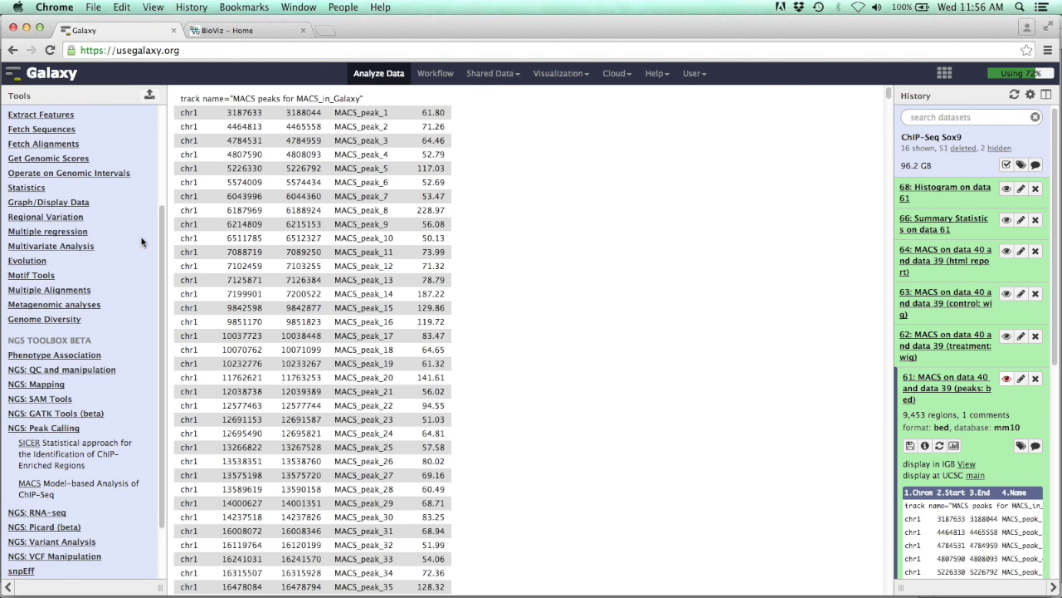
Step: Set up the Summary Statistics tool on the MACS peaks BED (dataset 61)
scroll(137, 241, "up", 5)
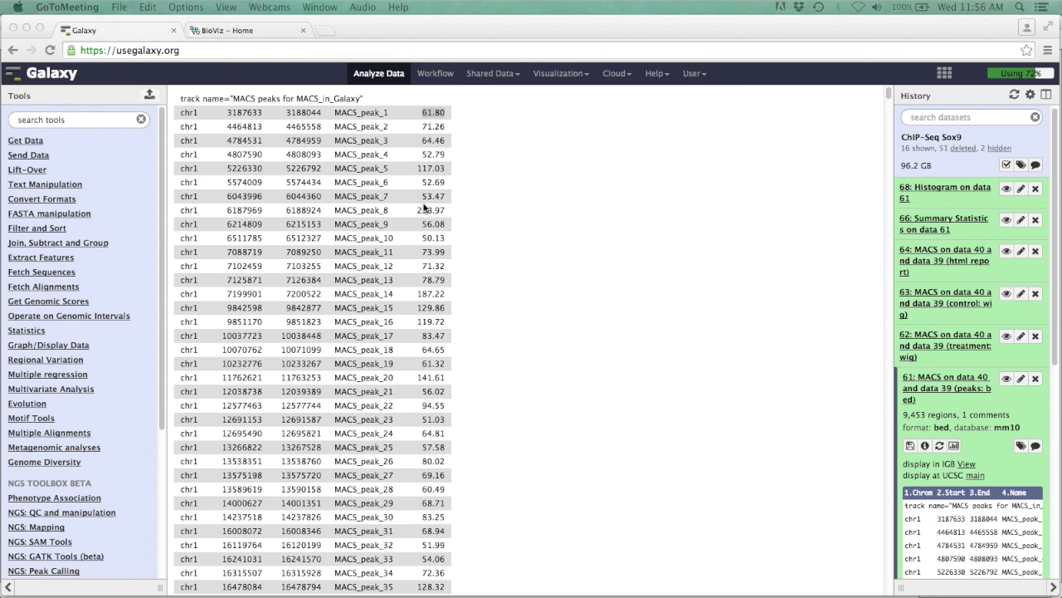
left_click(34, 333)
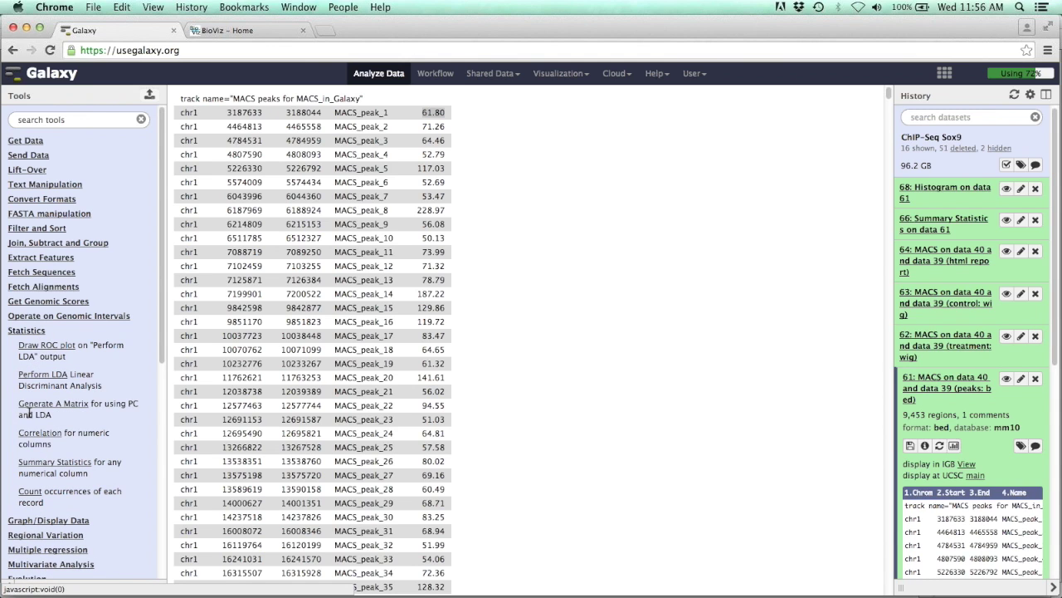
left_click(81, 465)
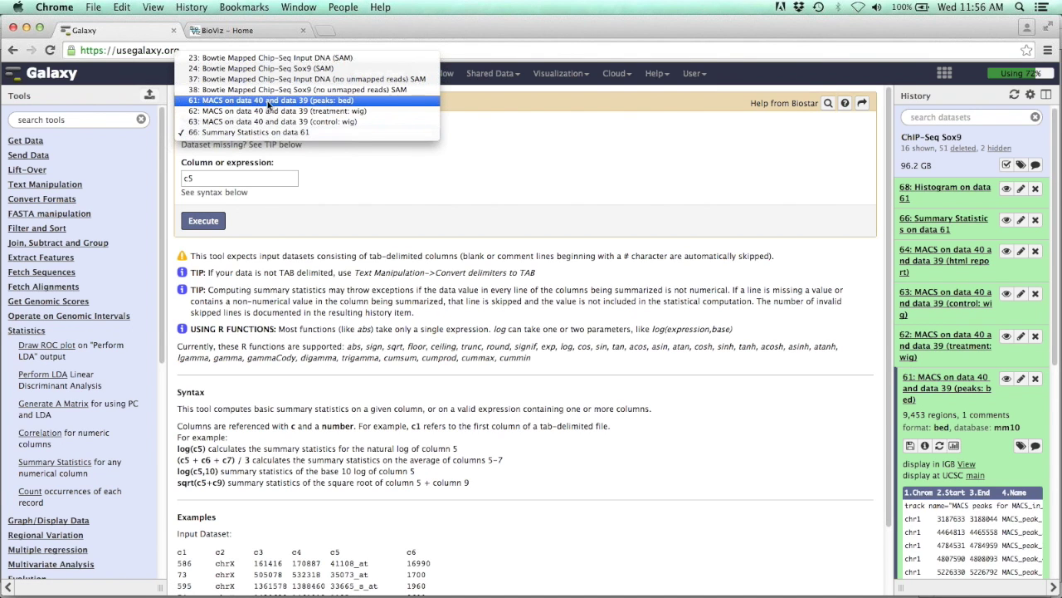
left_click(340, 101)
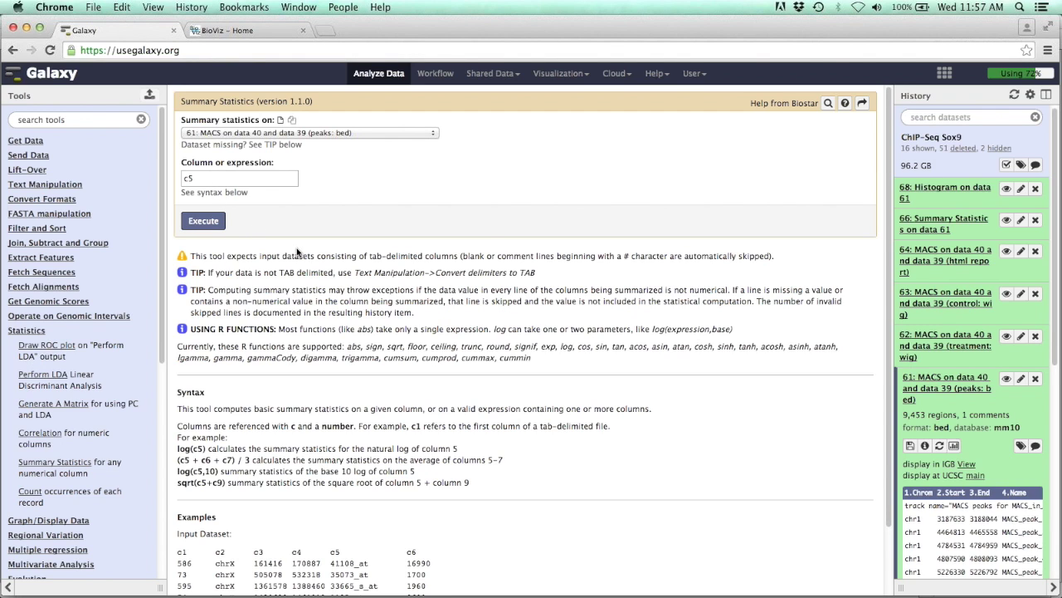
Step: Set up the Histogram tool on the MACS peaks BED (dataset 61) with column 5 as the numerical x-axis column
left_click(35, 331)
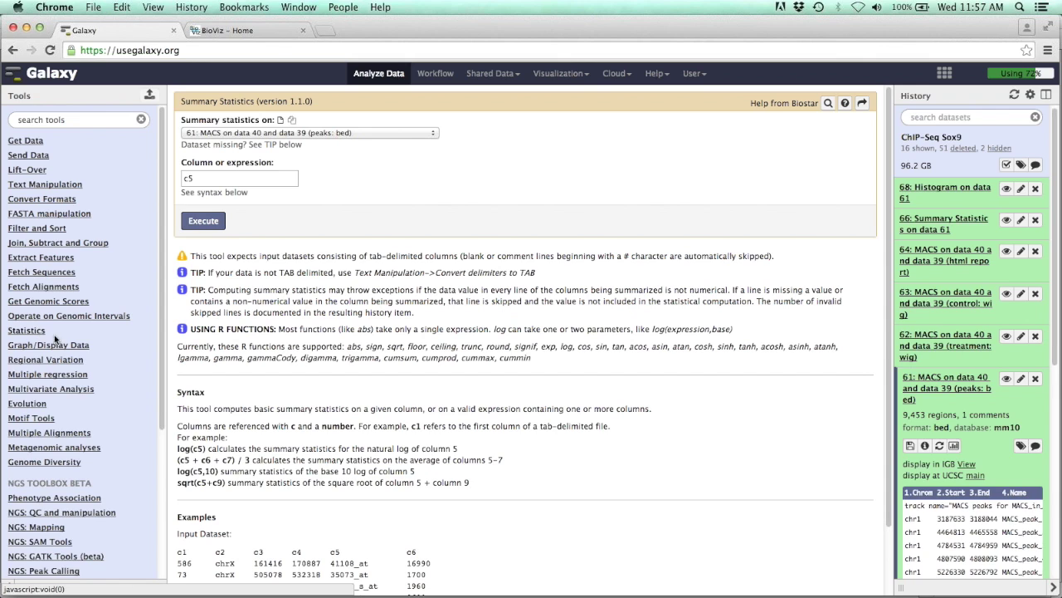
left_click(61, 345)
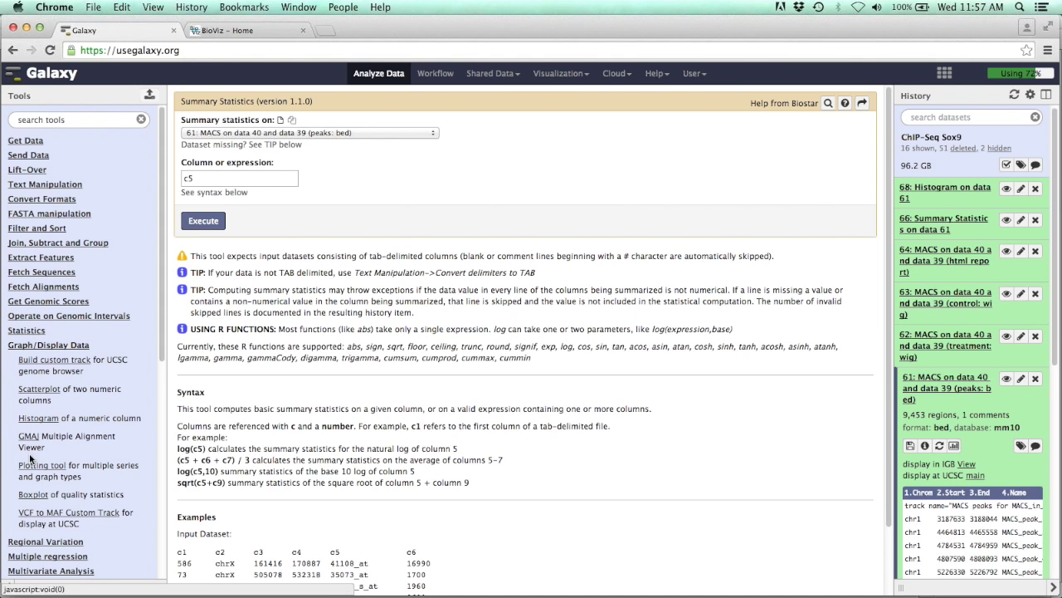
left_click(46, 419)
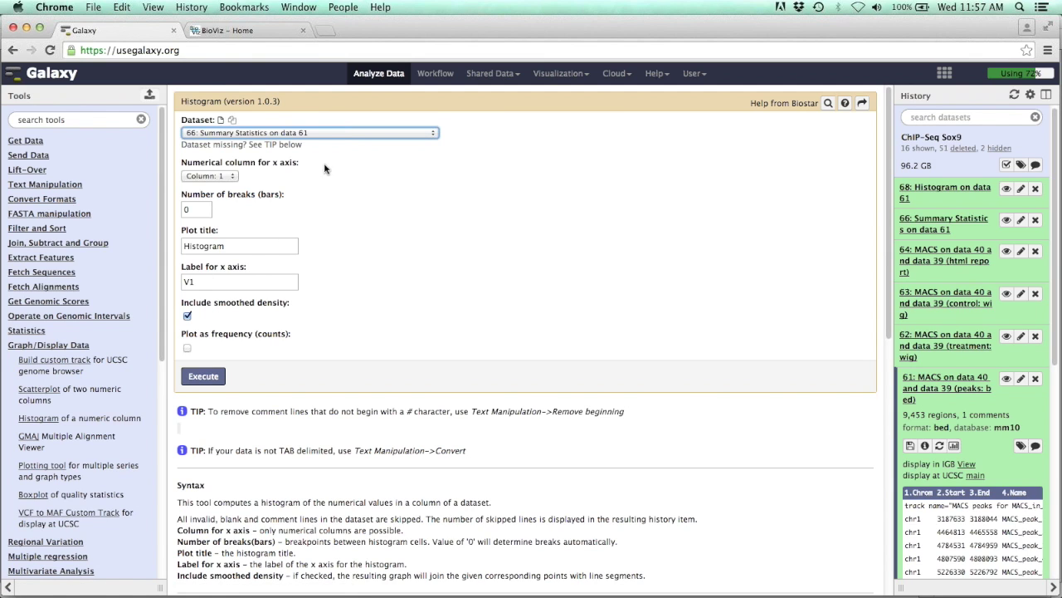
left_click(316, 133)
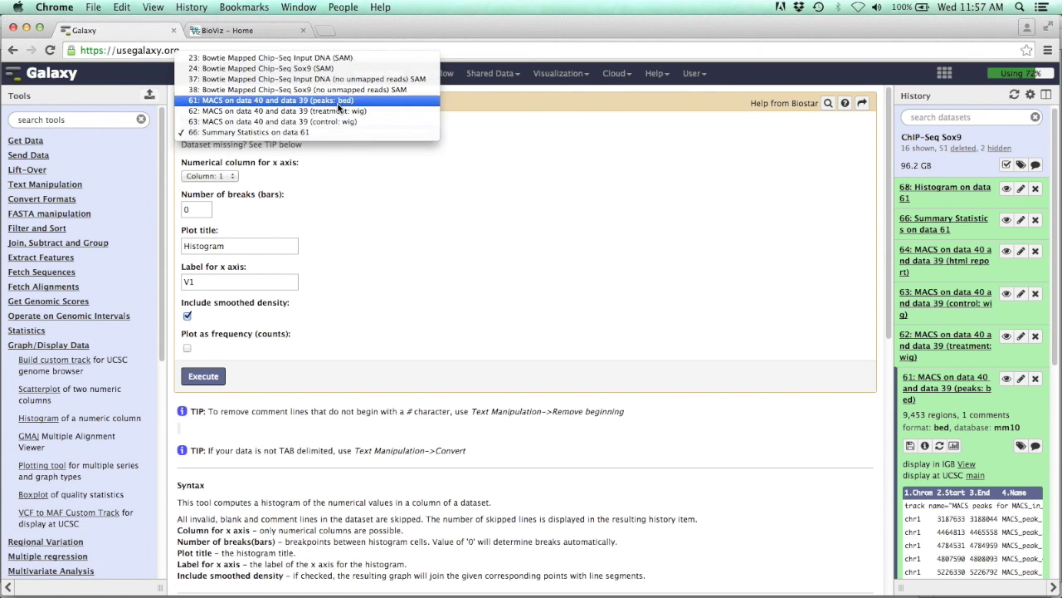
left_click(338, 101)
left_click(231, 177)
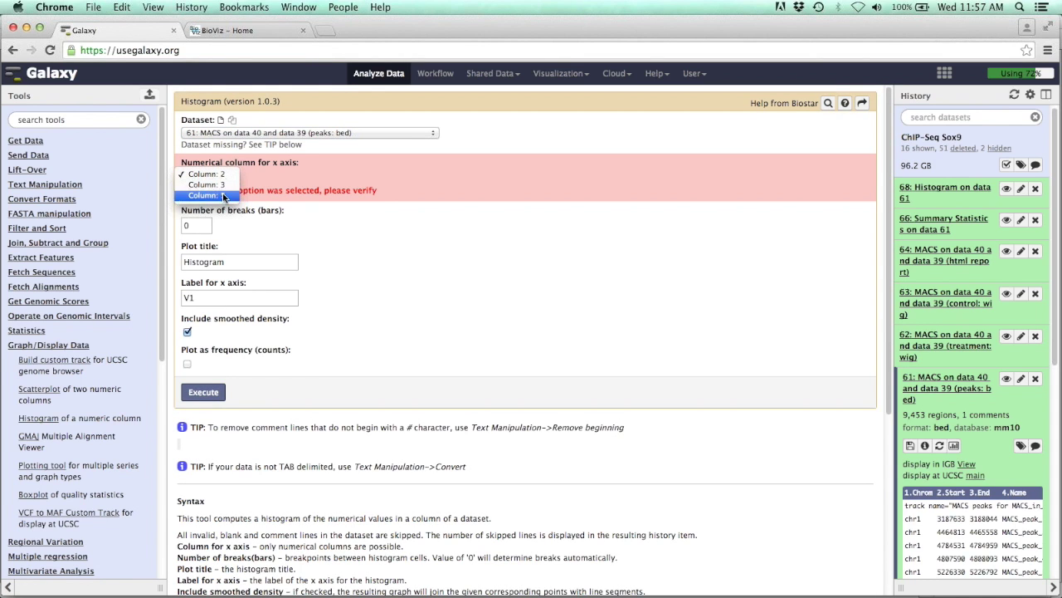
left_click(224, 197)
Step: Set the histogram to 100 breaks, label the x axis "- log p value", and plot it as frequency counts
left_click(200, 225)
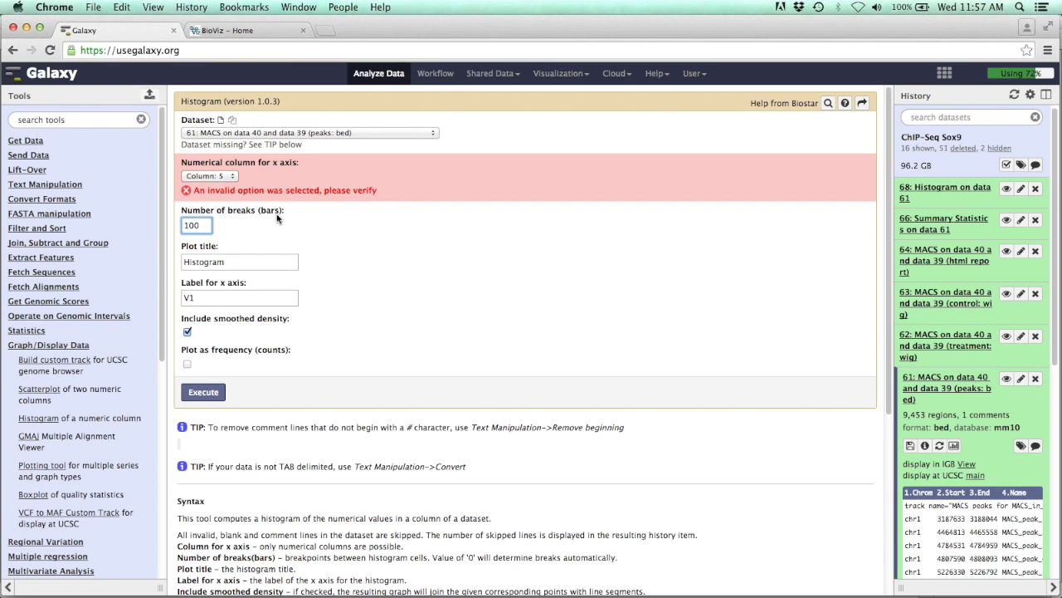
left_click_drag(222, 295, 174, 300)
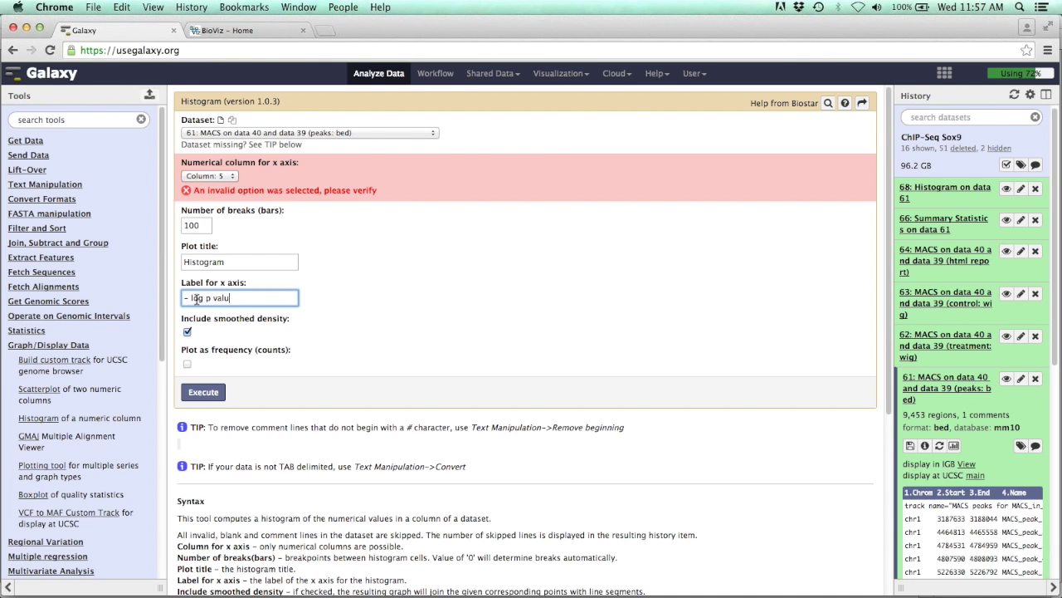
left_click(186, 366)
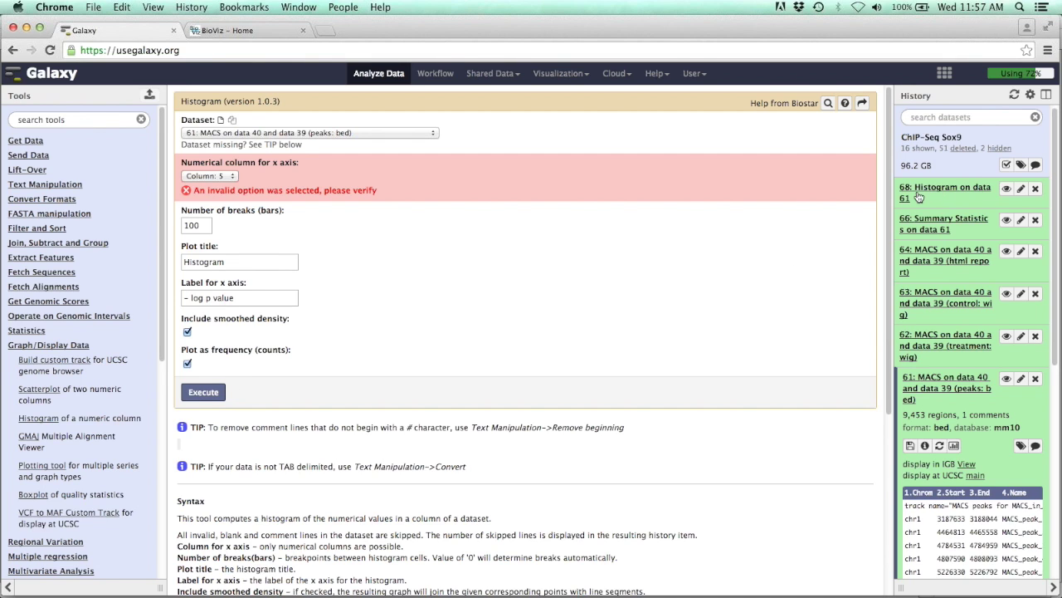
Step: View the finished Summary Statistics output (dataset 66) and the finished histogram (dataset 68)
left_click(922, 224)
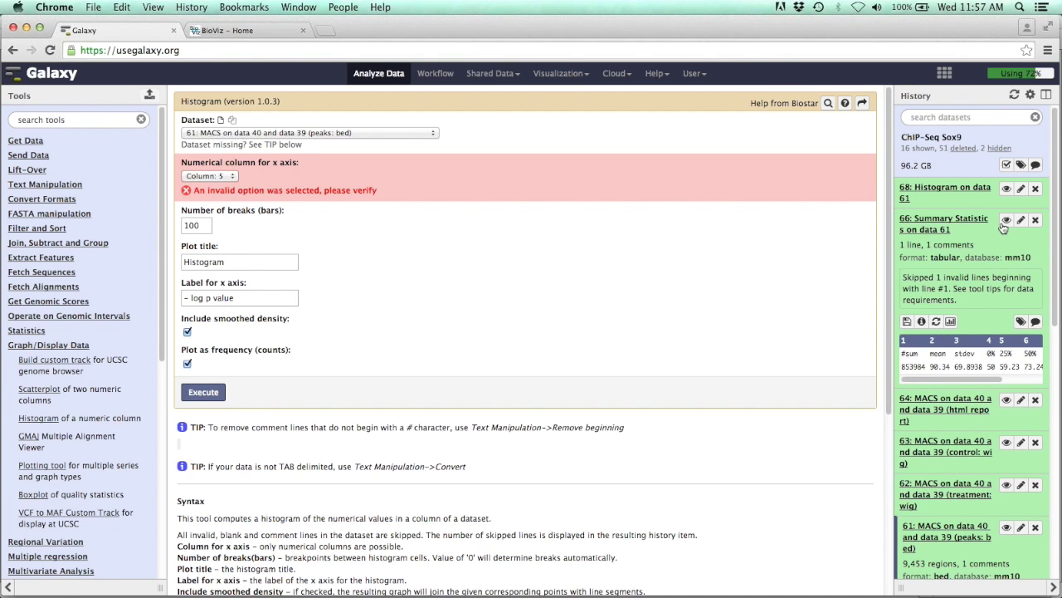
left_click(1006, 222)
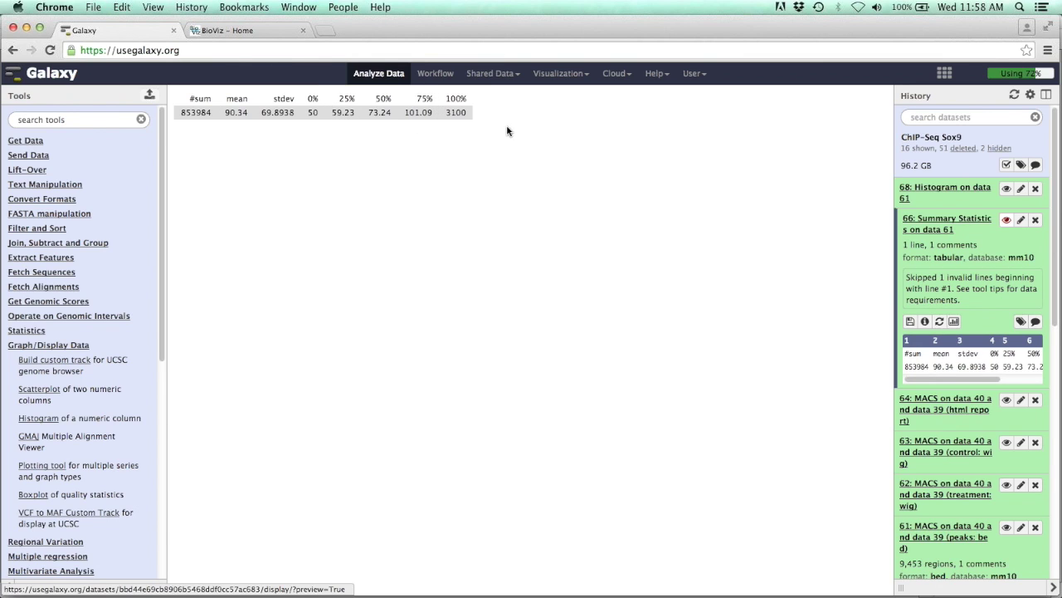
left_click(1005, 188)
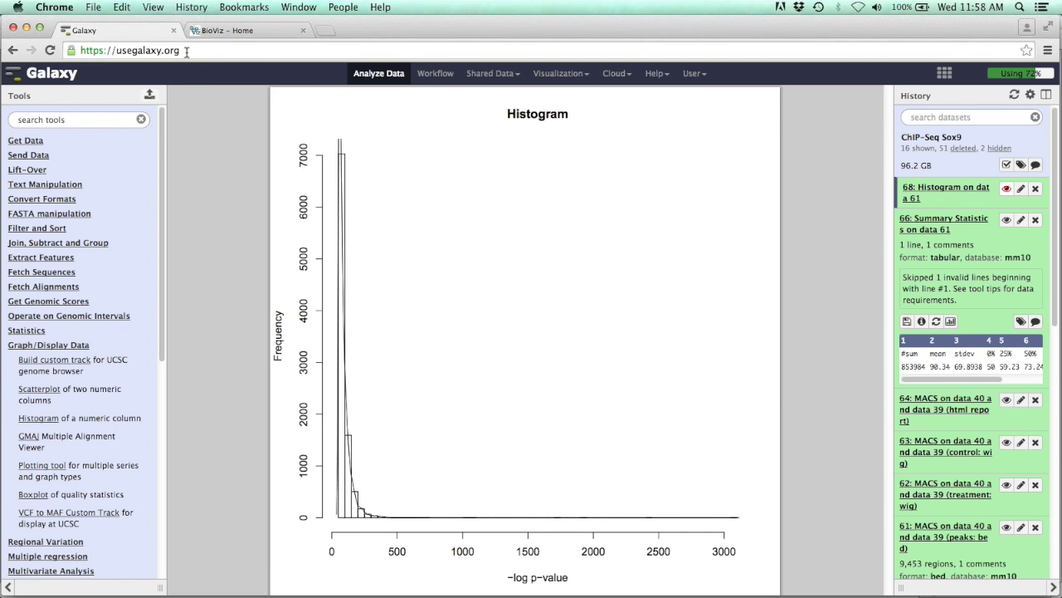
Step: Look at the Integrated Genome Browser page on the BioViz site and return to Galaxy
left_click(215, 31)
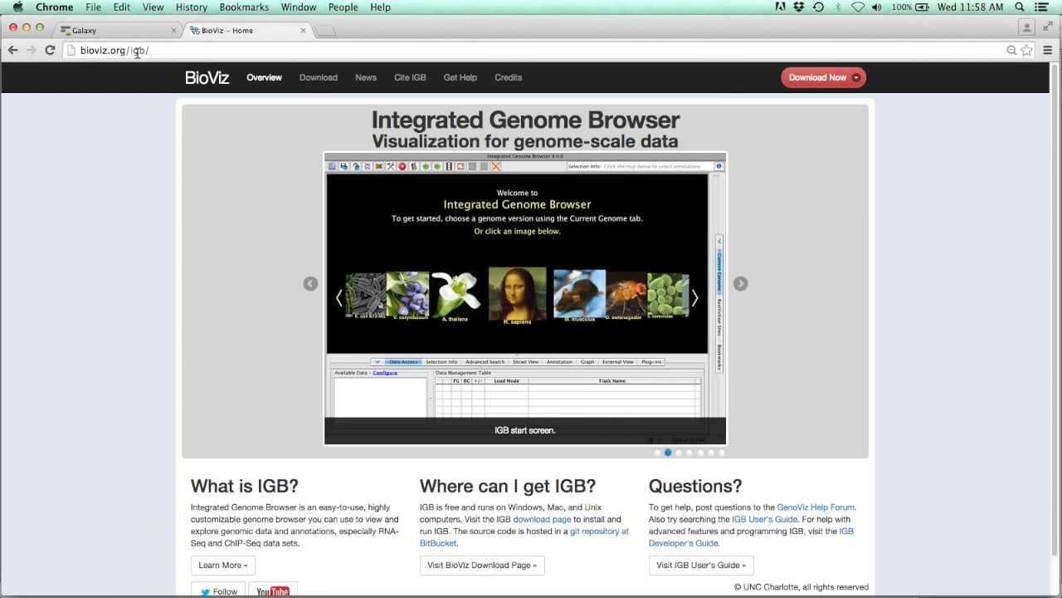
mouse_move(836, 86)
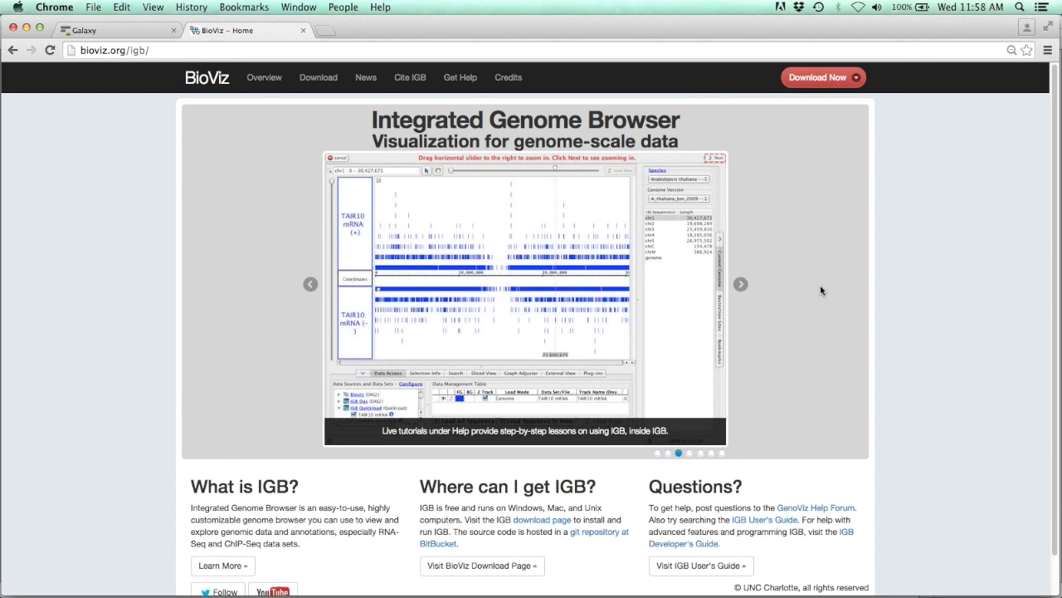
key("ctrl+Up")
left_click(629, 356)
left_click(110, 30)
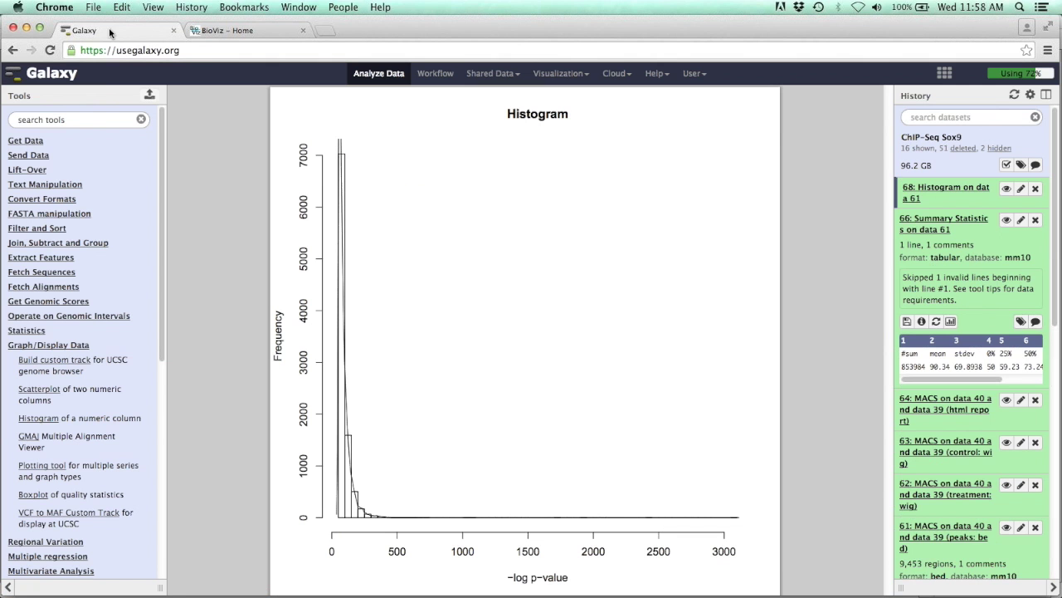
Step: Collapse the Summary Statistics dataset and send the MACS peaks BED (dataset 61) to IGB for display
left_click(919, 232)
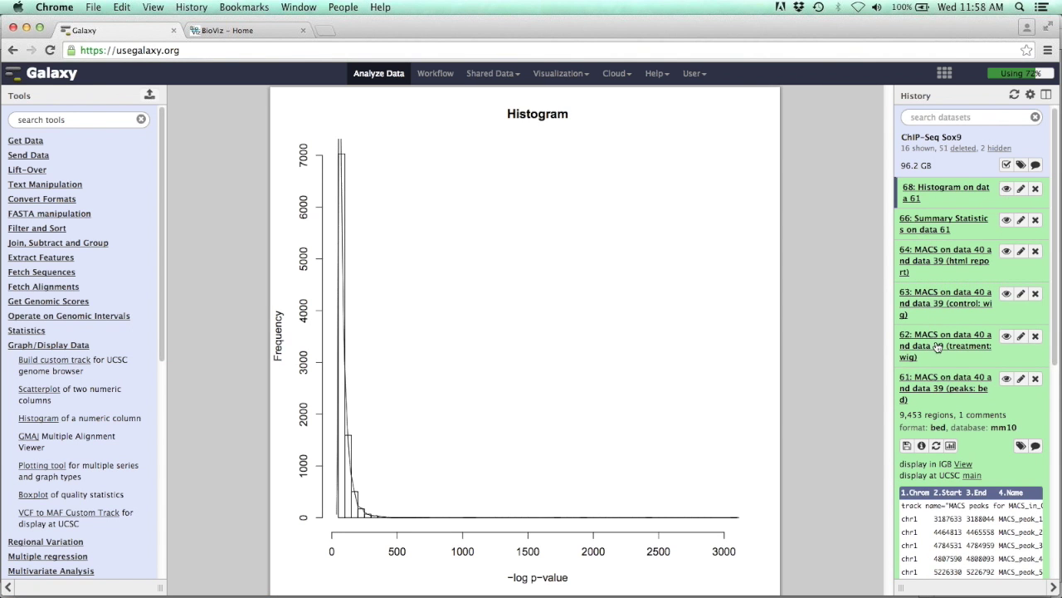
scroll(938, 345, "down", 2)
scroll(942, 347, "down", 1)
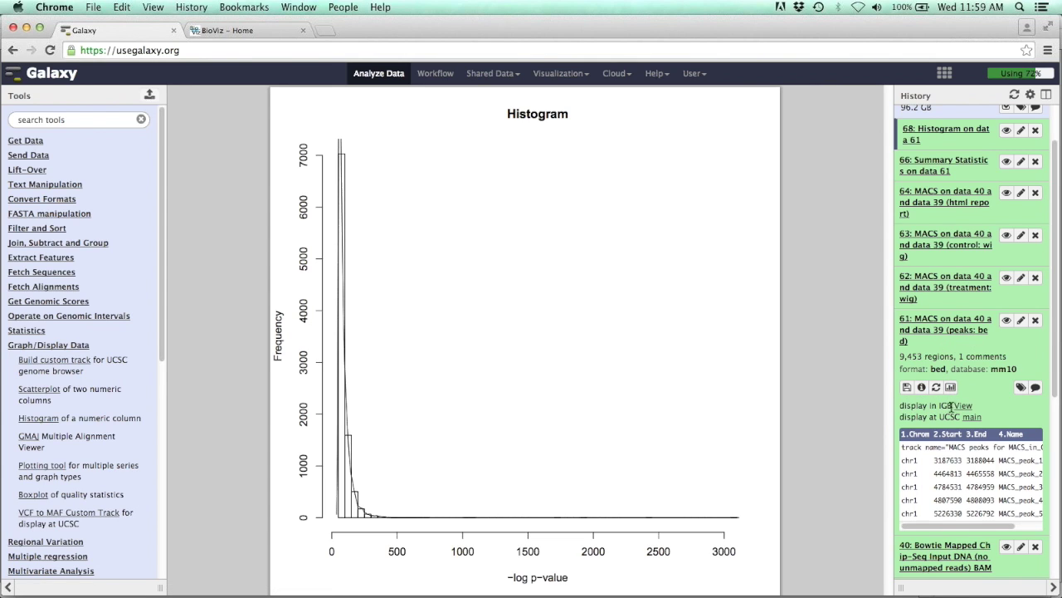
left_click(963, 406)
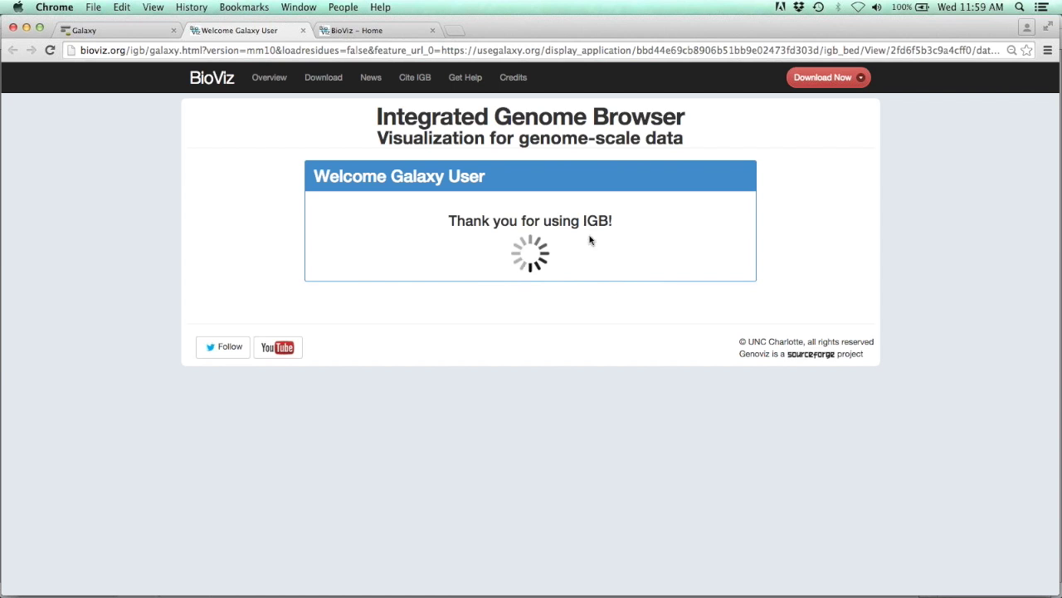
Step: Switch to Integrated Genome Browser, permanently trust the publisher's certificate, and dismiss the data-loading notice
key("ctrl+Up")
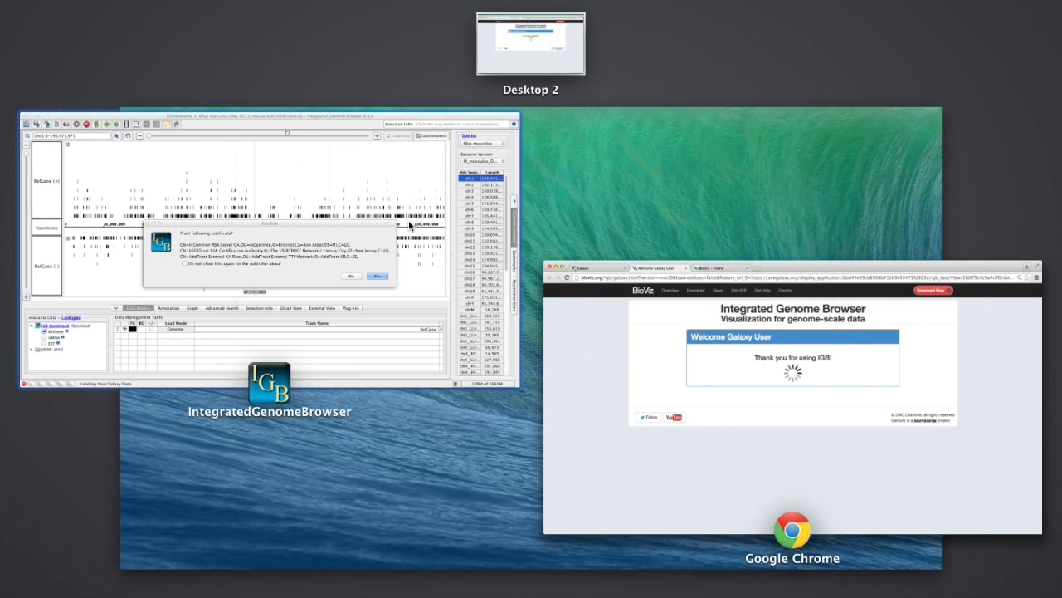
left_click(523, 212)
left_click(390, 337)
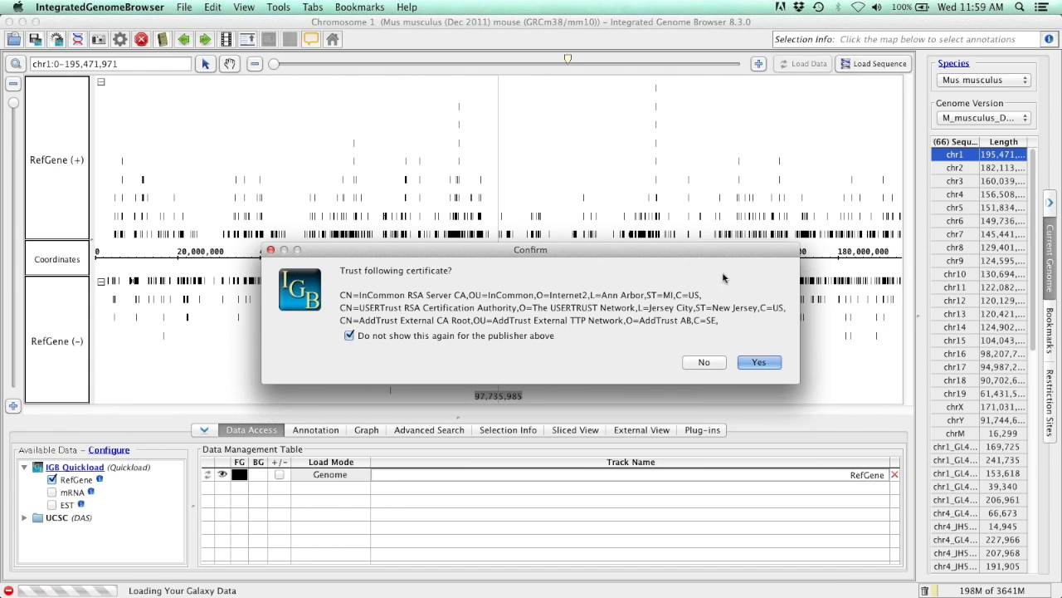
left_click(773, 365)
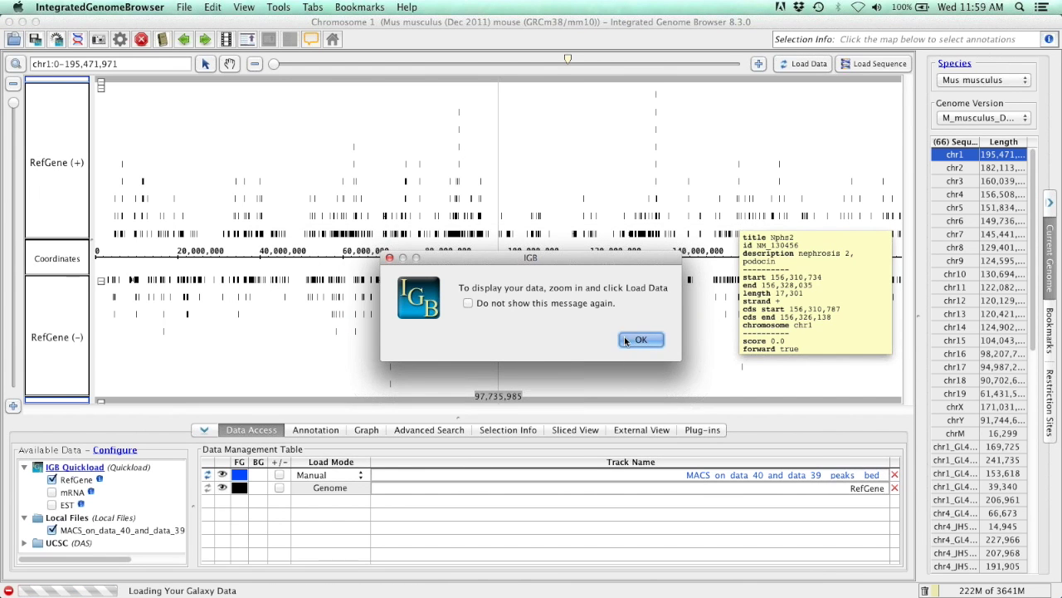
left_click(639, 339)
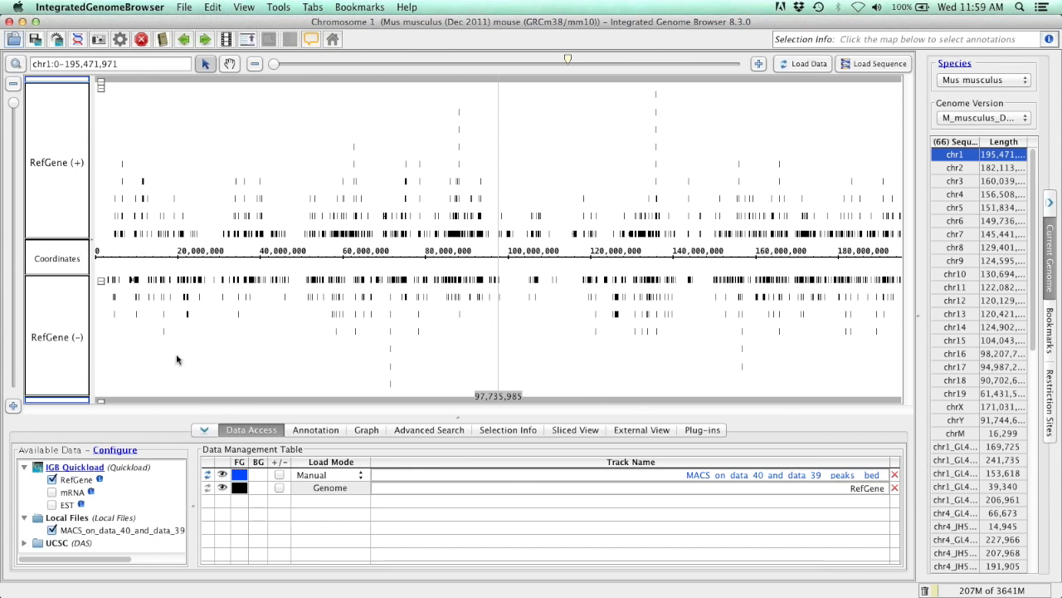
Step: Browse chr2 and chr3, return to chr1, zoom into the region from about 98 to 115 Mb, and restore the whole-chromosome view
left_click(961, 168)
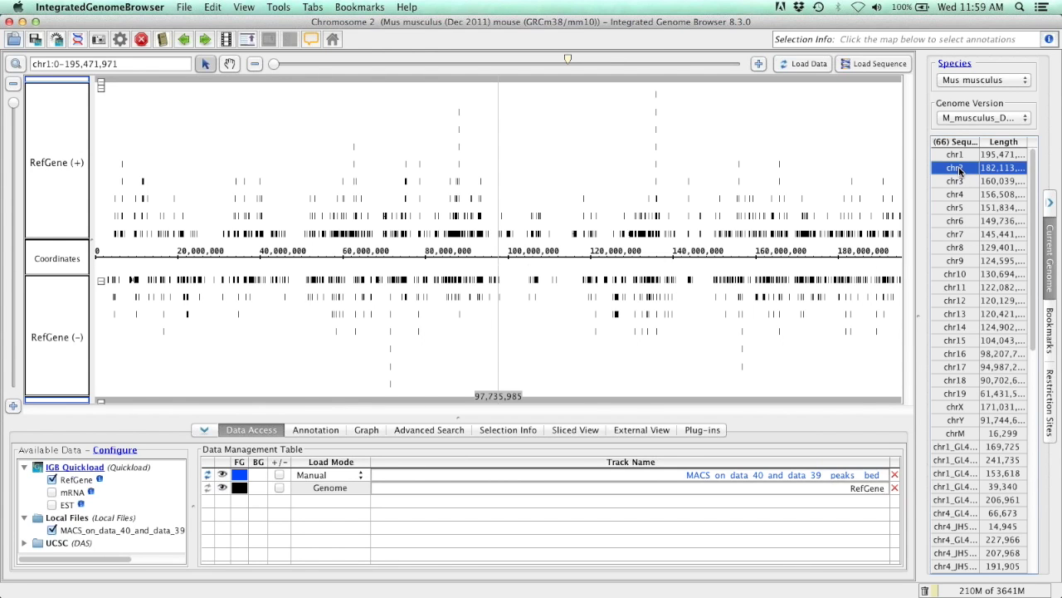
left_click(961, 181)
left_click(963, 157)
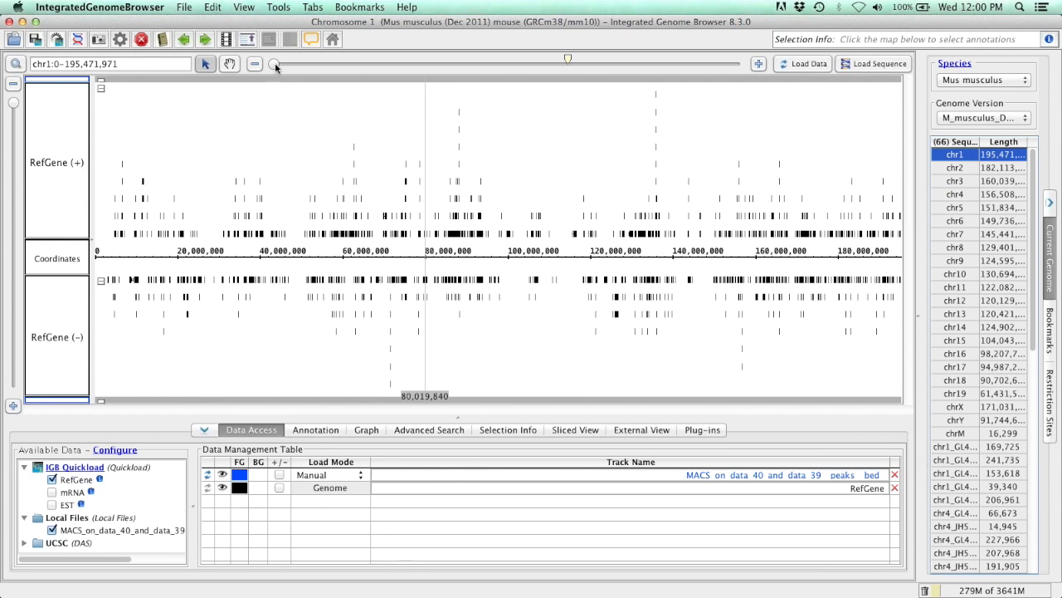
mouse_move(273, 63)
left_mouse_down()
mouse_move(444, 63)
mouse_move(272, 66)
left_mouse_up()
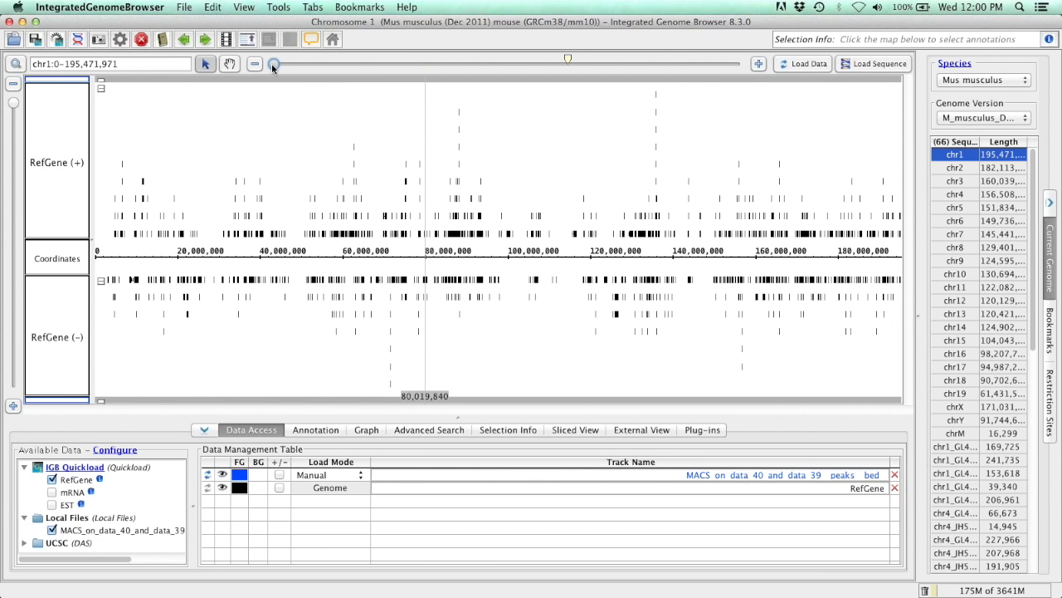
left_click_drag(498, 261, 573, 259)
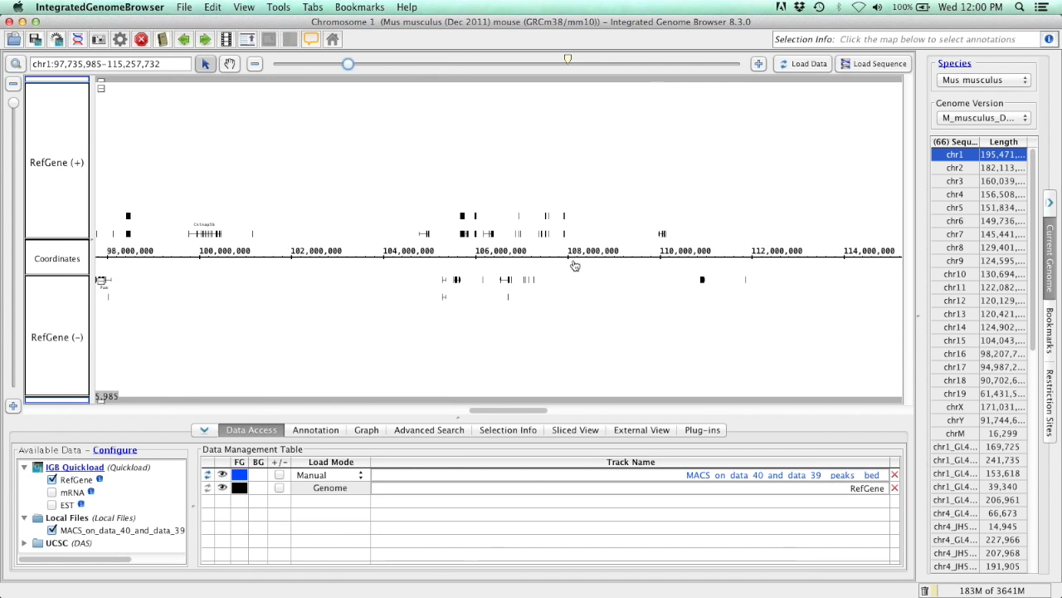
left_click_drag(349, 65, 267, 68)
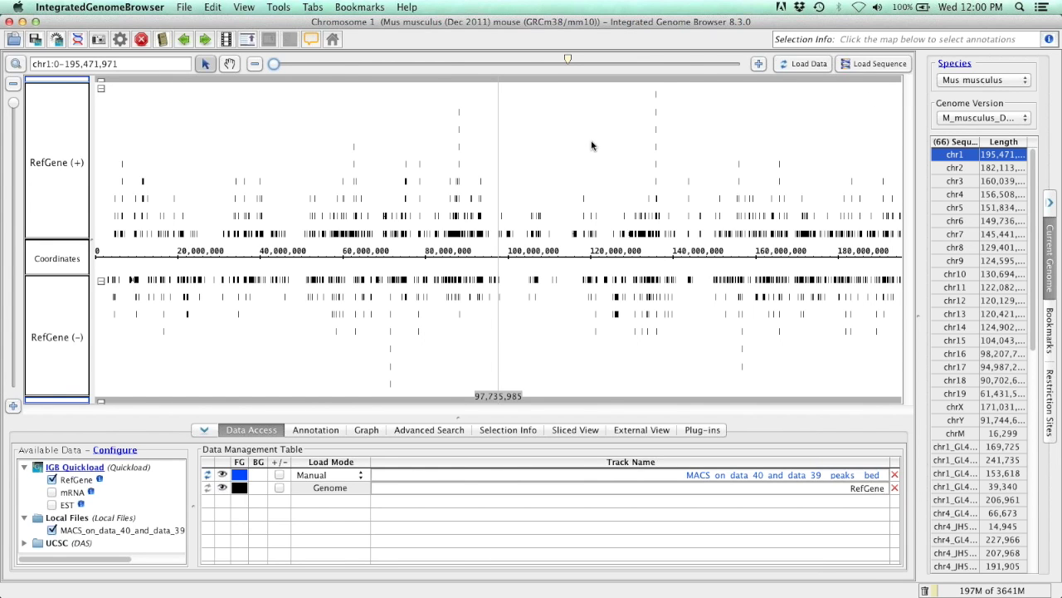
Step: Load the MACS peaks data for chr1 and combine the plus and minus strands of both the MACS and RefGene tracks
left_click(809, 65)
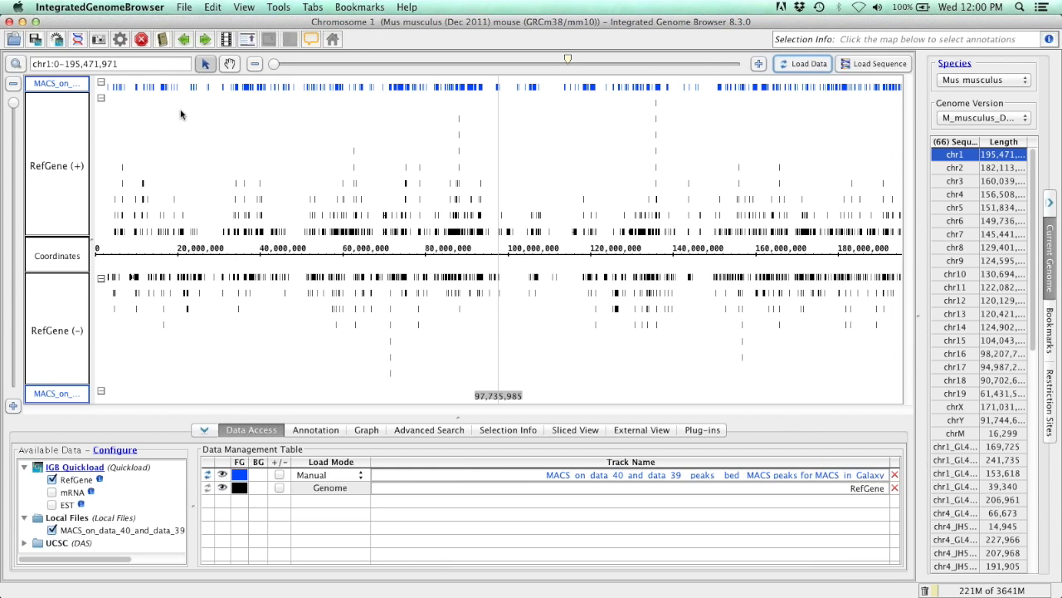
left_click(45, 205)
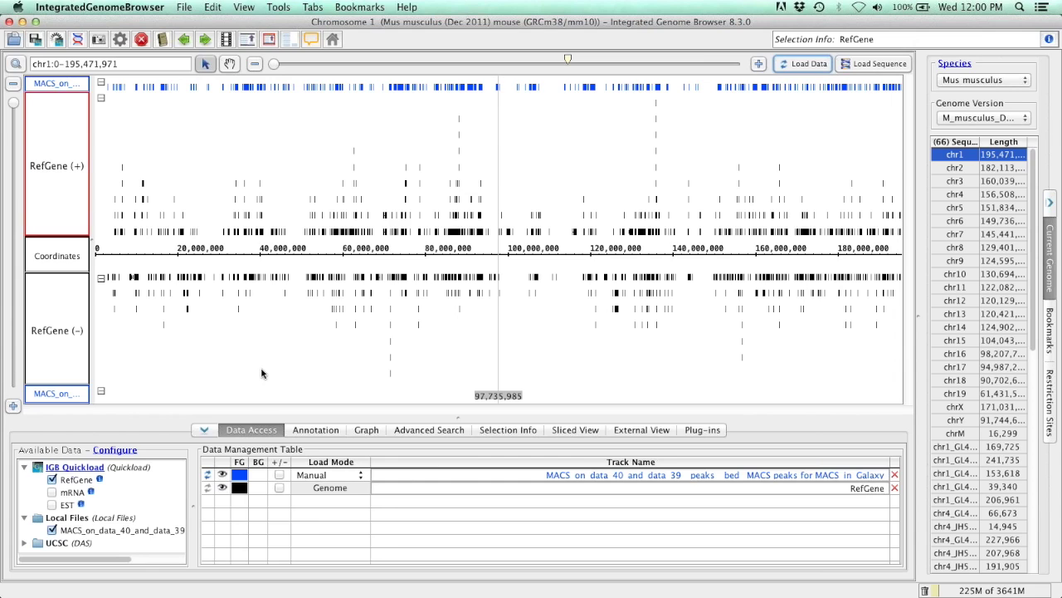
left_click(280, 475)
left_click(279, 474)
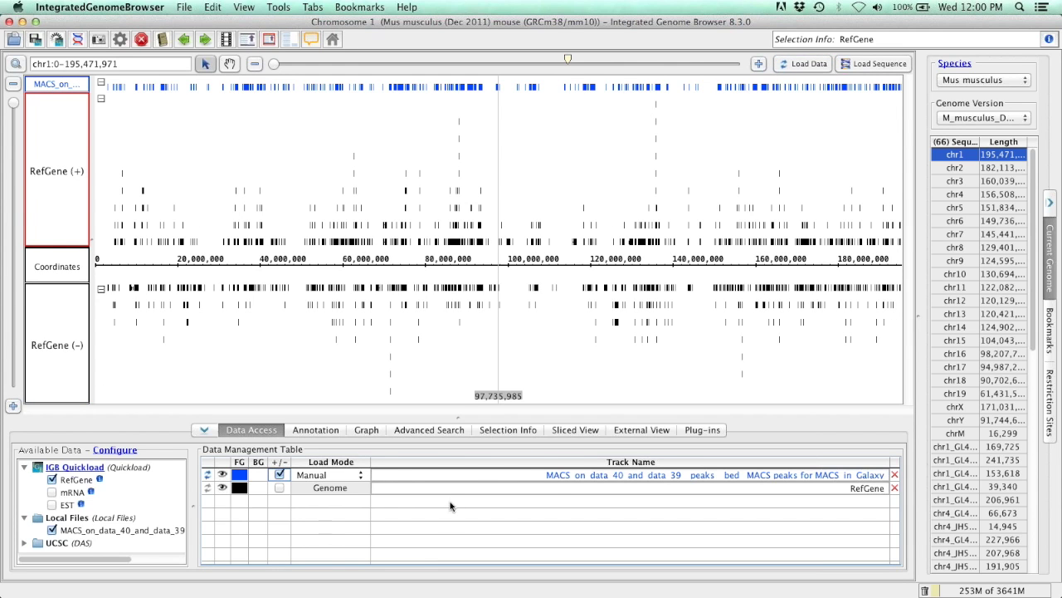
left_click(279, 488)
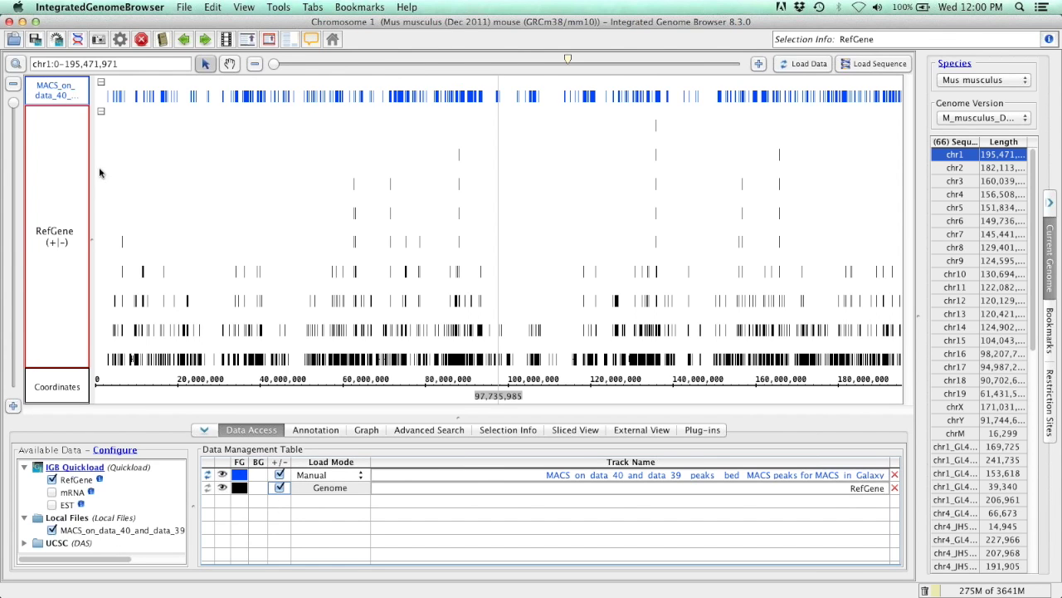
Step: Move the MACS peaks track between RefGene and the coordinates, and inspect the details of individual genes and peaks
left_click_drag(51, 91, 75, 363)
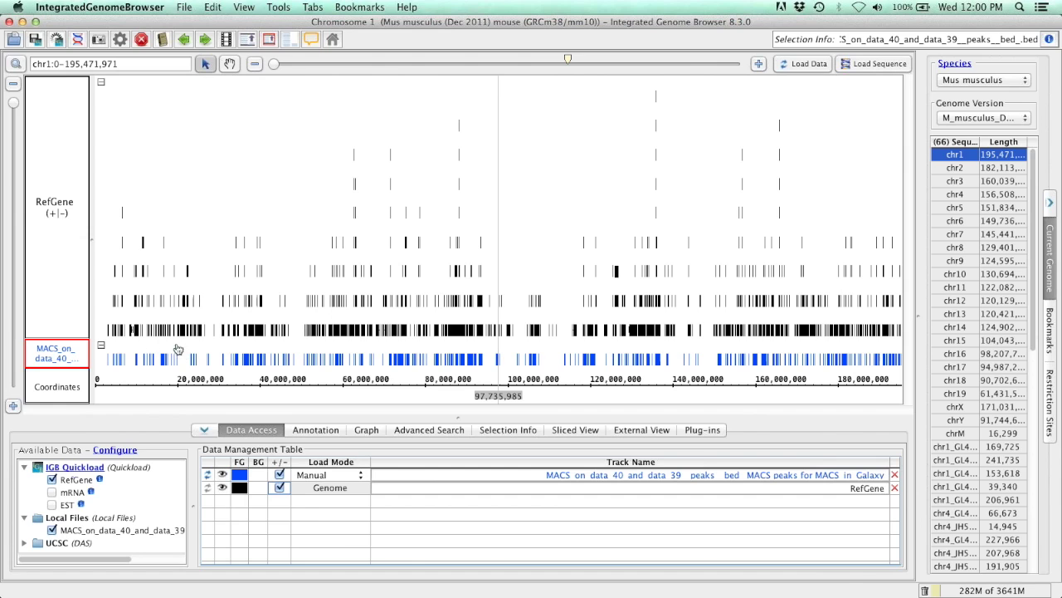
mouse_move(882, 357)
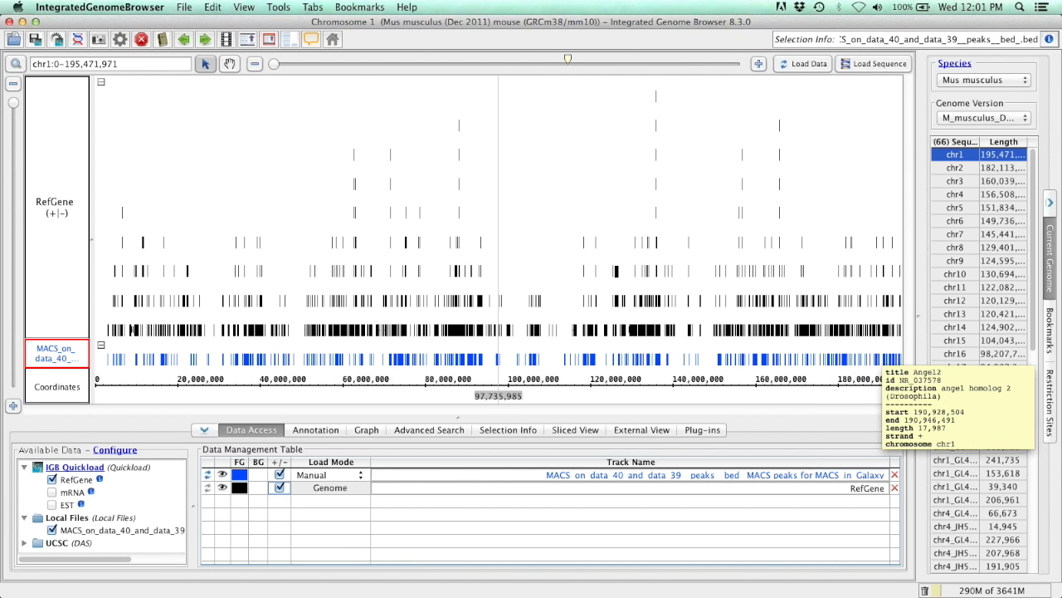
mouse_move(651, 289)
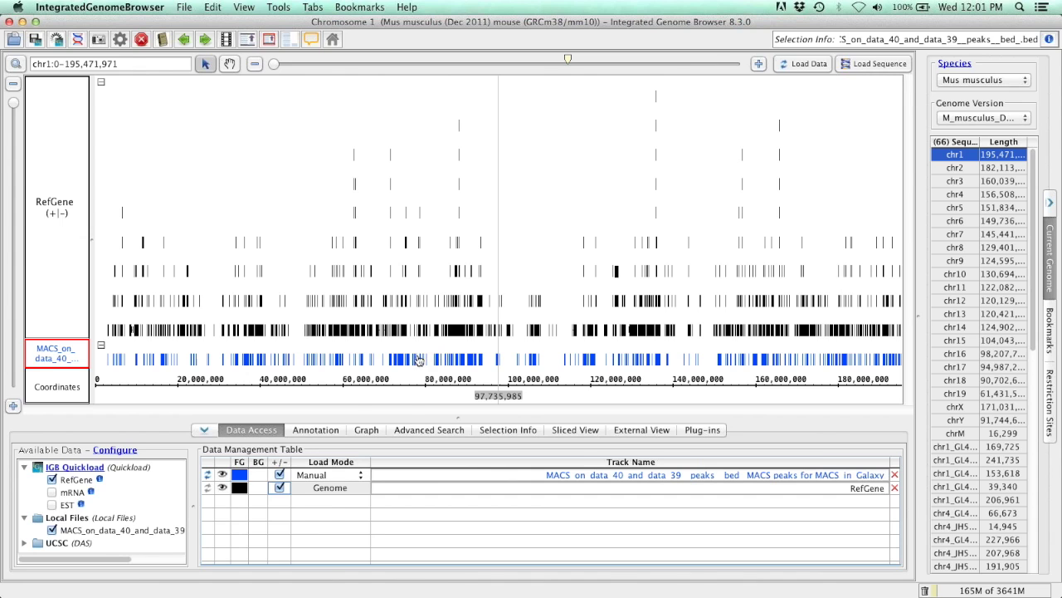
mouse_move(359, 364)
mouse_move(262, 362)
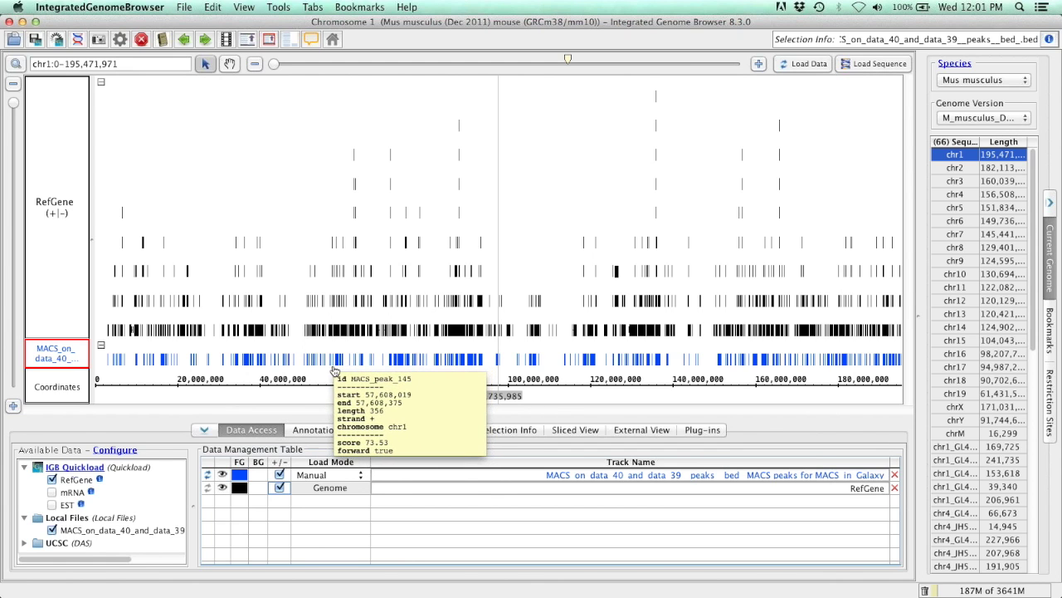
Step: Choose Score as the Color By property for the MACS peaks track
right_click(65, 353)
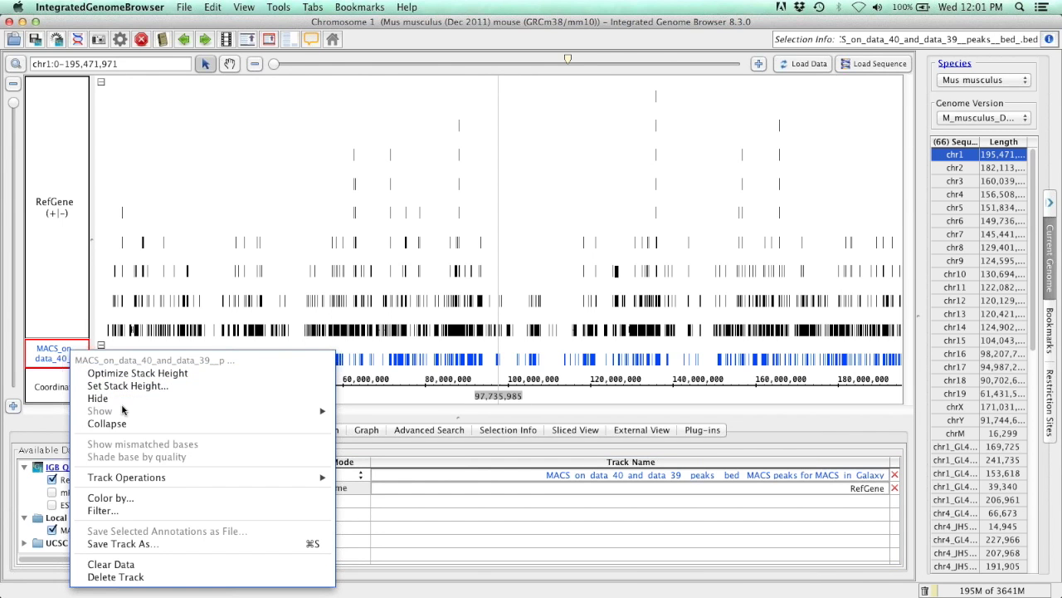
left_click(142, 498)
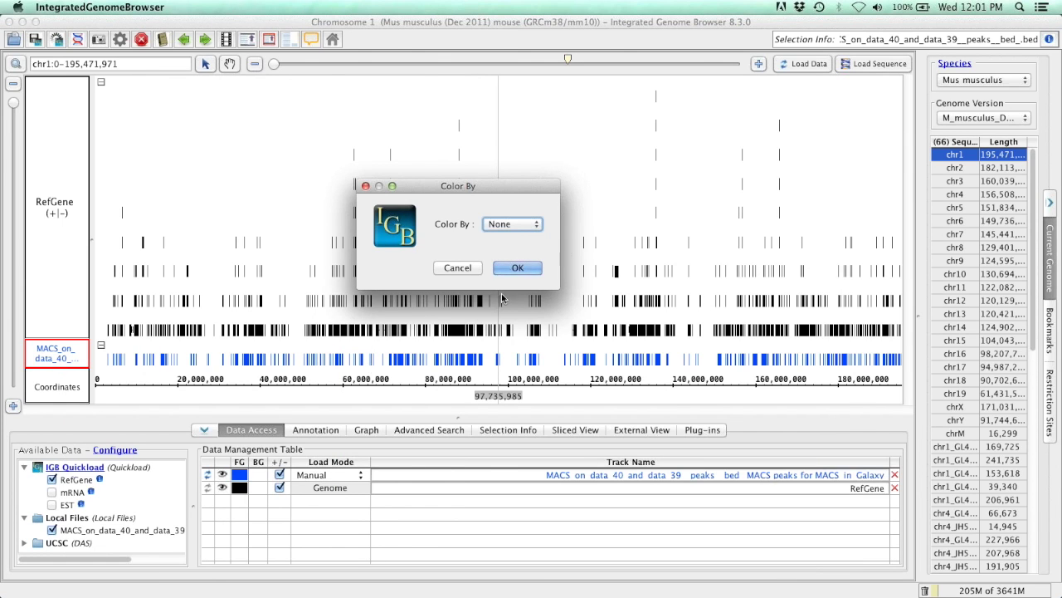
left_click(535, 225)
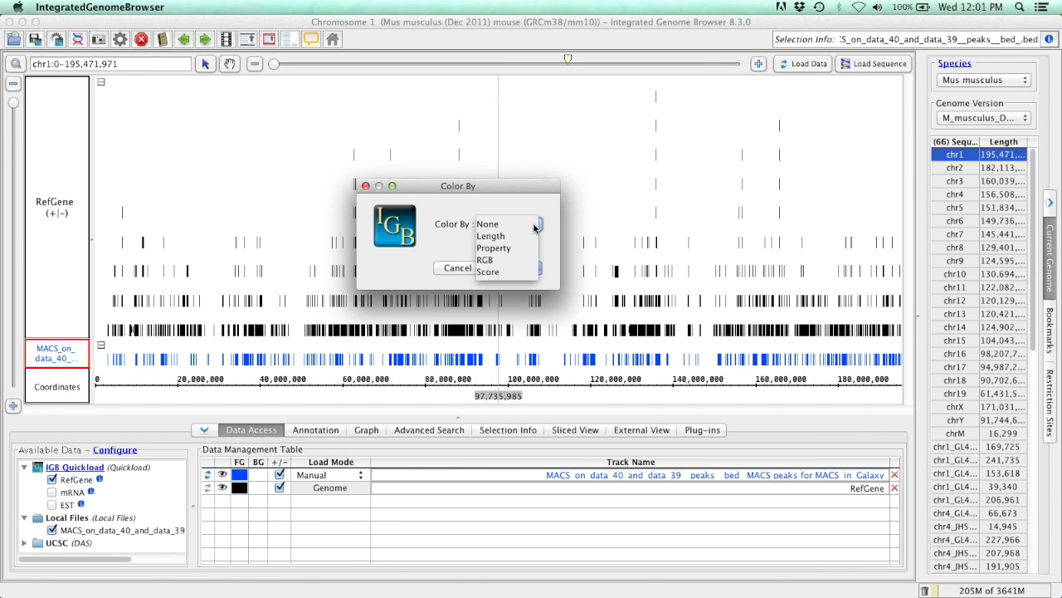
left_click(486, 272)
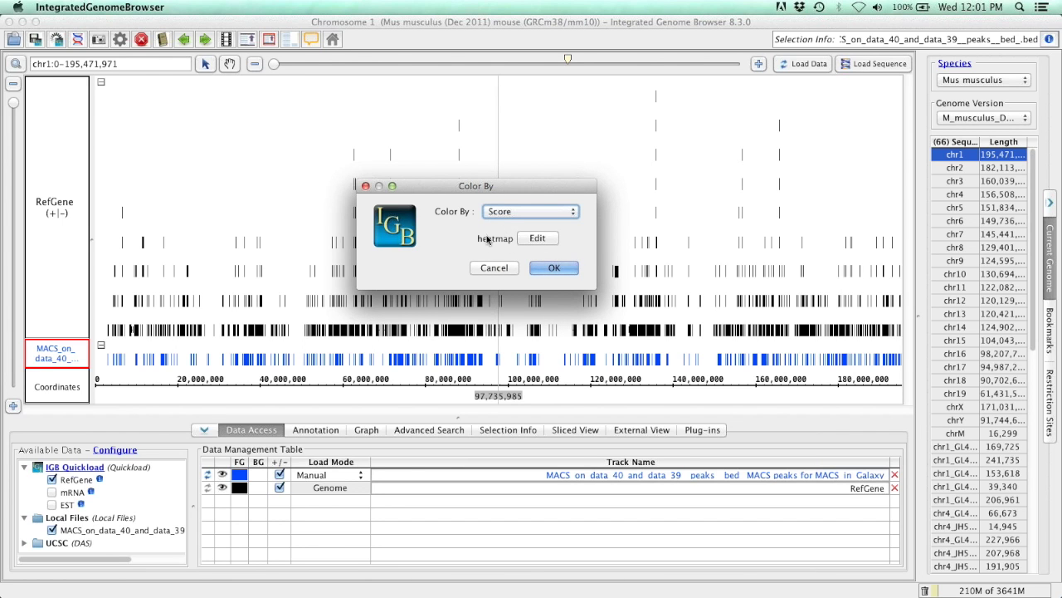
Step: Set the range of the score heatmap to a minimum of 50 and a maximum of 300
left_click(536, 239)
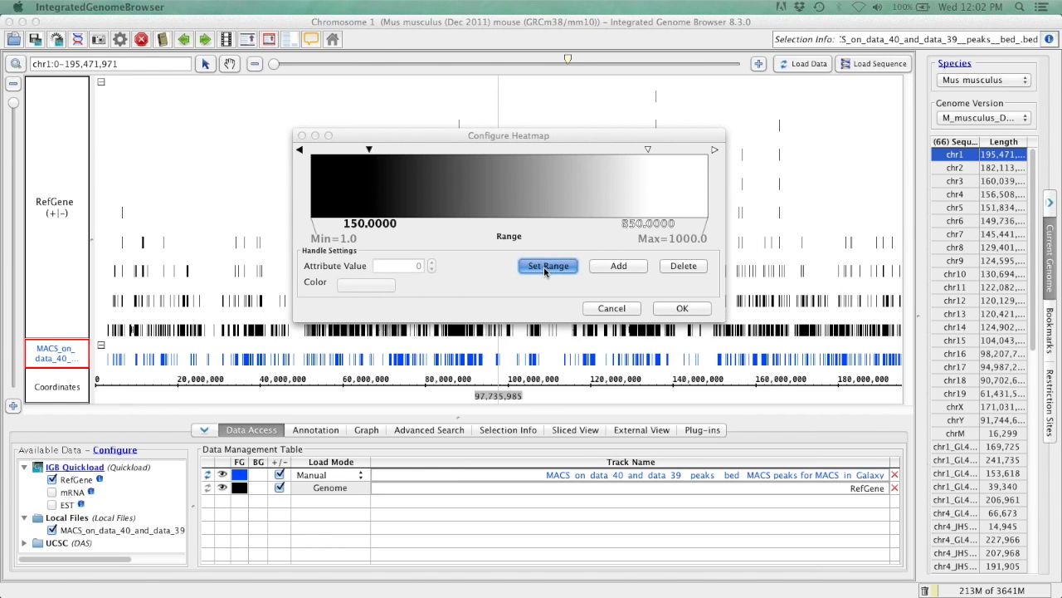
left_click(544, 267)
left_click_drag(848, 207, 513, 337)
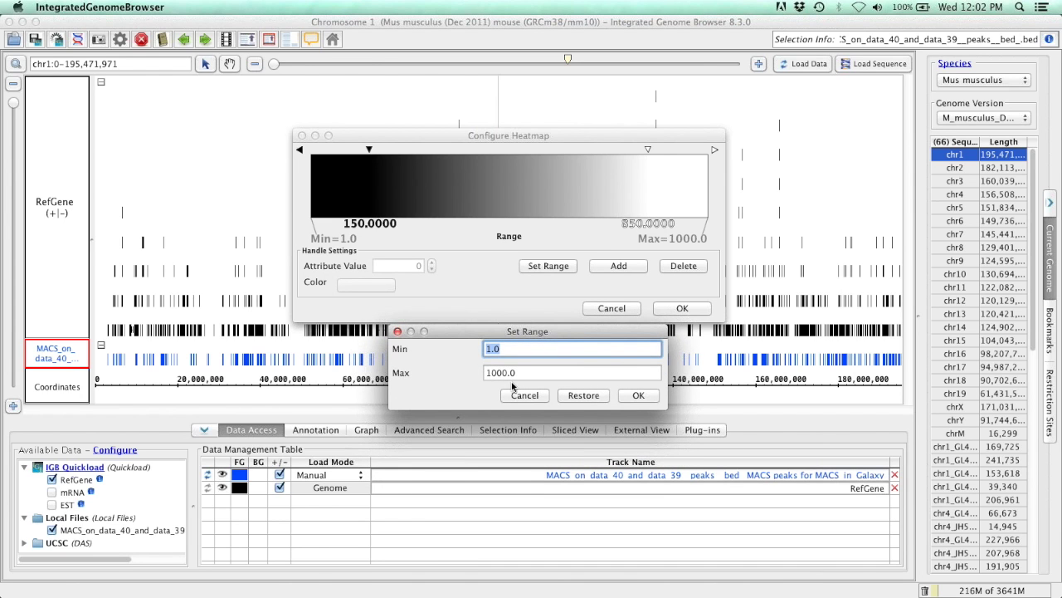
type("150")
double_click(520, 373)
type("300")
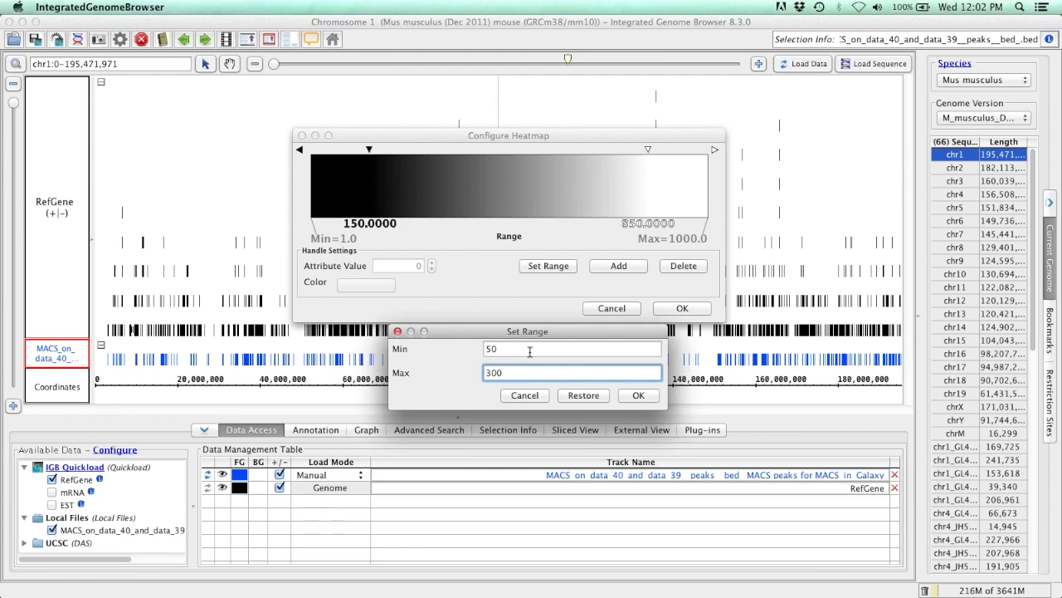
left_click(637, 395)
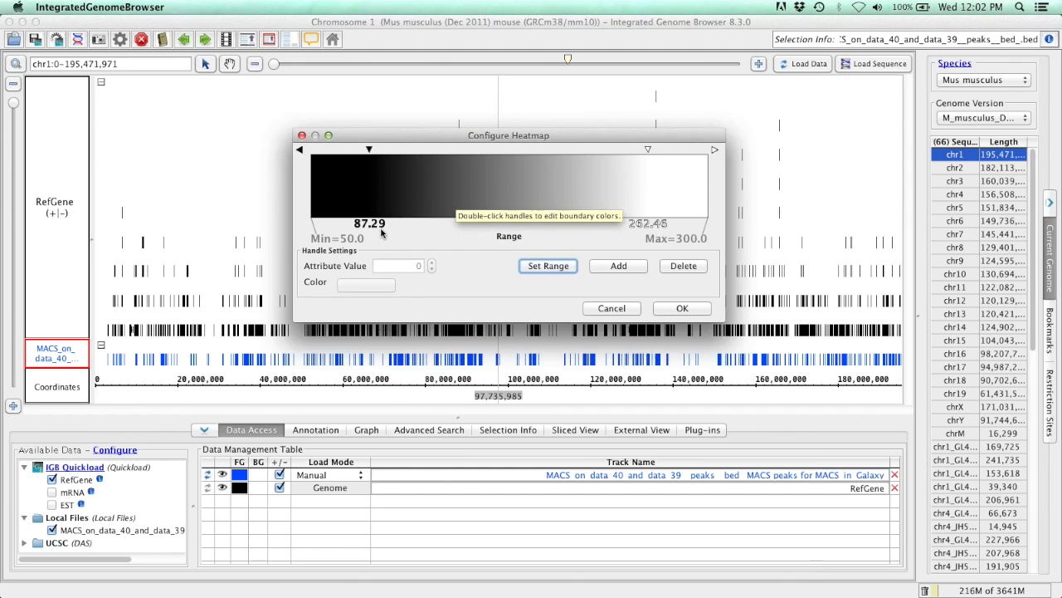
Step: Set the heatmap's lower handle and the below-range boundary to light cyan
double_click(370, 151)
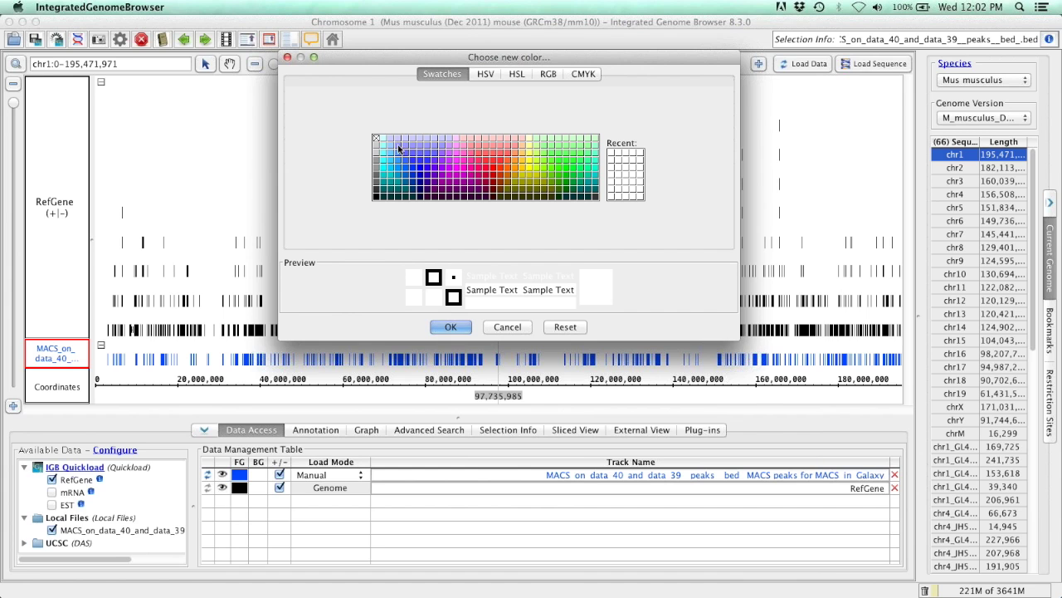
left_click(384, 146)
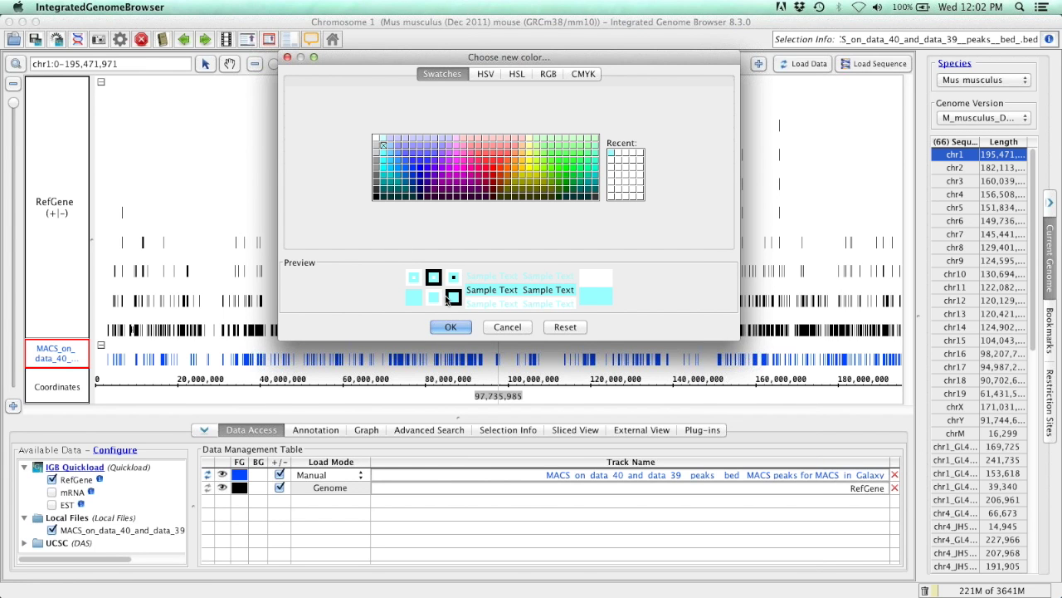
left_click(450, 326)
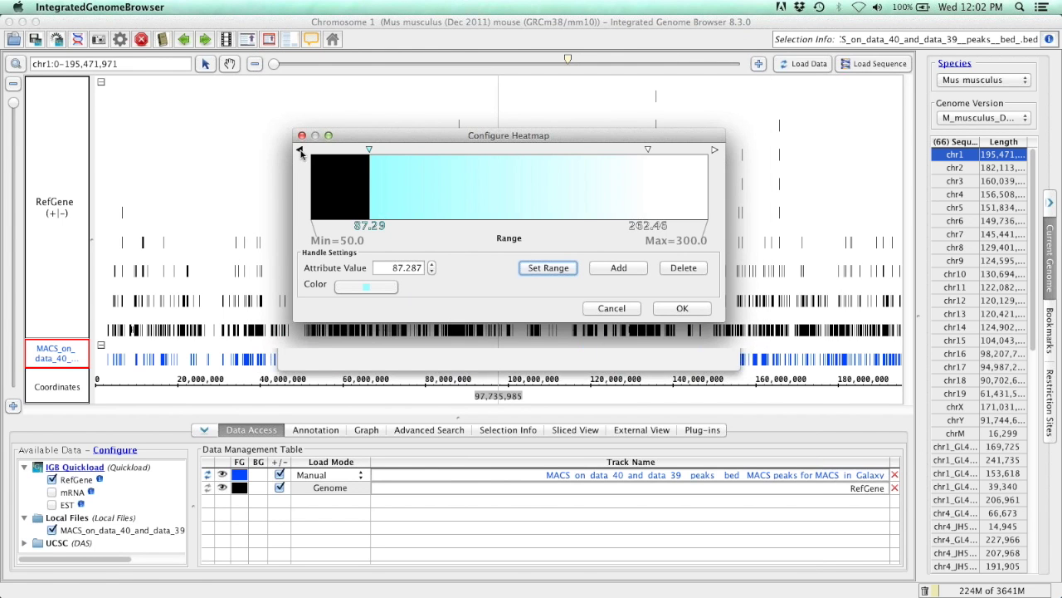
double_click(300, 151)
left_click(384, 175)
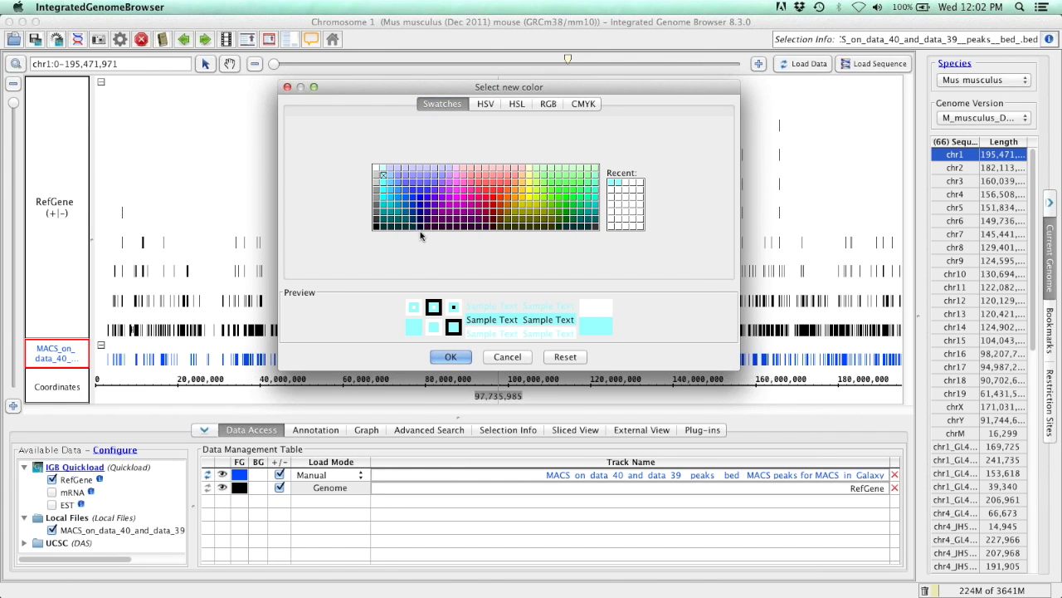
left_click(450, 357)
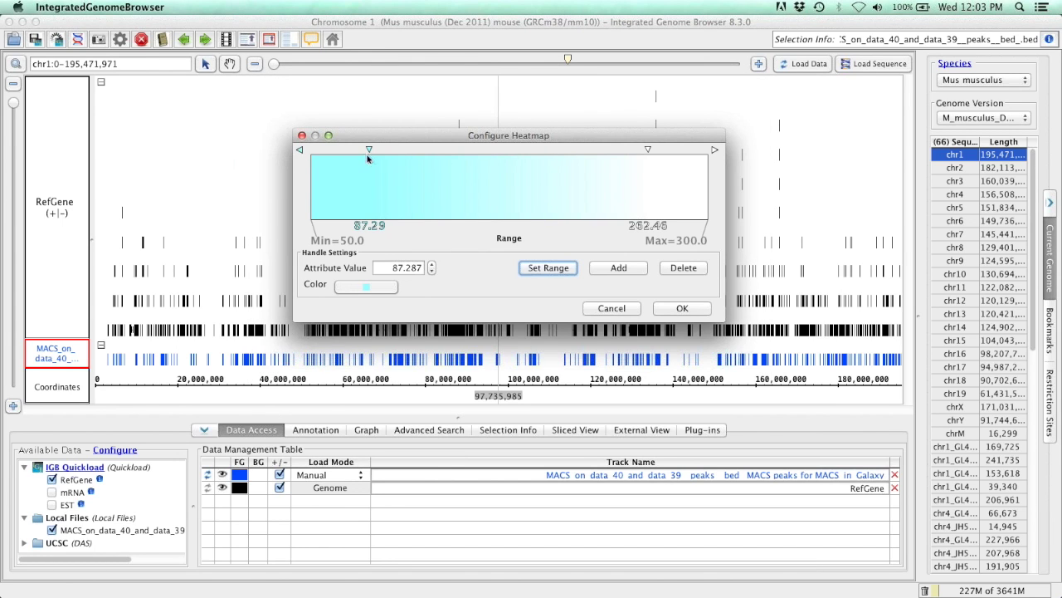
Step: Set the heatmap's upper handle and the above-range boundary to dark navy blue
double_click(647, 150)
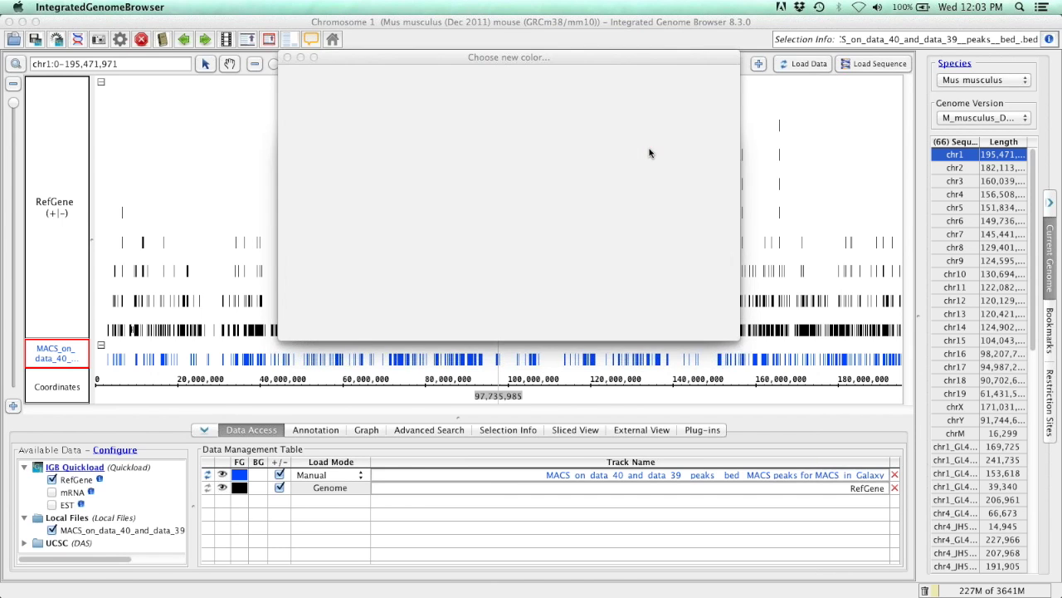
left_click(420, 189)
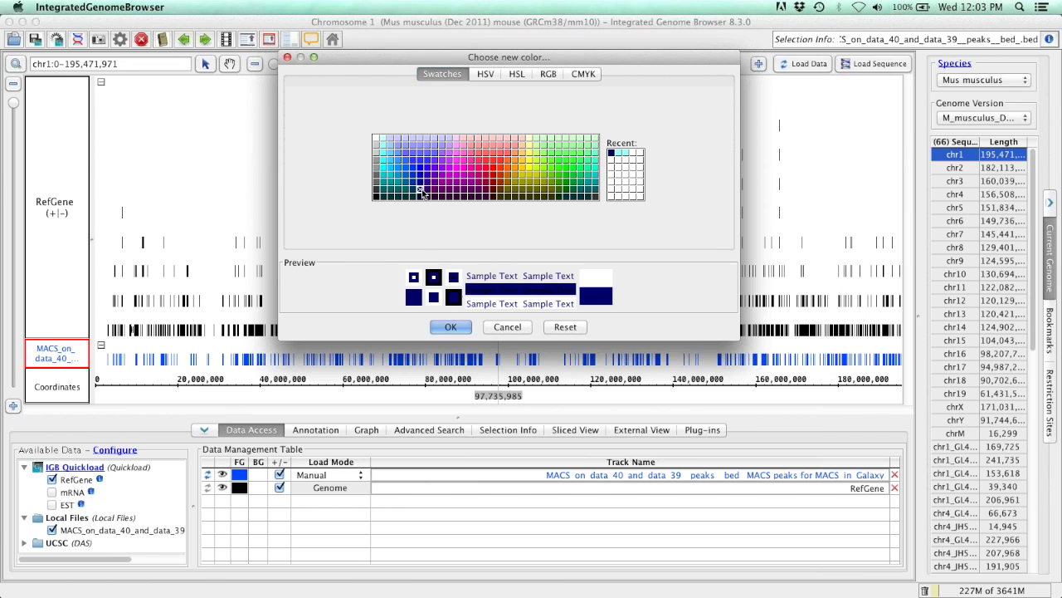
left_click(451, 326)
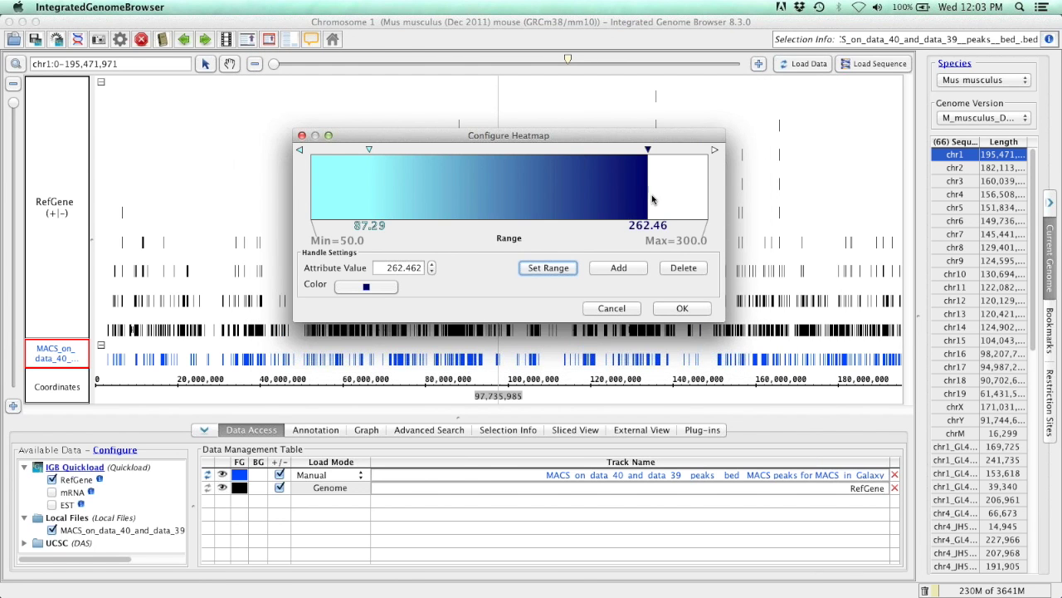
double_click(714, 150)
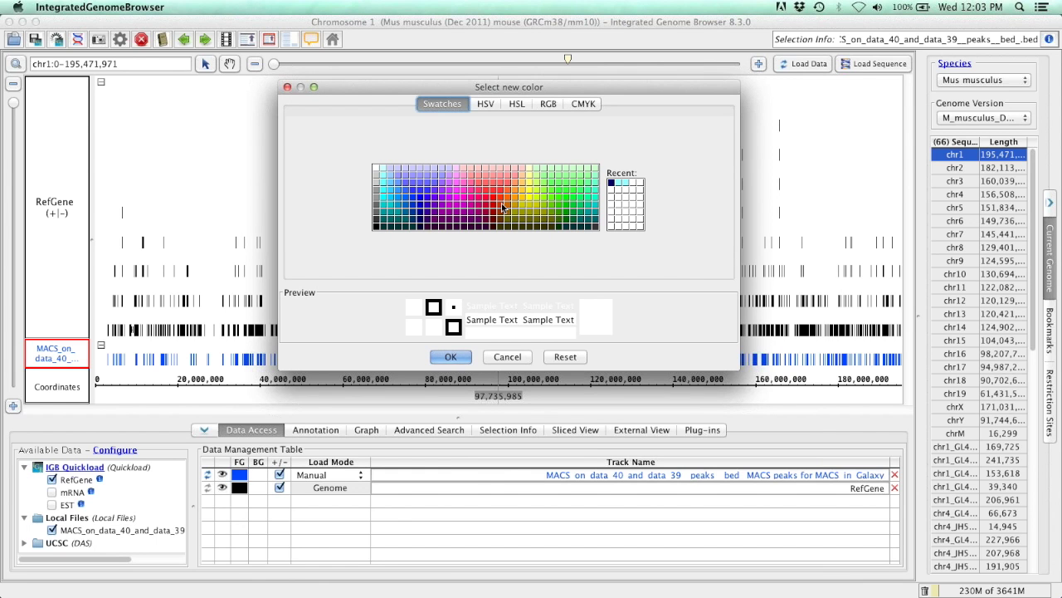
left_click(420, 219)
left_click(451, 356)
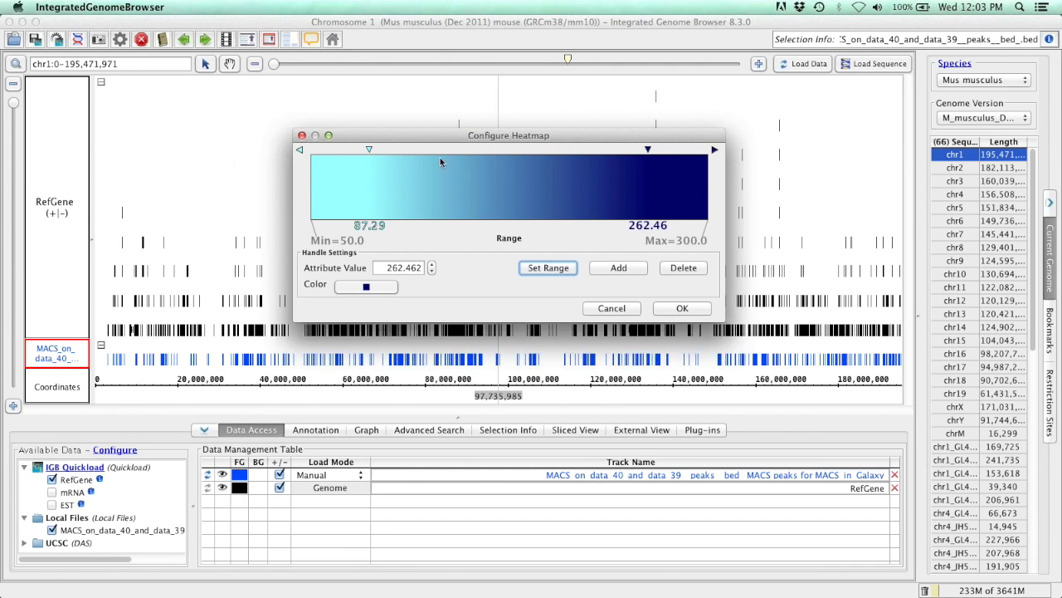
Step: Shift the heatmap's lower handle slightly towards the minimum and apply the score coloring to the MACS peaks track
mouse_move(369, 149)
left_mouse_down()
mouse_move(350, 149)
mouse_move(521, 150)
mouse_move(359, 150)
left_mouse_up()
left_click(684, 310)
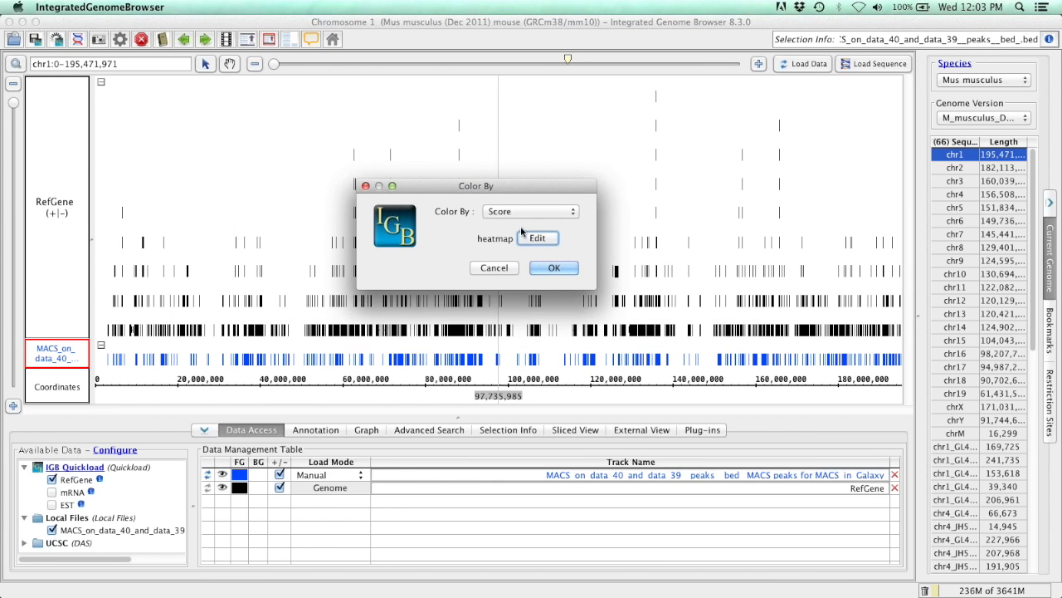
left_click(546, 269)
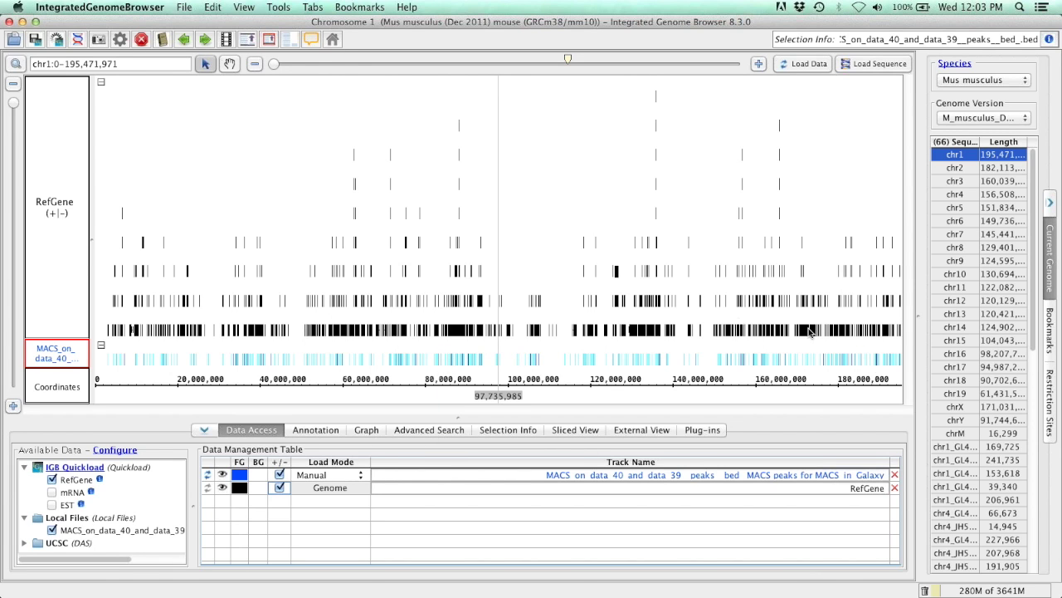
Step: Zoom into chr1 from about 106.67 to 106.95 Mb to examine the score-colored peaks near Bcl2, Kdsr, Vps4b and Serpinb5
mouse_move(885, 359)
left_click(534, 389)
left_click_drag(534, 388, 554, 388)
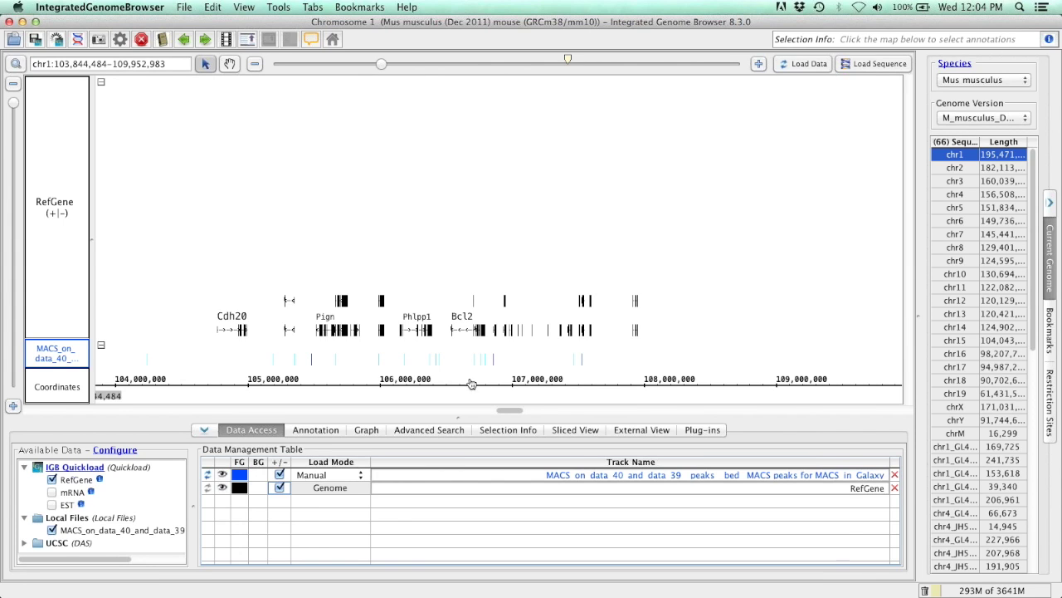
left_click_drag(469, 388, 517, 390)
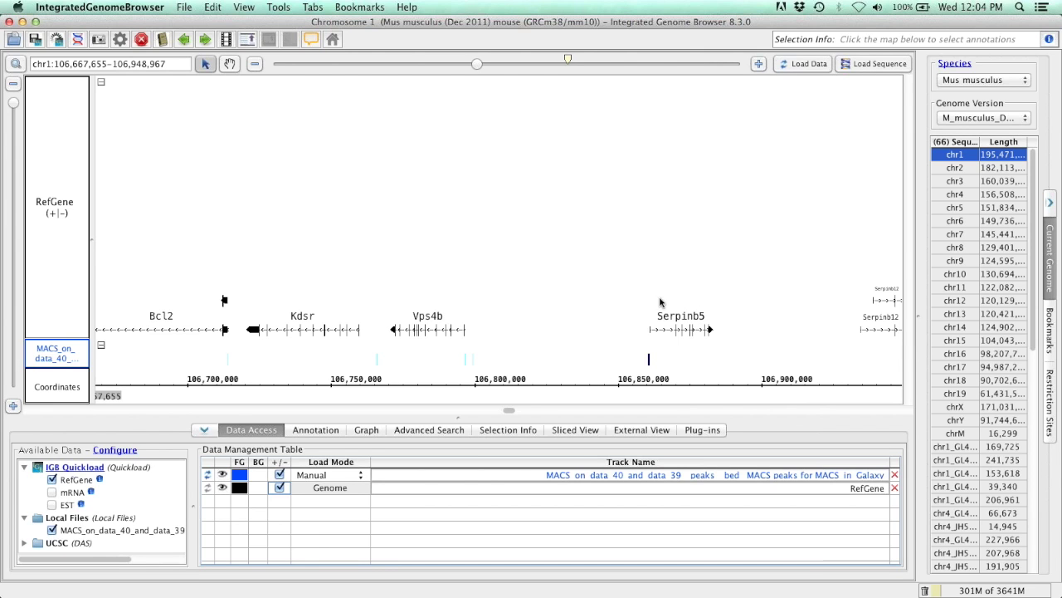
Step: Zoom into the Serpinb5 gene on chr1, about 106.860 to 106.884 Mb, to examine the dark MACS peak at its start
left_click_drag(639, 388, 726, 387)
left_click_drag(175, 387, 831, 385)
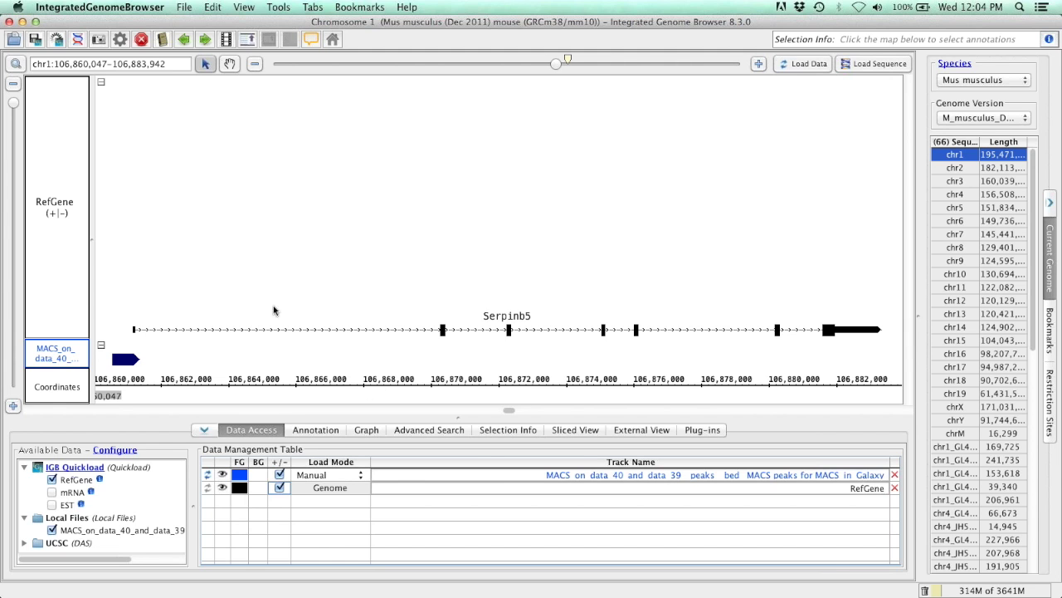
mouse_move(126, 365)
Step: Search NCBI for the Serpinb5 gene model and read through its Nucleotide record
left_click(546, 330)
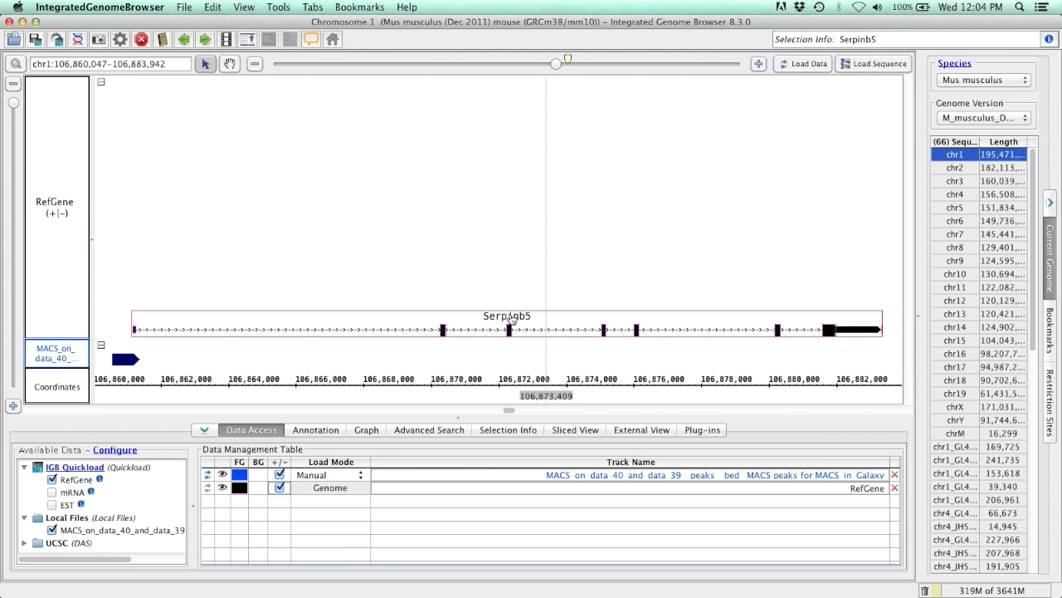
right_click(517, 322)
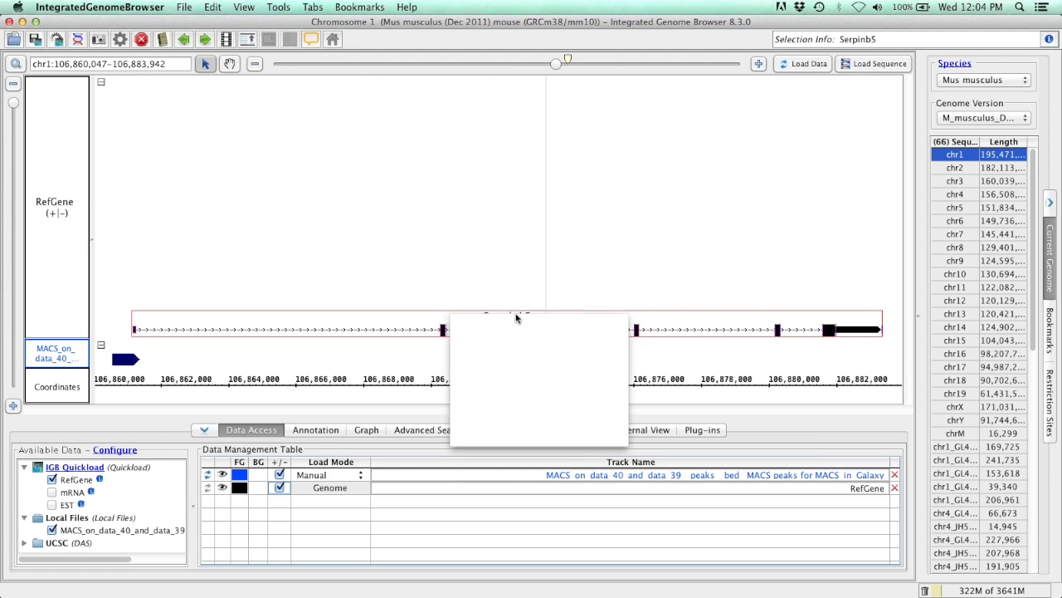
mouse_move(518, 325)
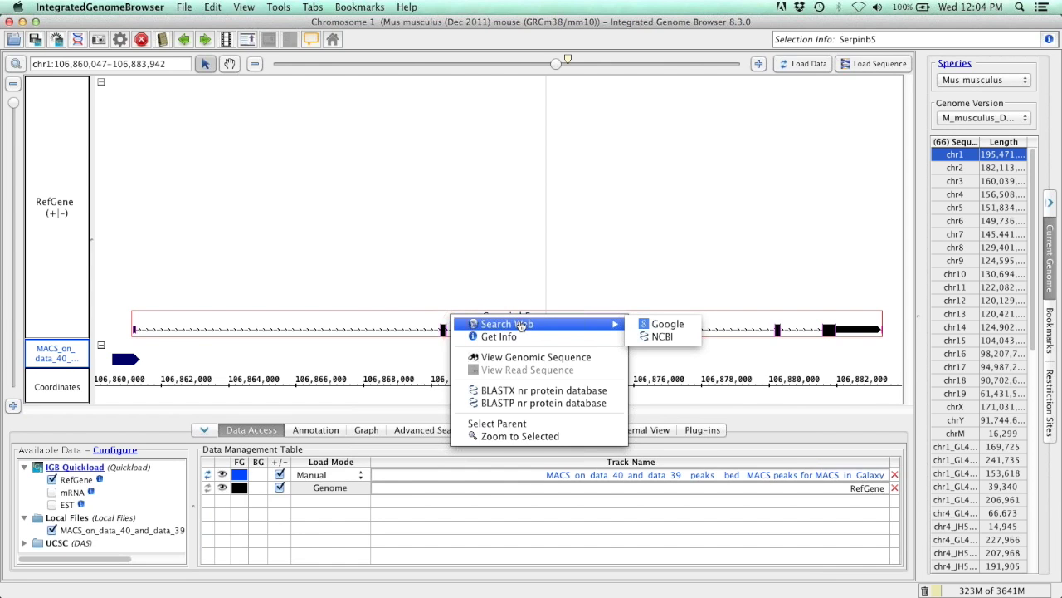
left_click(663, 336)
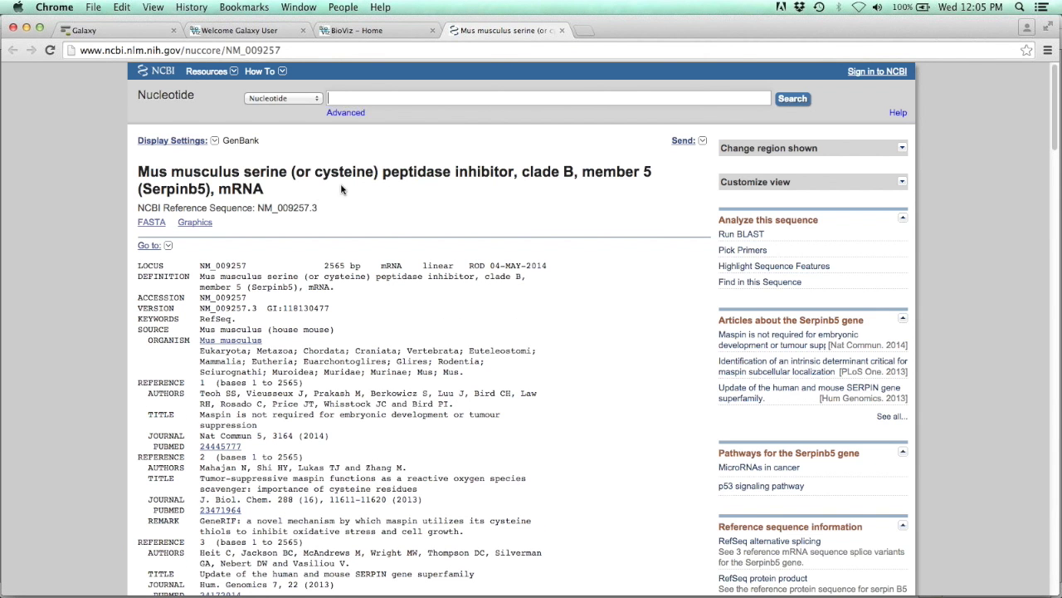
left_click_drag(143, 171, 532, 171)
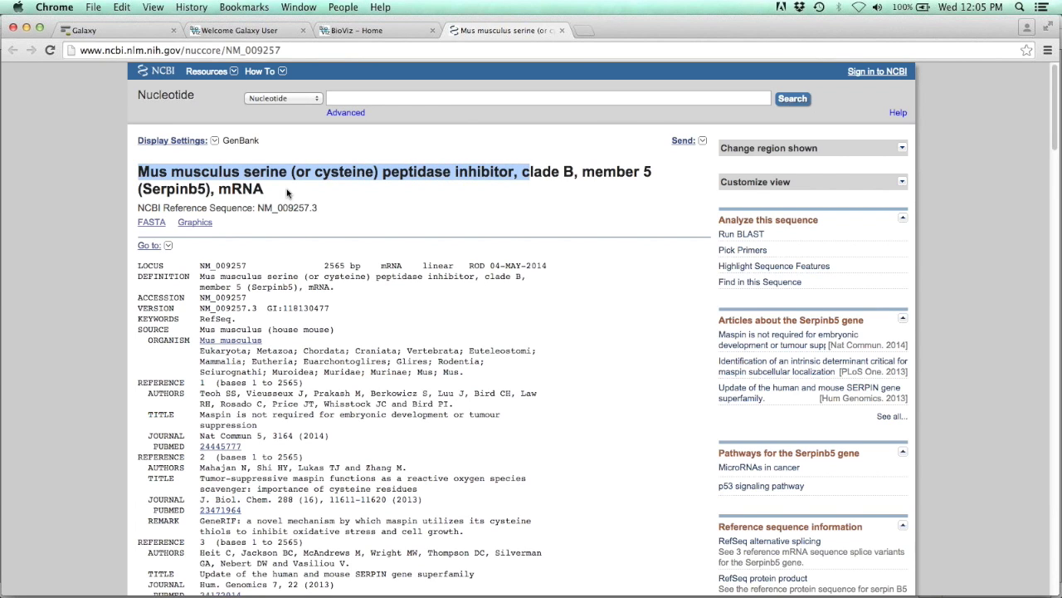
scroll(290, 196, "down", 5)
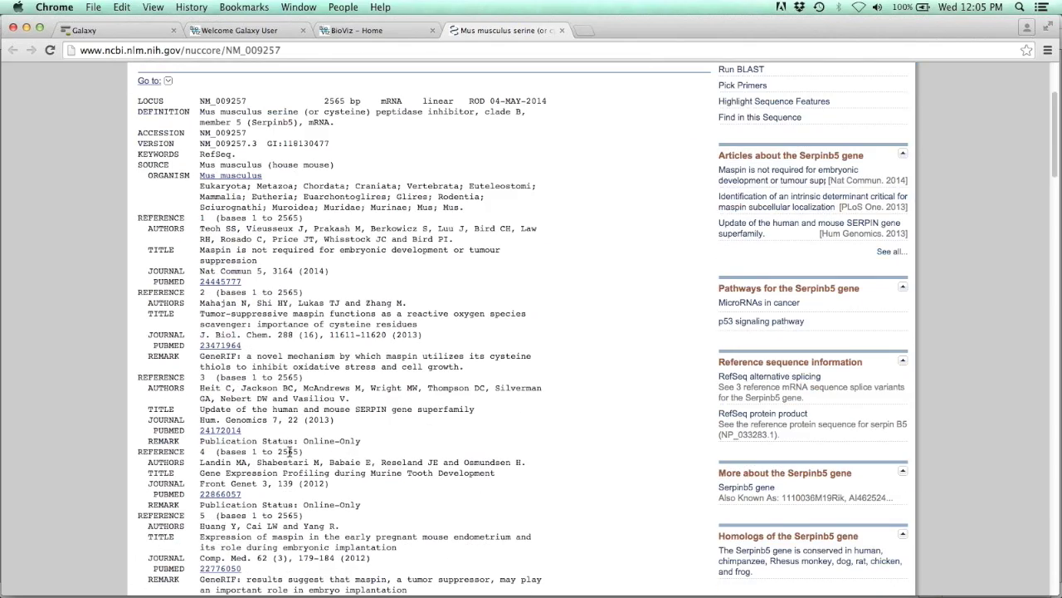
scroll(430, 353, "down", 10)
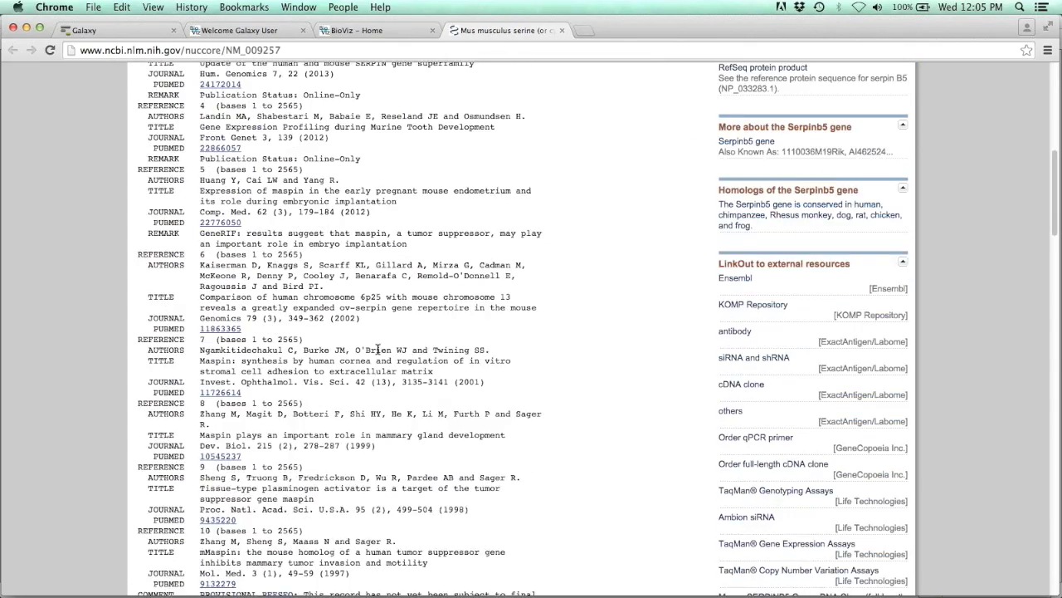
scroll(377, 349, "down", 14)
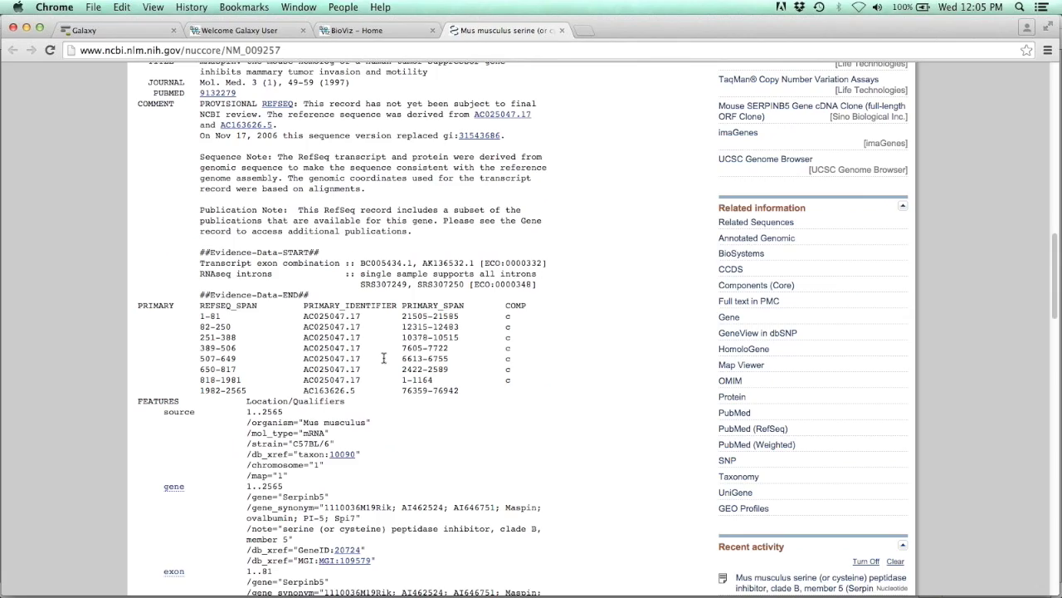
scroll(377, 343, "up", 20)
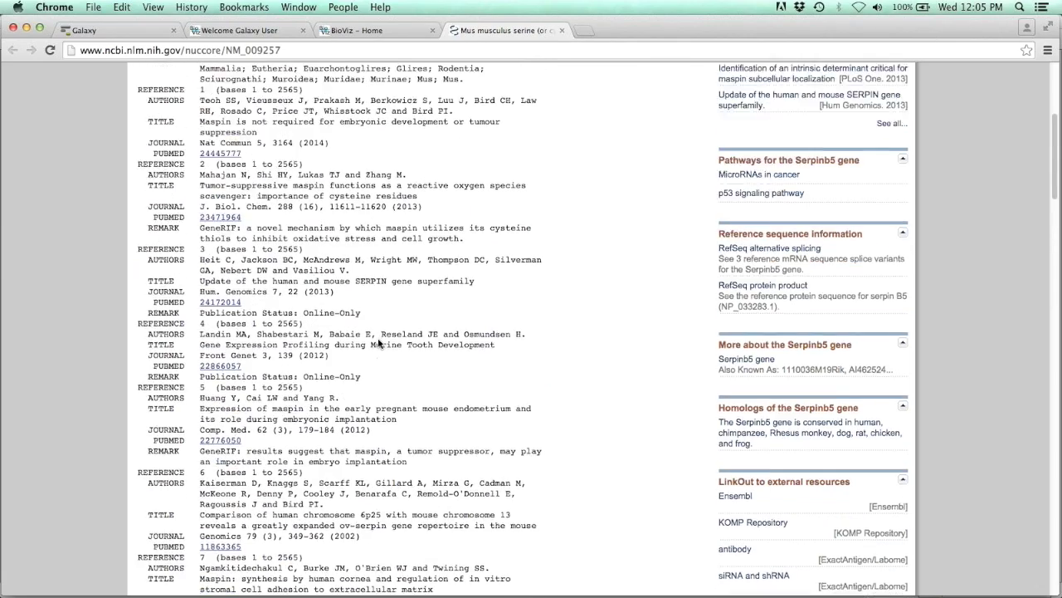
Step: Switch back to IGB and zoom into the MACS peak overlapping the start of Serpinb5, chr1:106,860,204-106,861,835
key("F3")
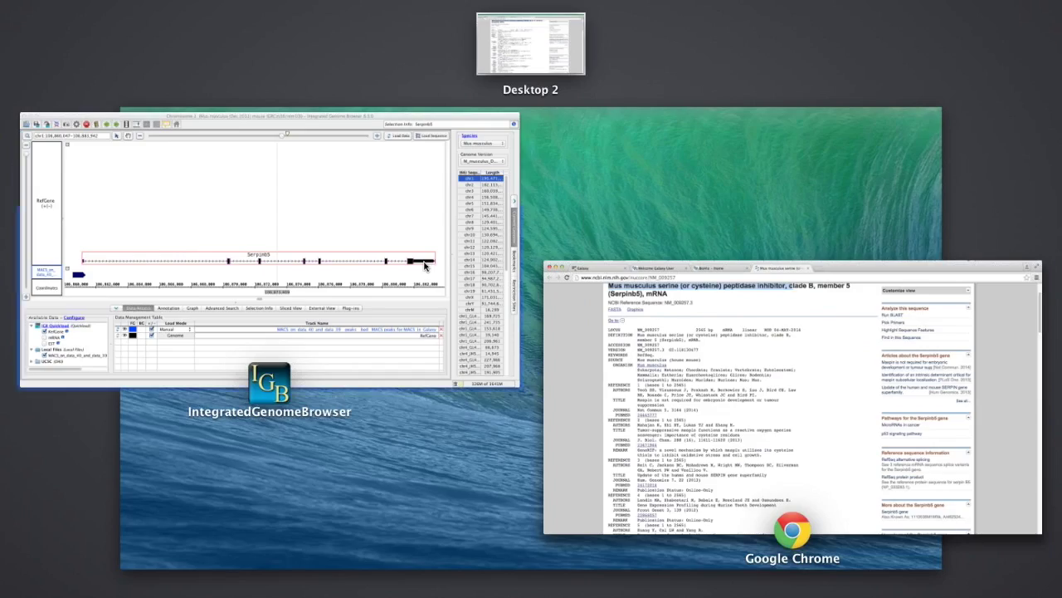
left_click(507, 332)
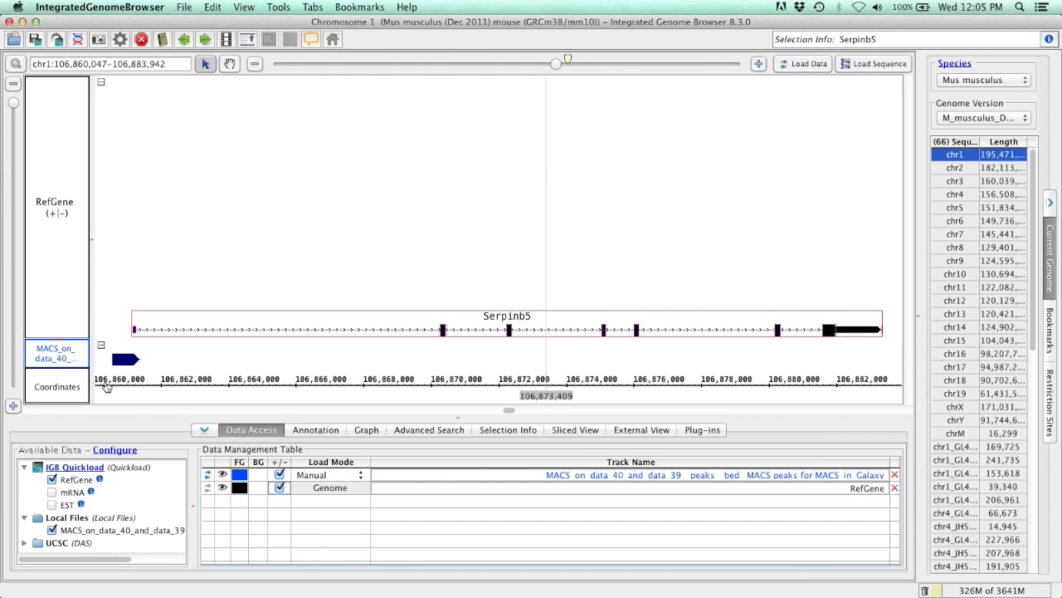
left_click_drag(103, 388, 158, 387)
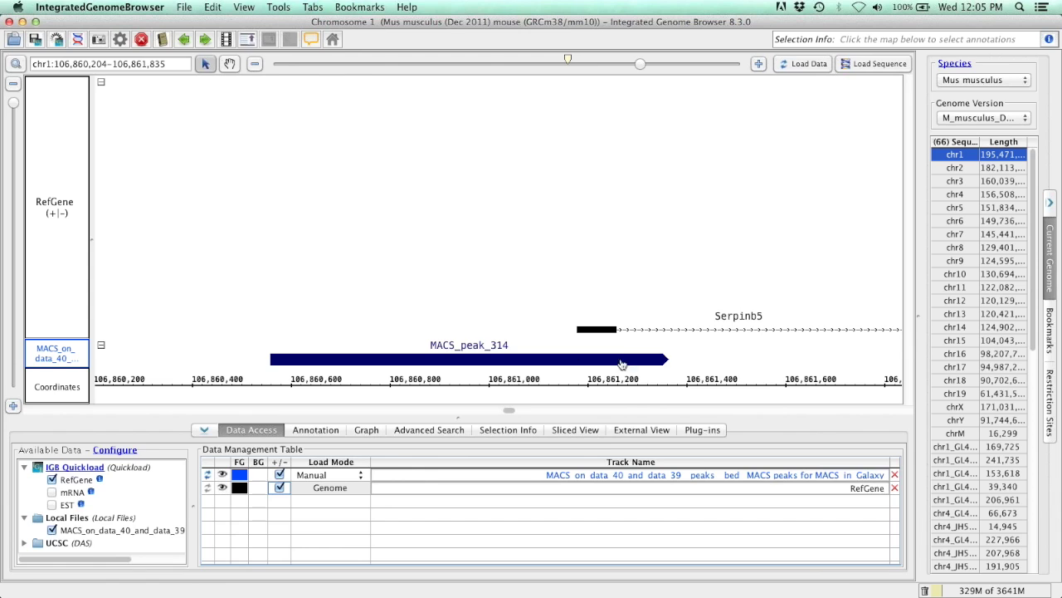
mouse_move(660, 321)
Step: Switch to Galaxy in Chrome and collapse dataset 61, the MACS peaks BED file, in the history
key("ctrl+Up")
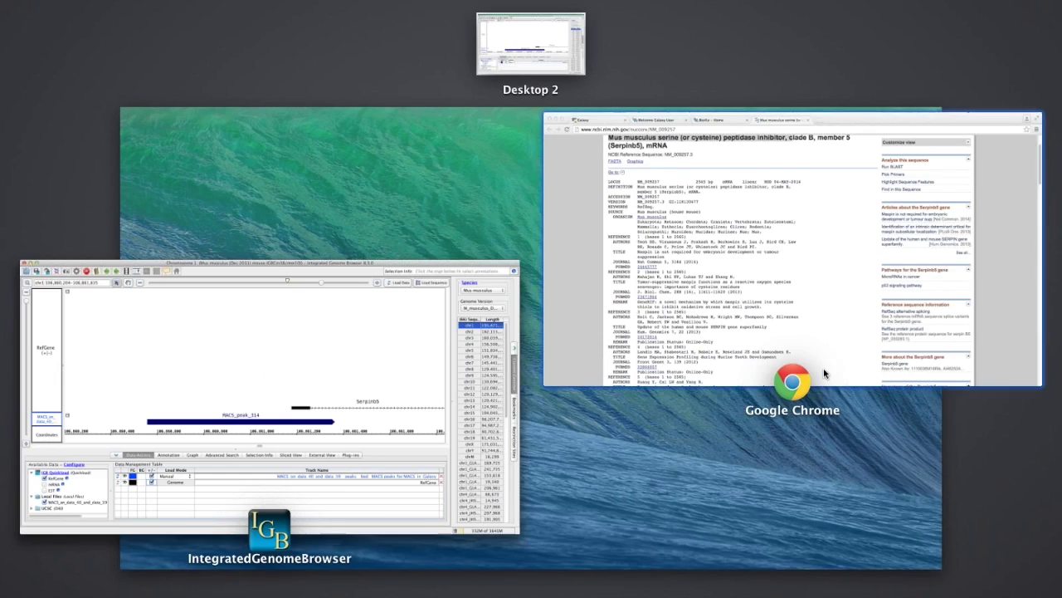
left_click(768, 302)
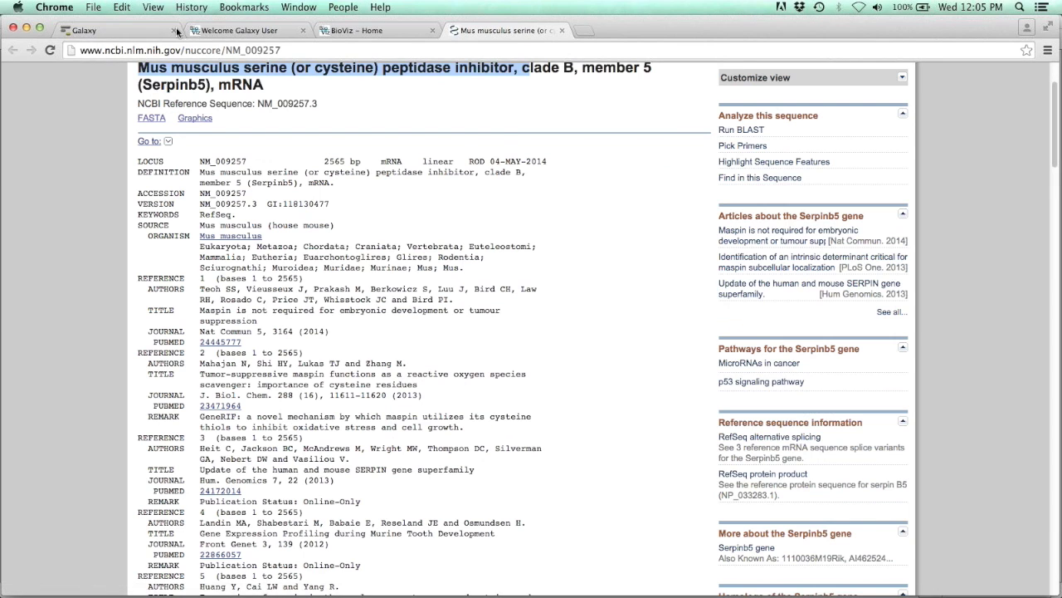
left_click(119, 32)
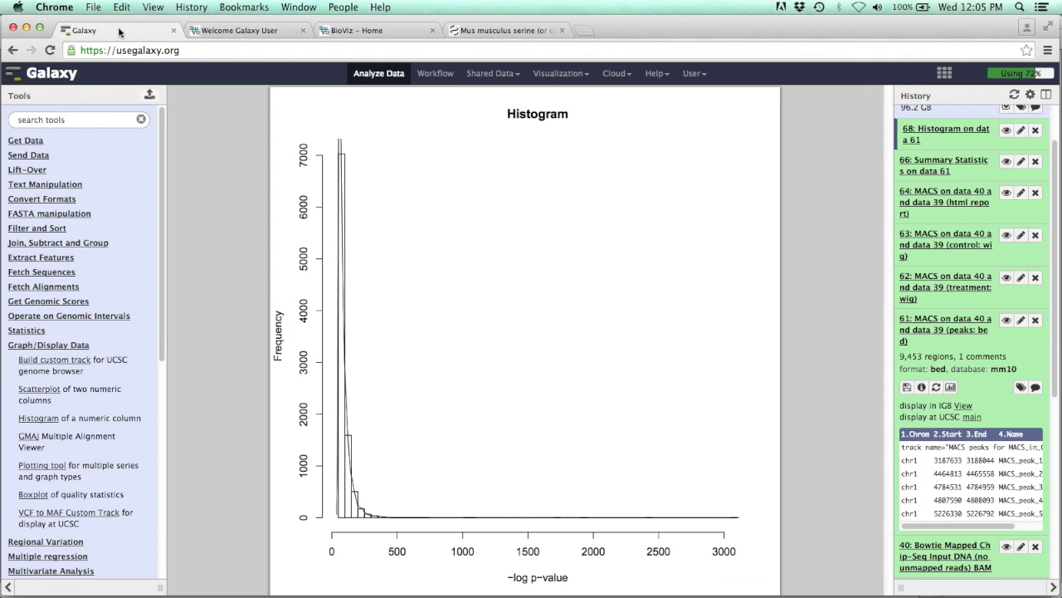
left_click(926, 326)
scroll(943, 329, "down", 1)
scroll(942, 330, "down", 1)
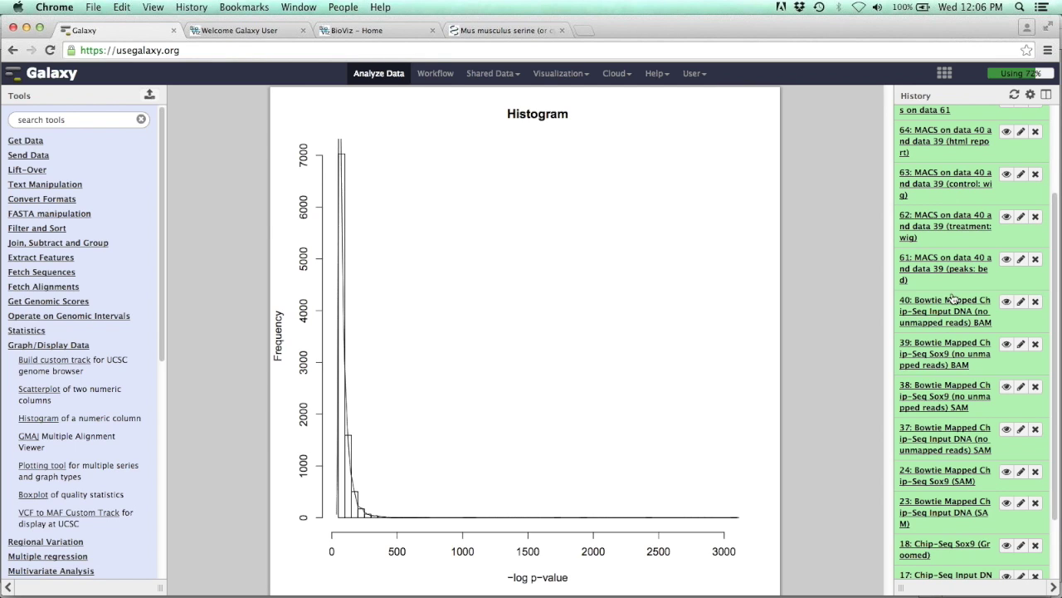
Step: Send dataset 39, the Bowtie Mapped Chip-Seq Sox9 (no unmapped reads) BAM, from Galaxy to IGB and dismiss the data-loading notice
left_click(946, 357)
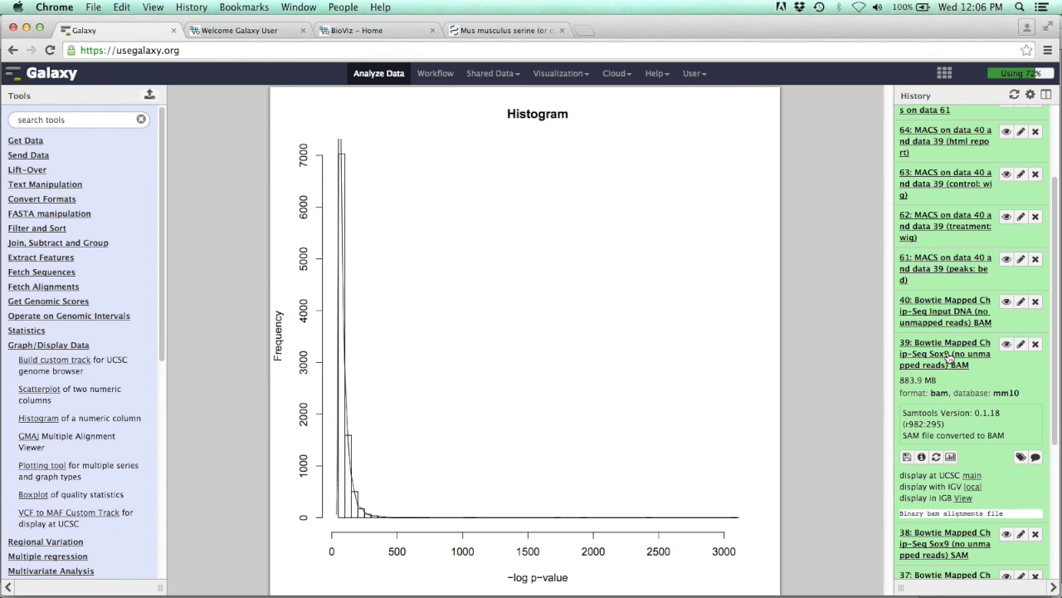
left_click_drag(920, 496, 963, 501)
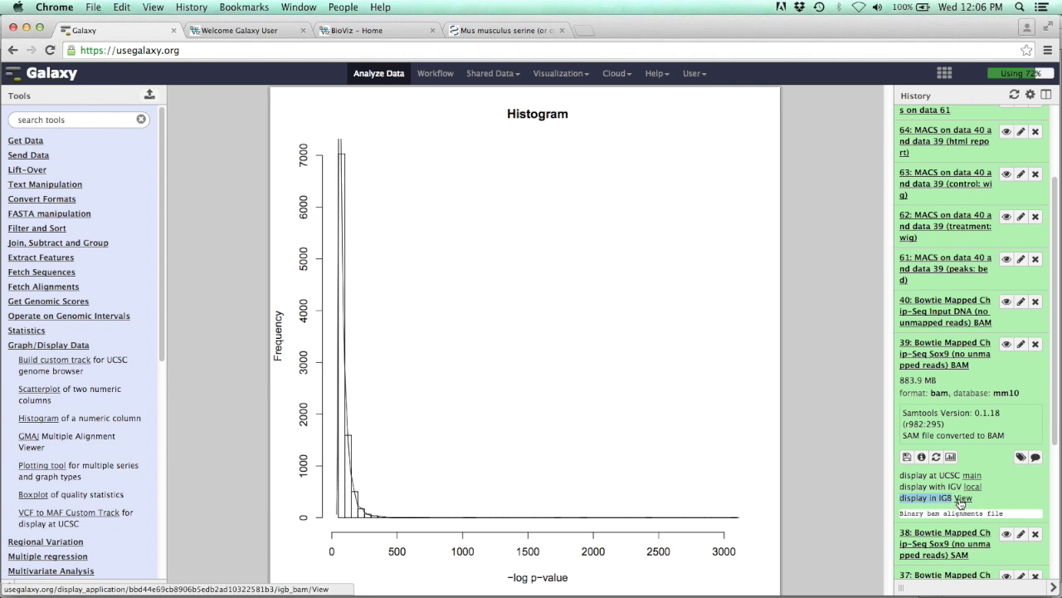
left_click(960, 500)
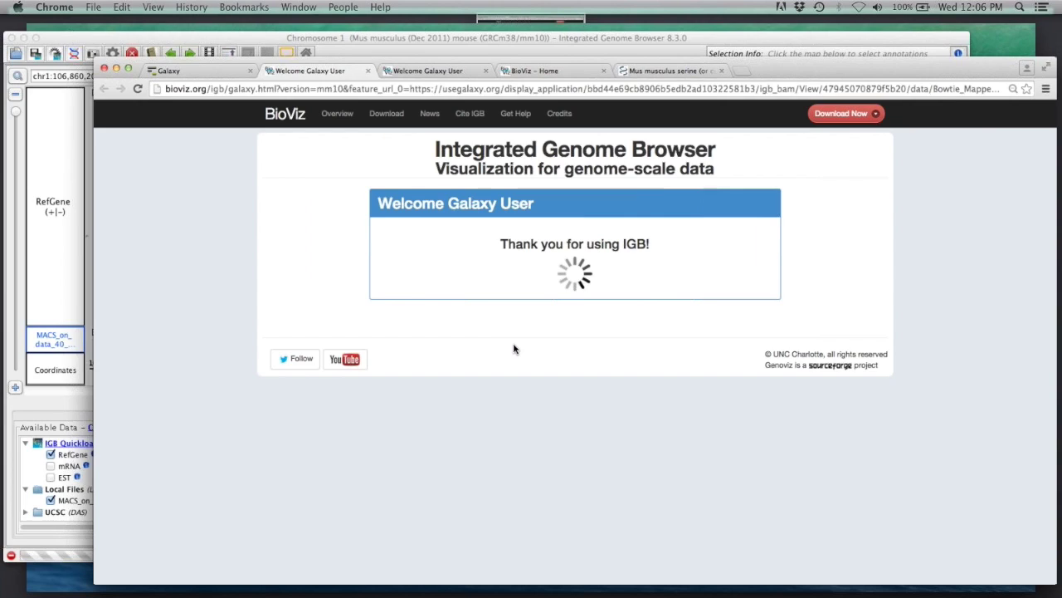
left_click(380, 244)
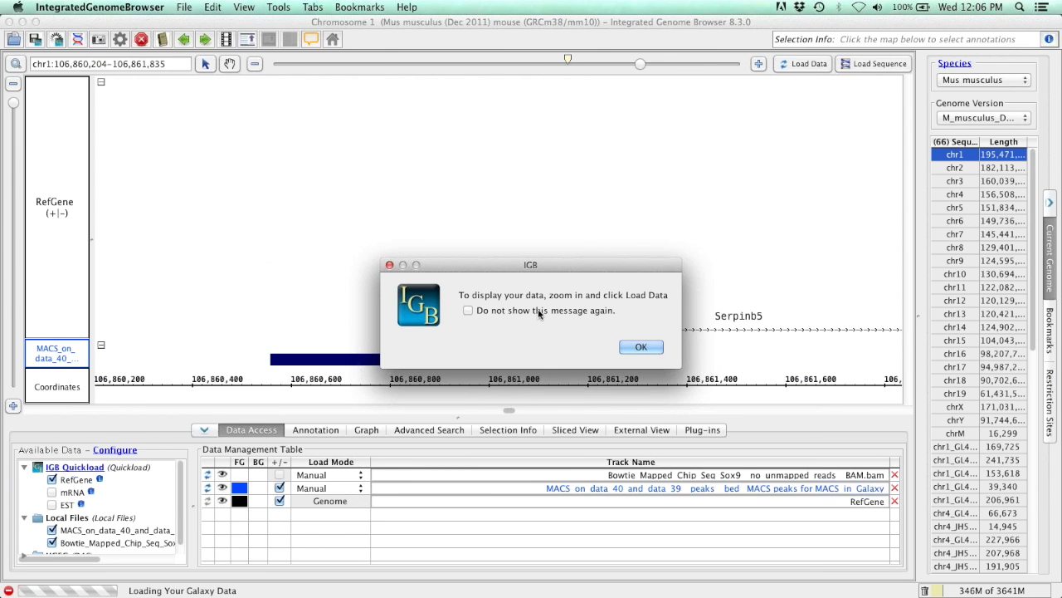
left_click(641, 347)
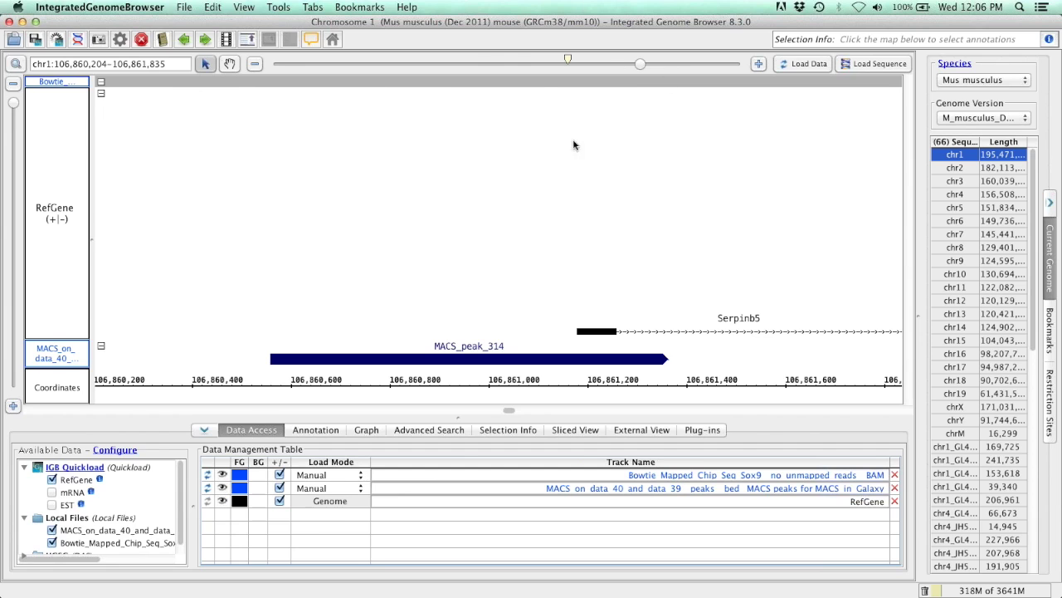
Step: Load the Sox9 read alignments and the reference sequence for the displayed peak region
left_click(807, 67)
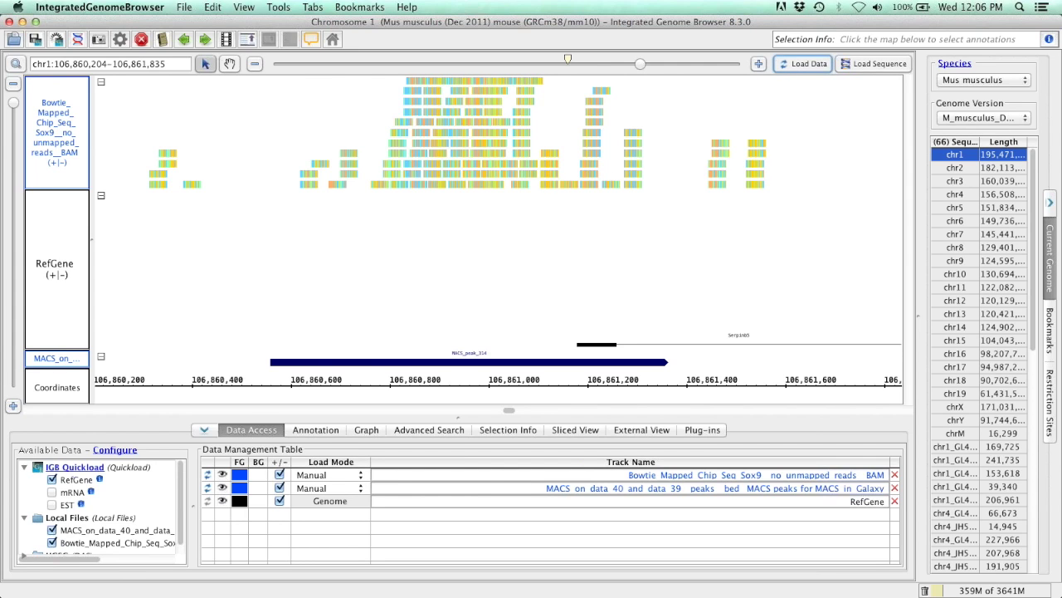
left_click(865, 65)
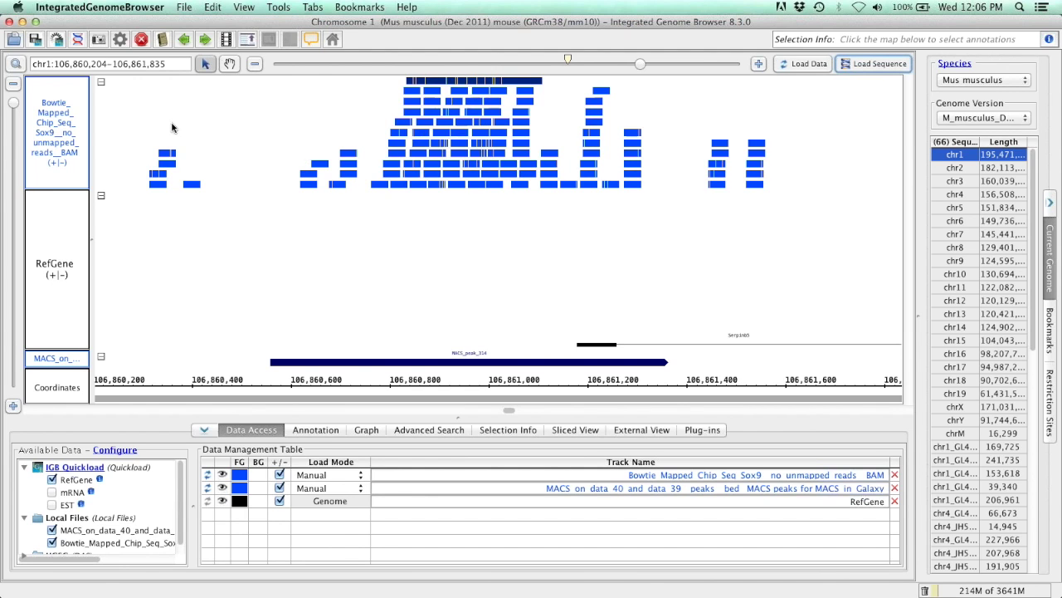
Step: Optimize the stack height of the Sox9 BAM track and split its reads into separate plus and minus strand tracks
left_click(43, 152)
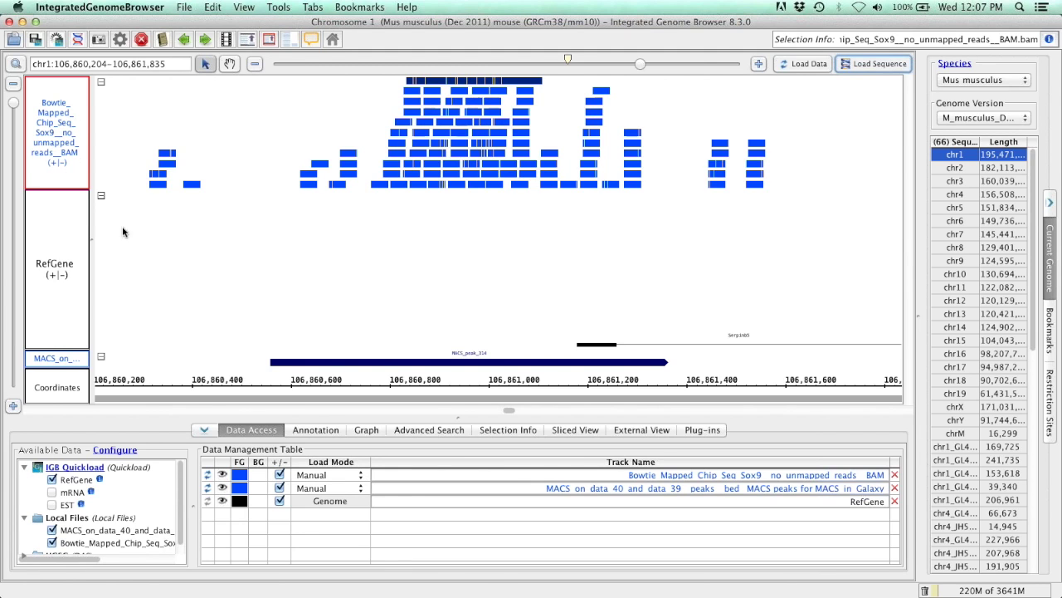
left_click(314, 432)
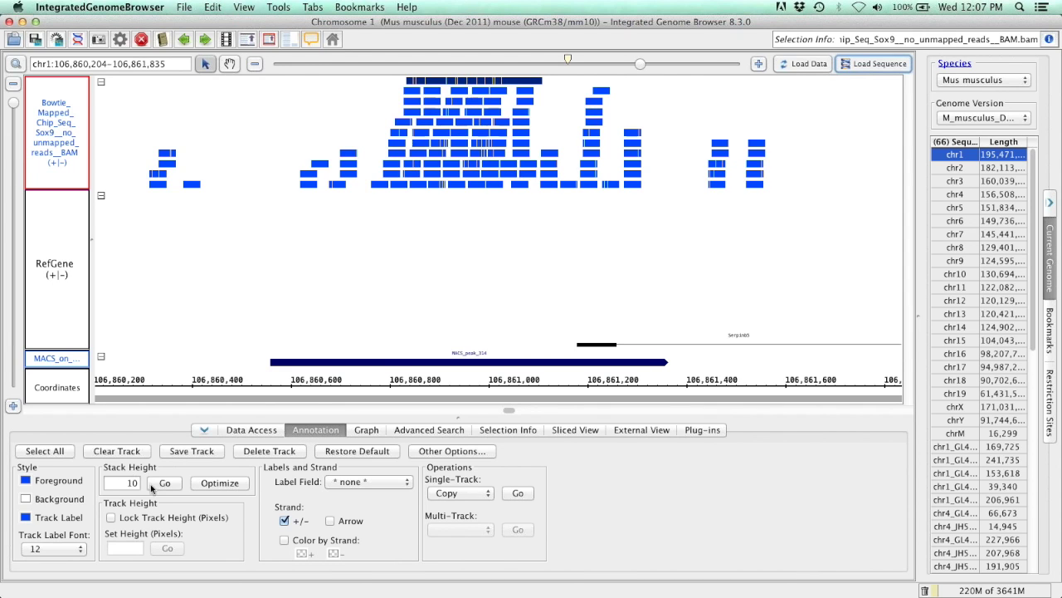
type("10")
left_click(216, 483)
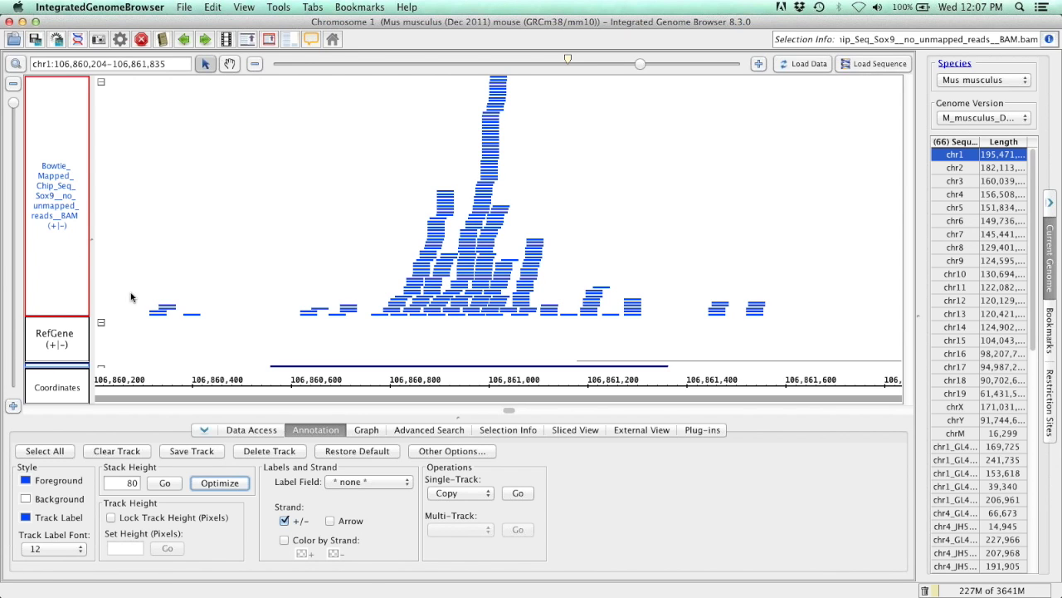
left_click(284, 521)
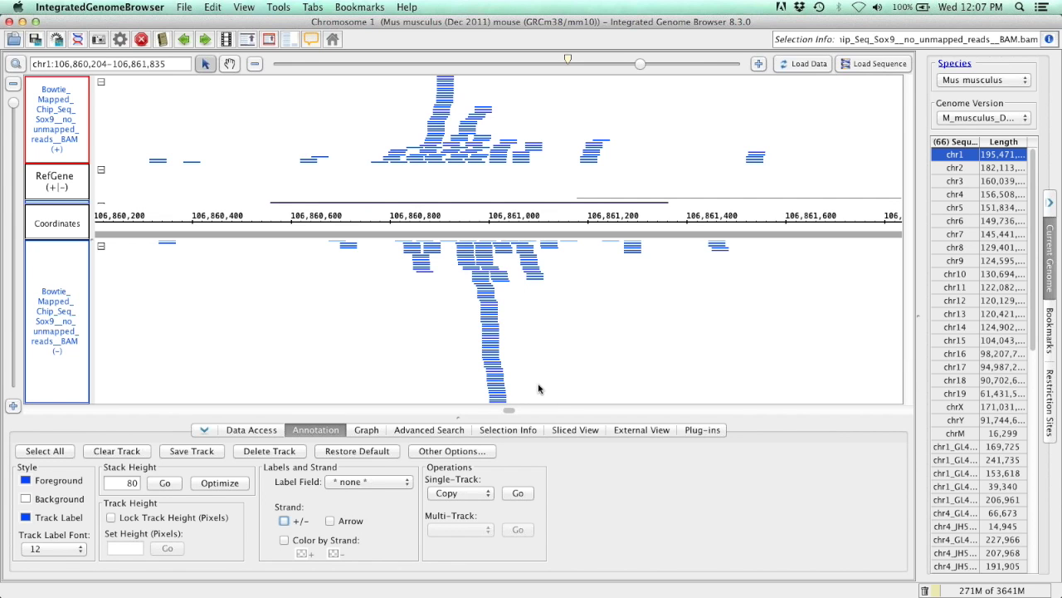
Step: Create a Depth Graph (All) from the plus-strand Sox9 reads track
left_click(487, 495)
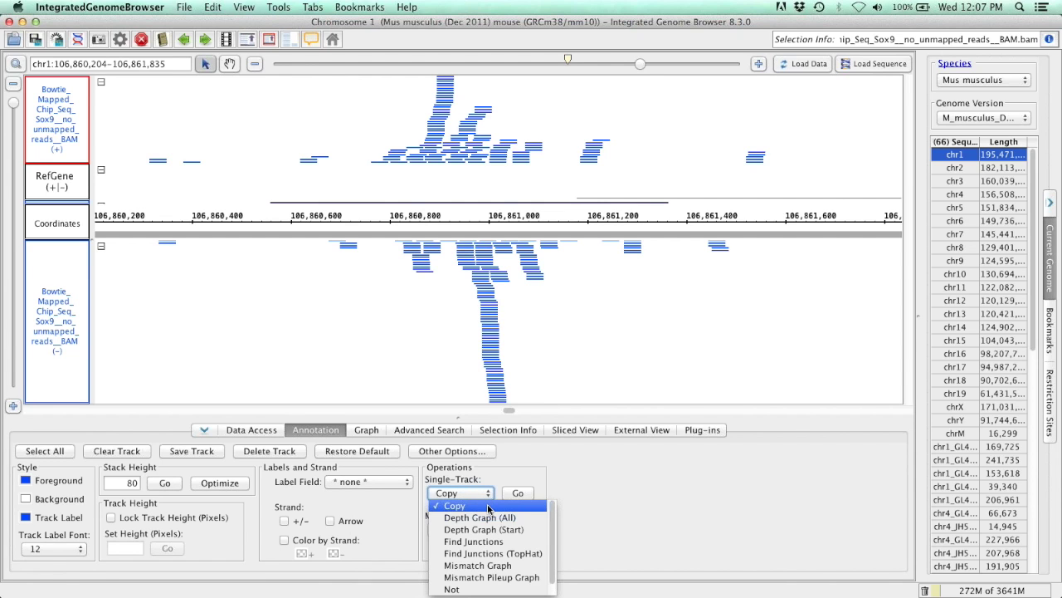
left_click(490, 517)
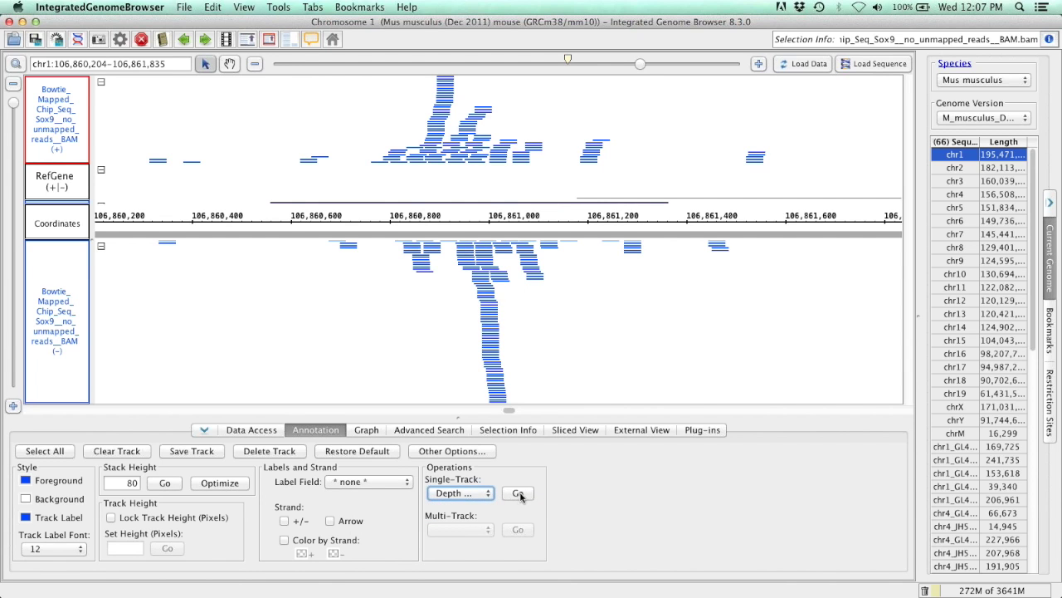
left_click(519, 494)
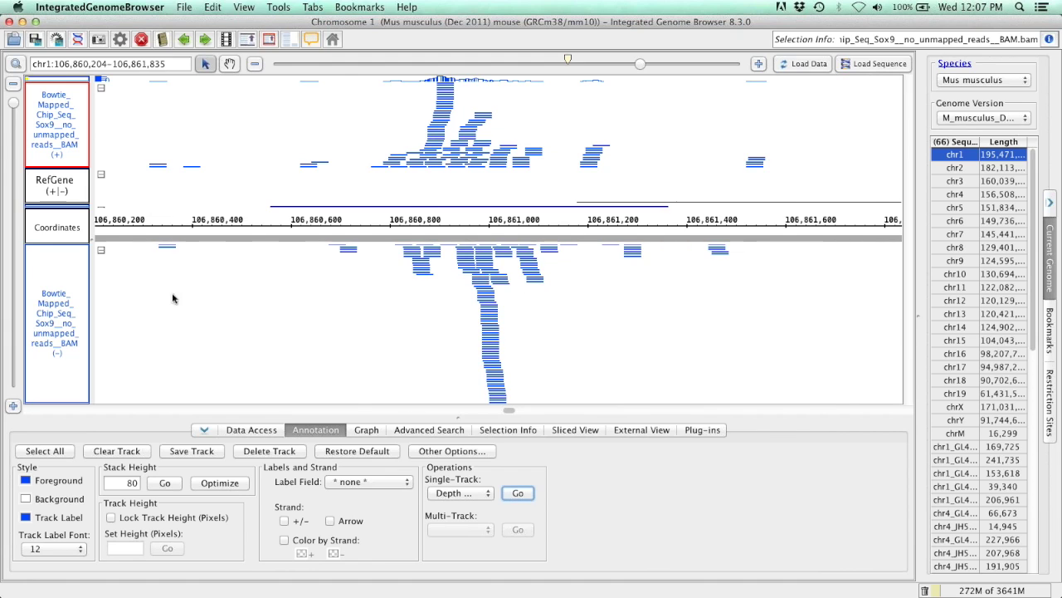
Step: Create a Depth Graph (All) from the minus-strand Sox9 reads track
left_click(68, 323)
left_click(471, 493)
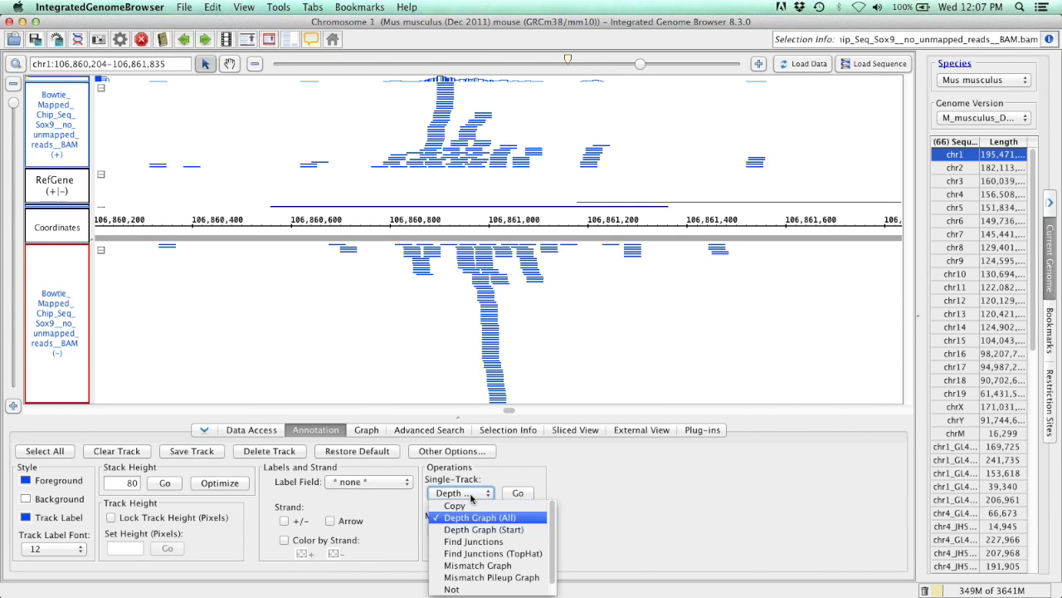
left_click(470, 518)
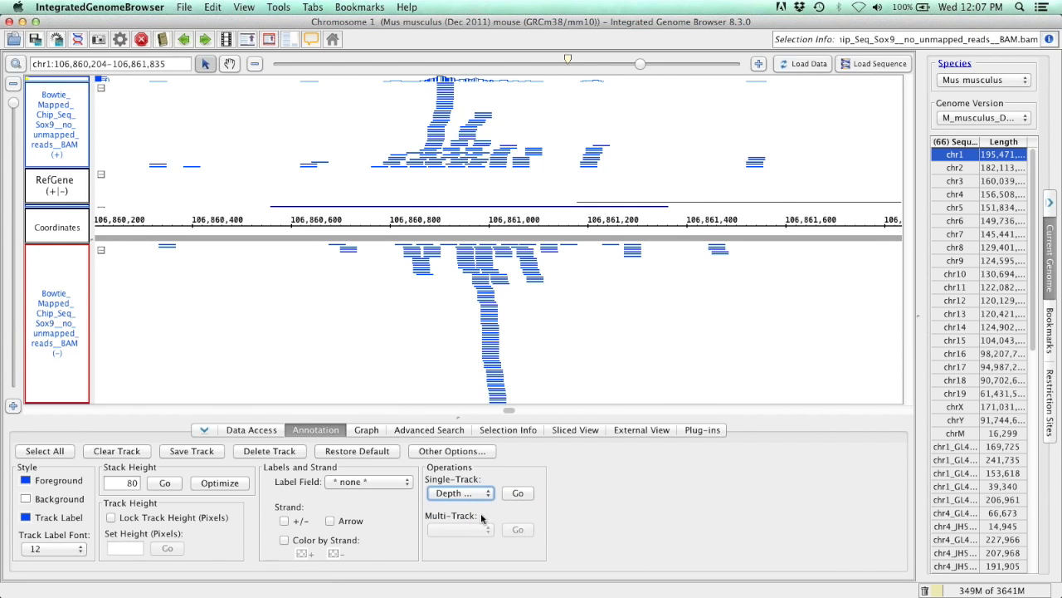
left_click(518, 493)
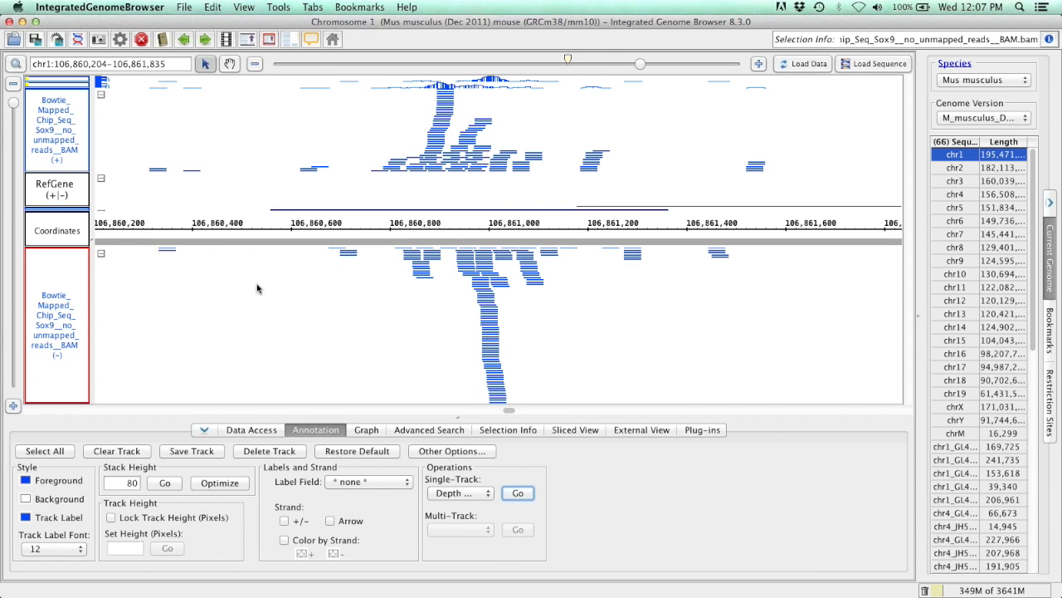
Step: Hide the plus- and minus-strand Sox9 read tracks and optimize the stack height of the RefGene track
right_click(47, 283)
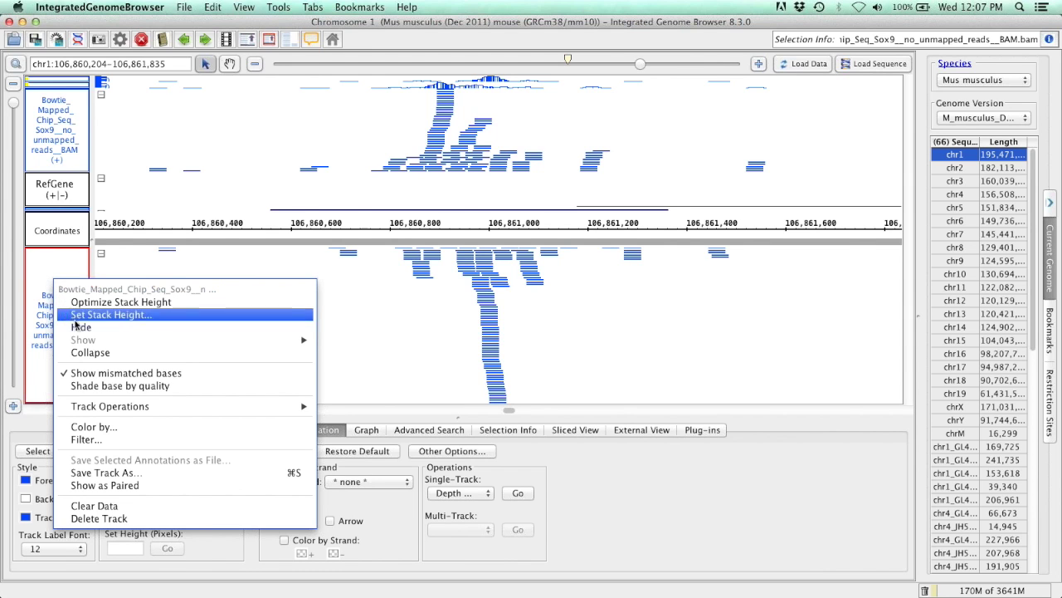
left_click(87, 328)
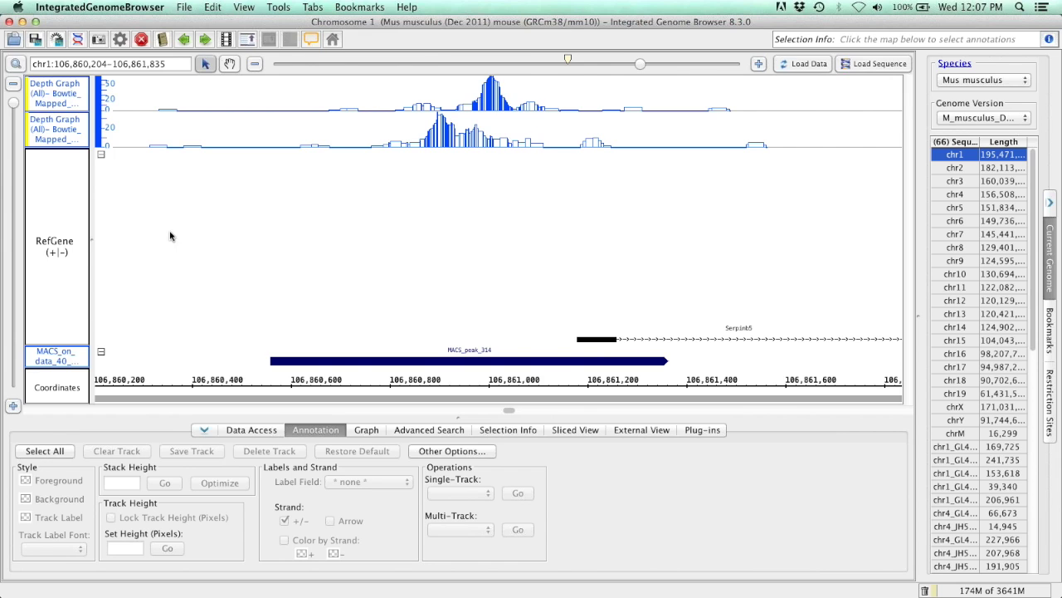
left_click(71, 246)
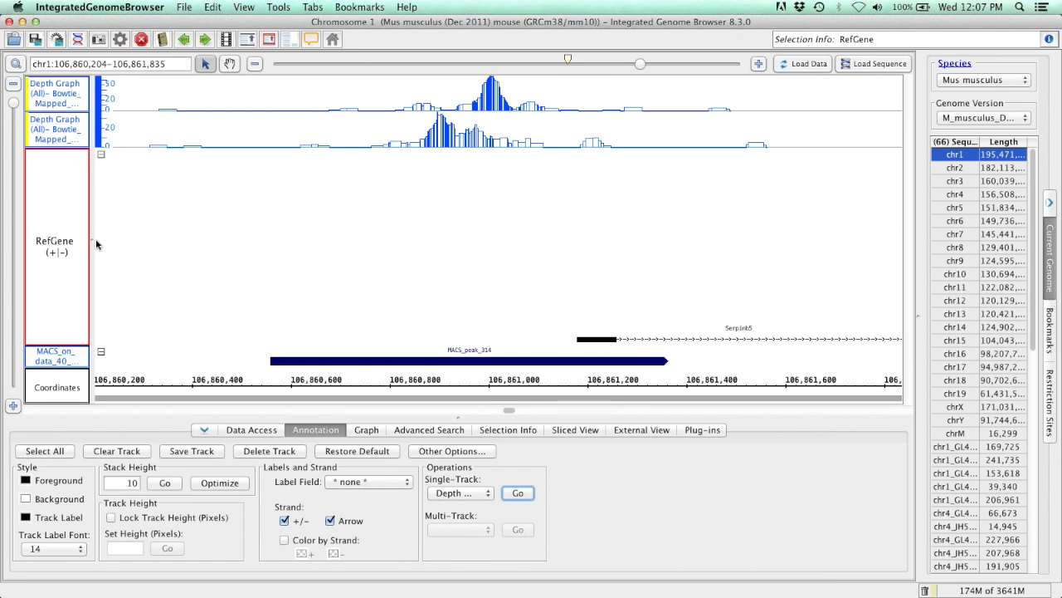
left_click(208, 487)
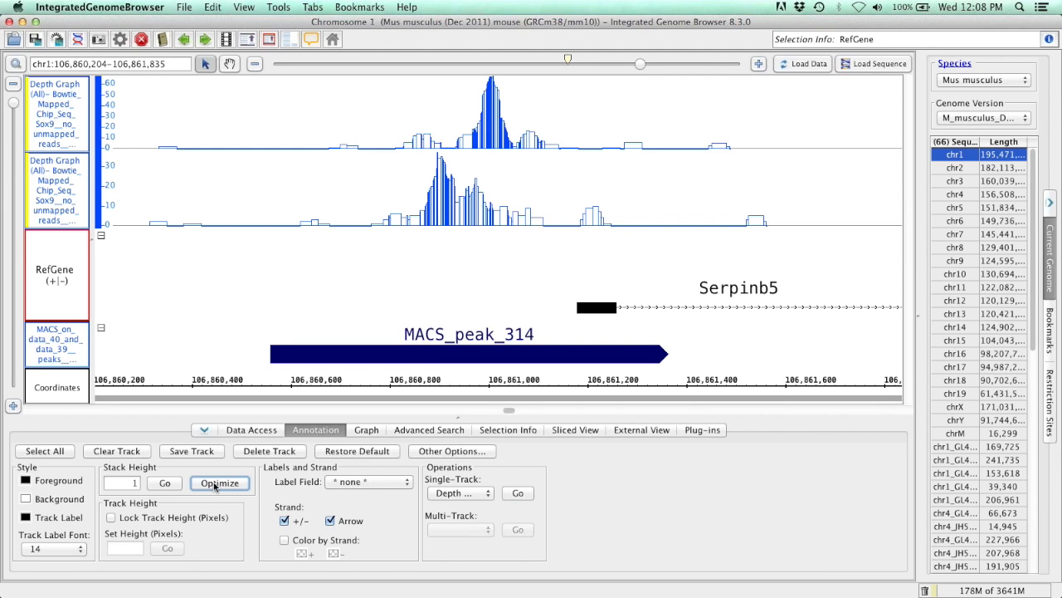
Step: Set the foreground color of the plus-strand Sox9 depth graph to red
left_click(60, 182)
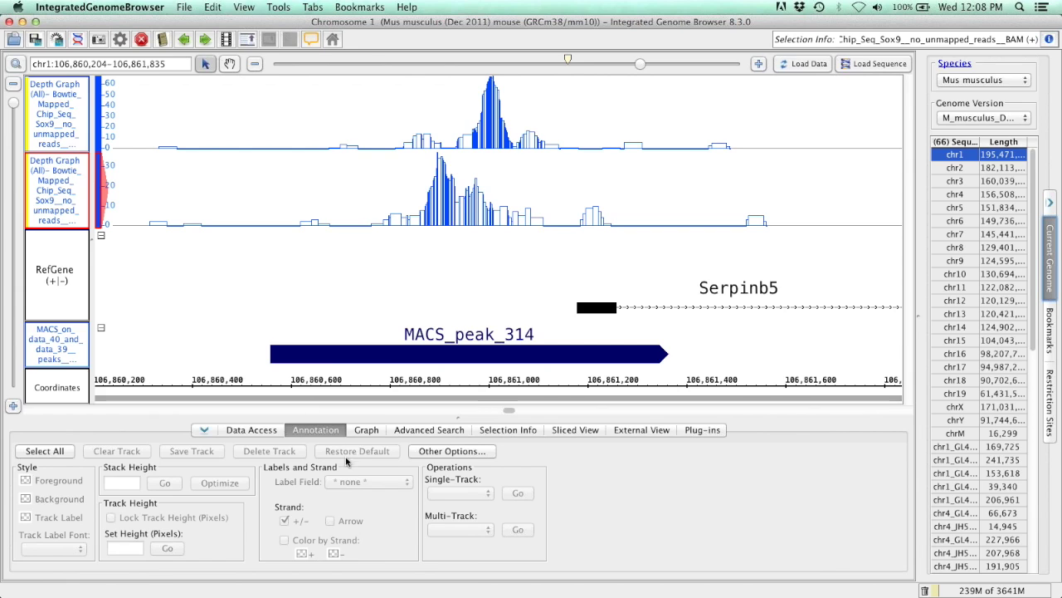
left_click(363, 430)
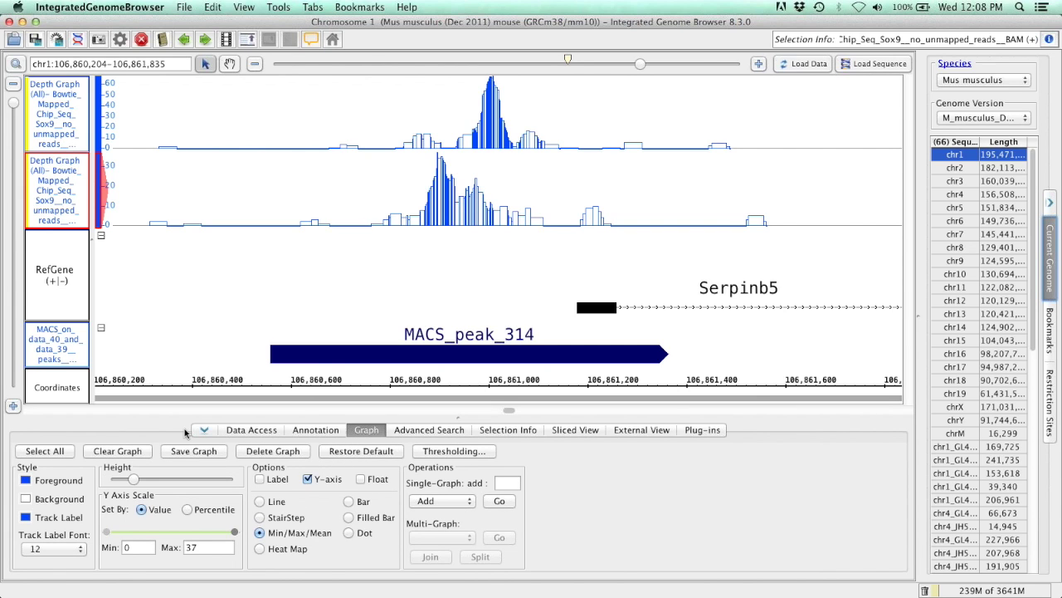
left_click(24, 479)
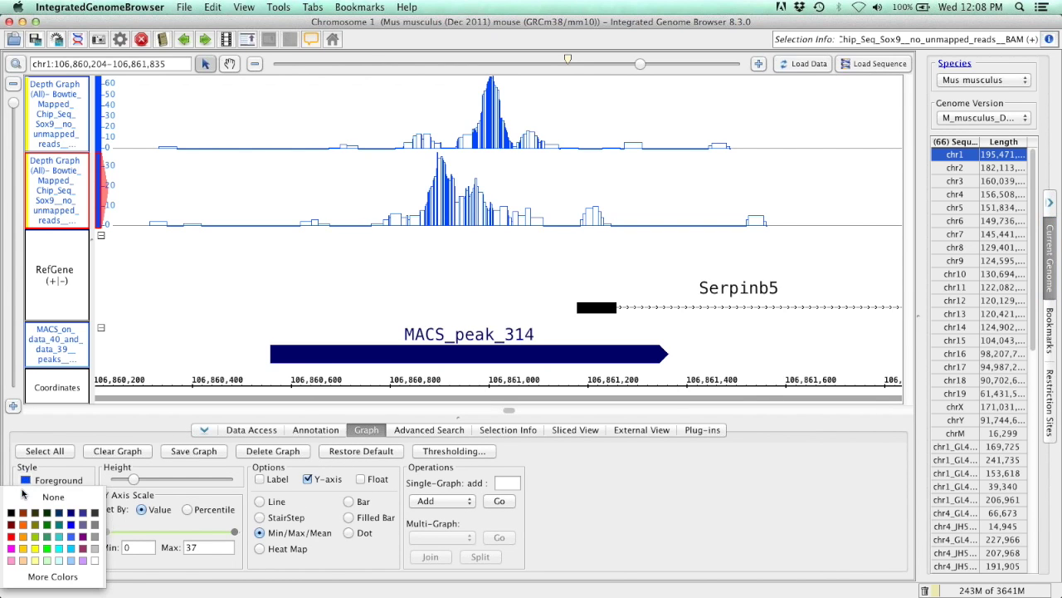
left_click(10, 537)
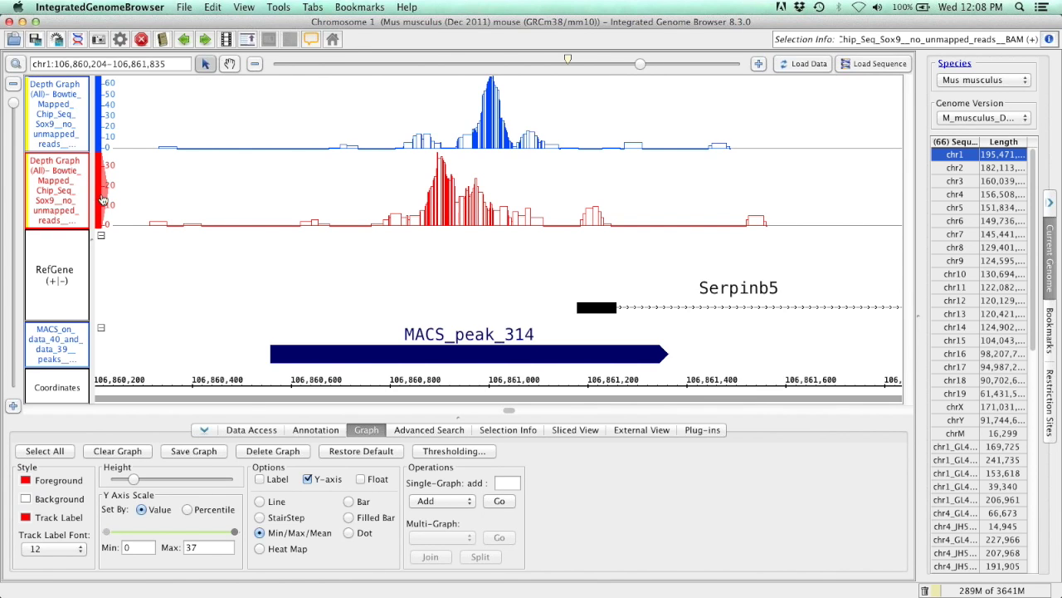
Step: Change the graph style of both the plus- and minus-strand Sox9 depth graphs to StairStep
left_click(261, 502)
left_click(349, 502)
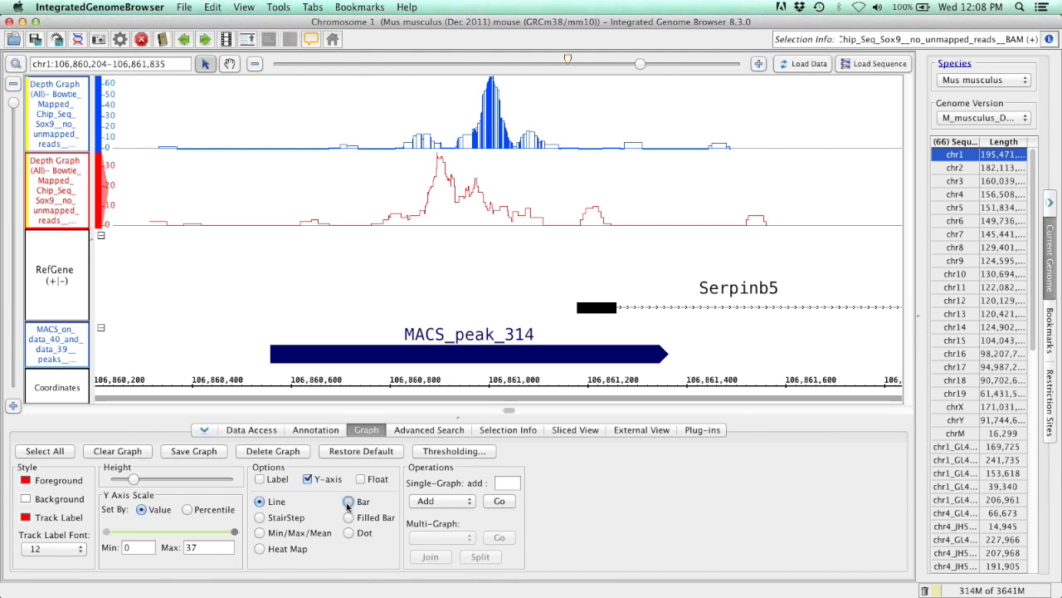
left_click(260, 517)
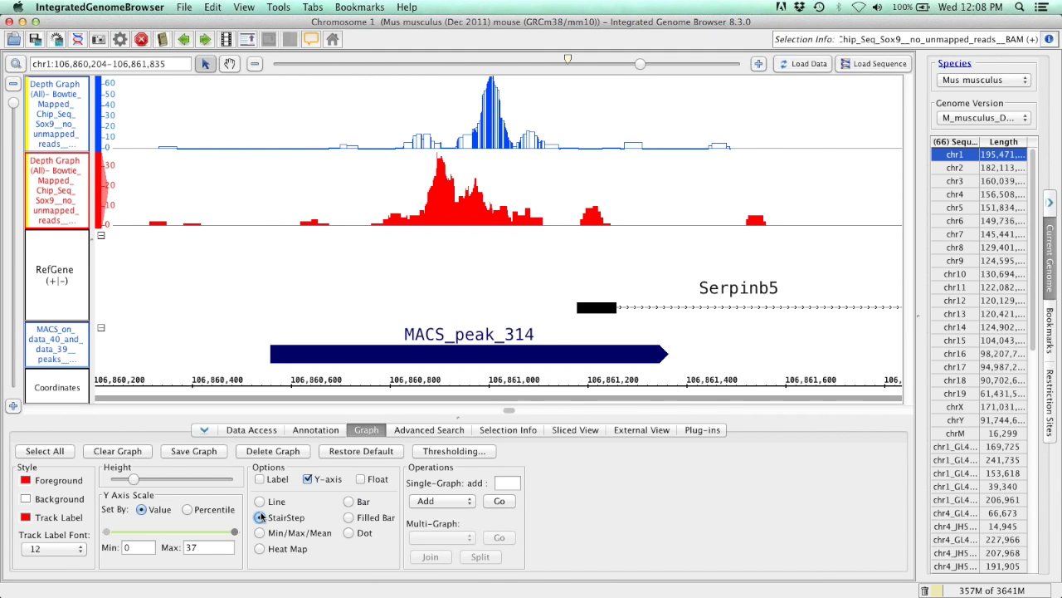
left_click(46, 131)
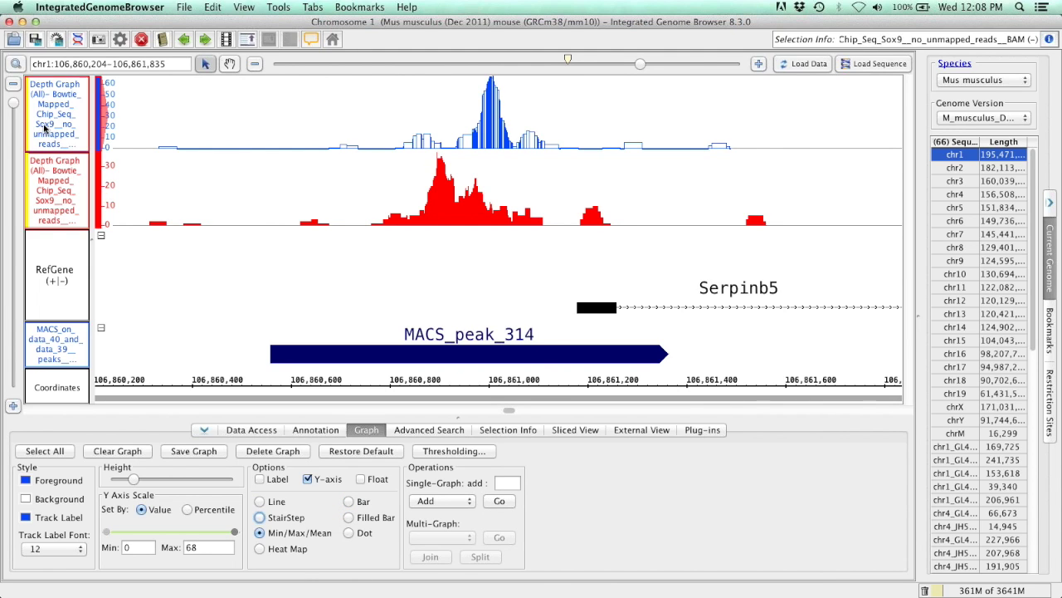
left_click(261, 518)
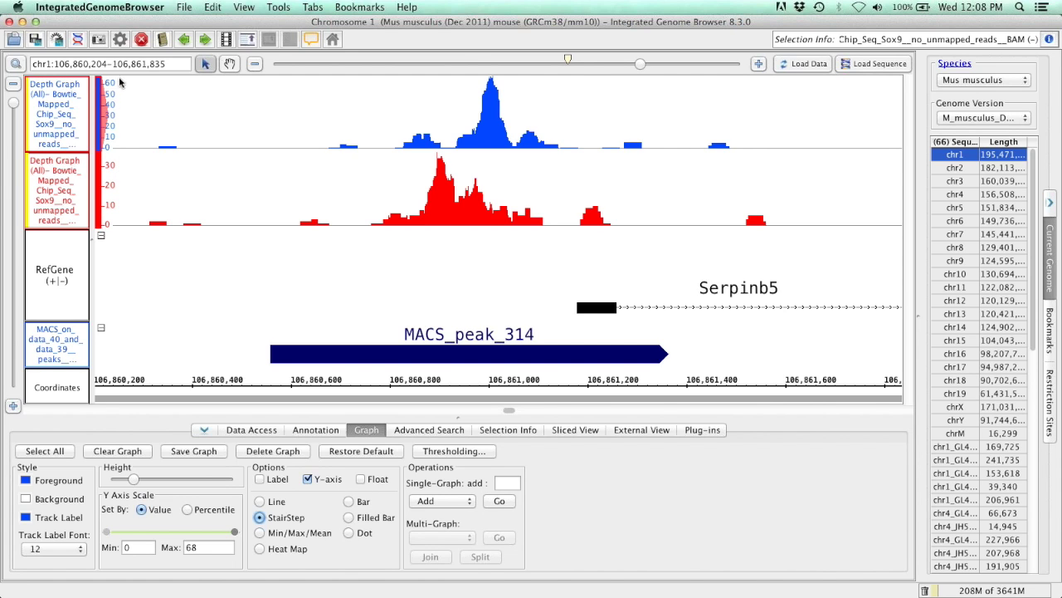
Step: Give both Sox9 depth graphs the same Y-axis scale with a maximum value of 68
mouse_move(120, 86)
left_click(52, 184)
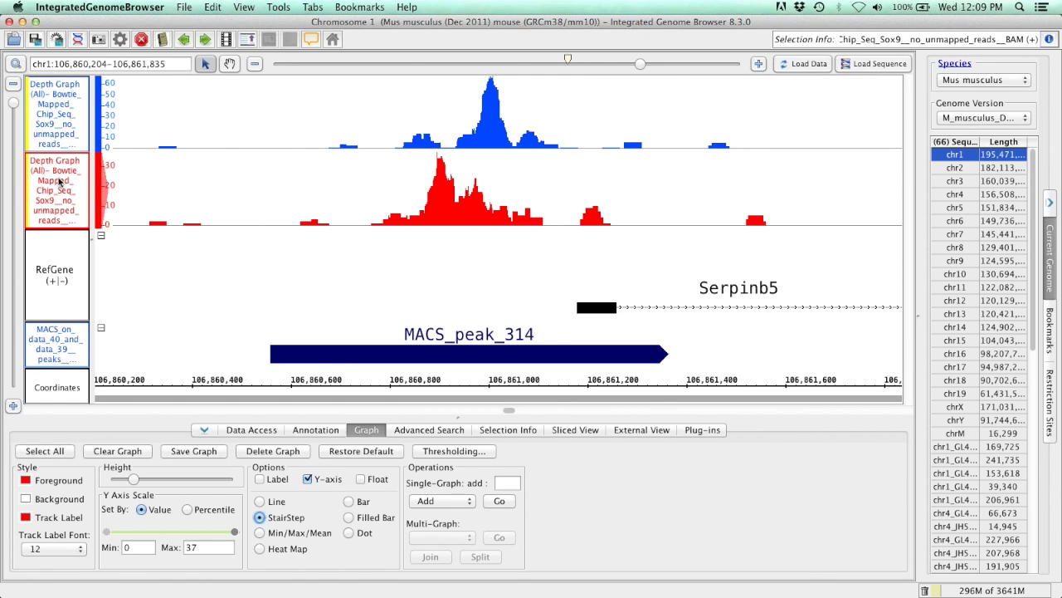
left_click(62, 125, "shift")
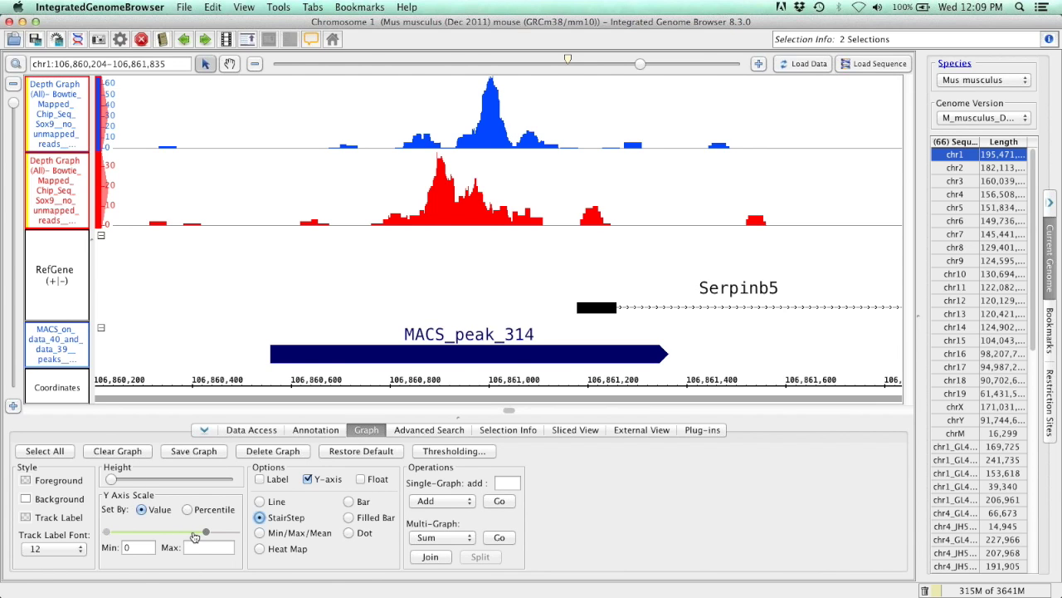
left_click_drag(205, 535, 239, 540)
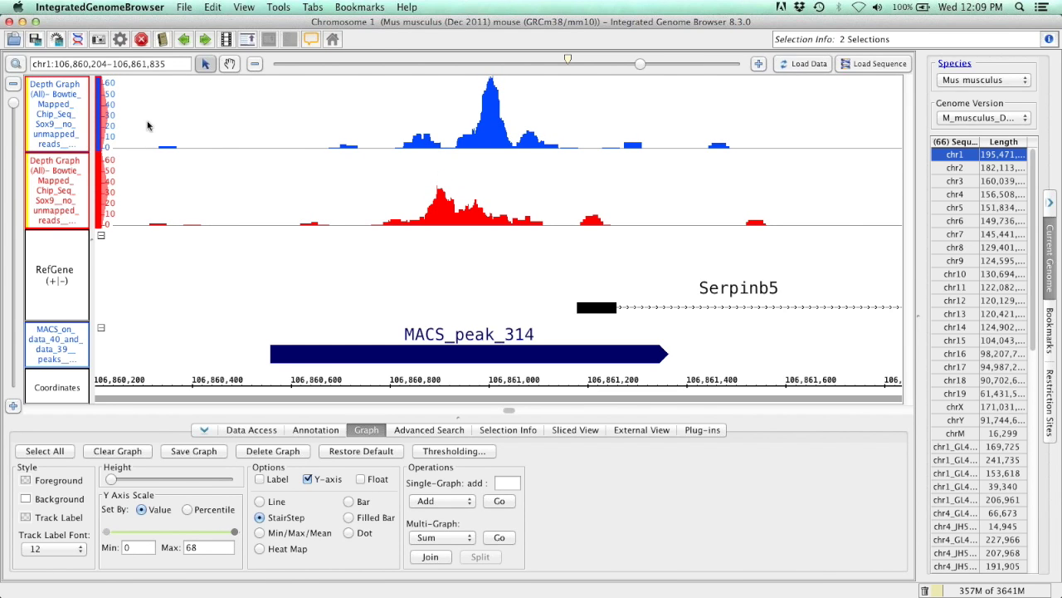
Step: Join the two Sox9 strand depth graphs into one track and collapse it so they overlap
mouse_move(166, 163)
left_click(429, 557)
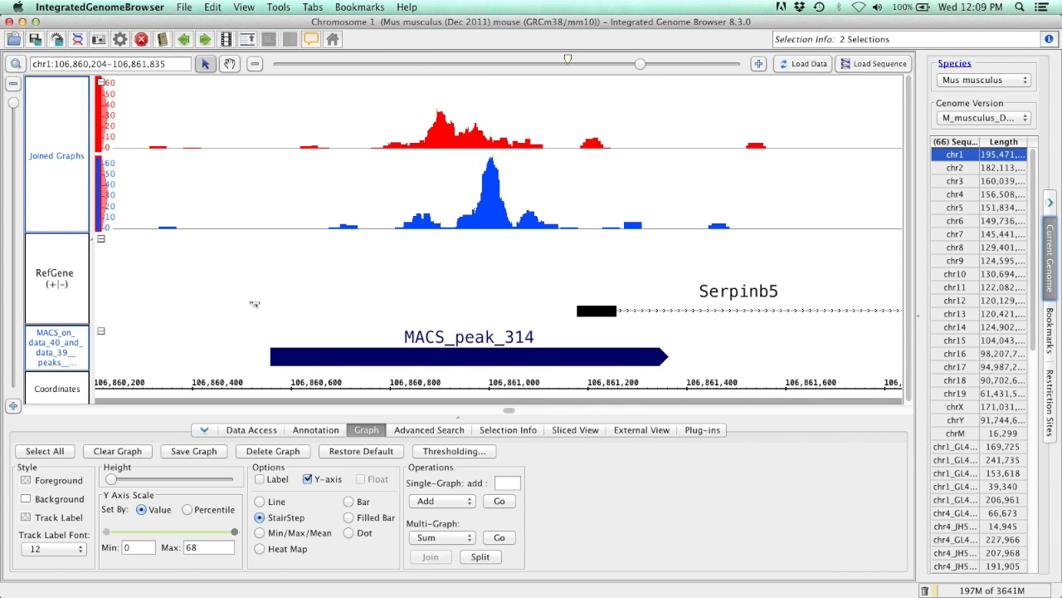
left_click(101, 84)
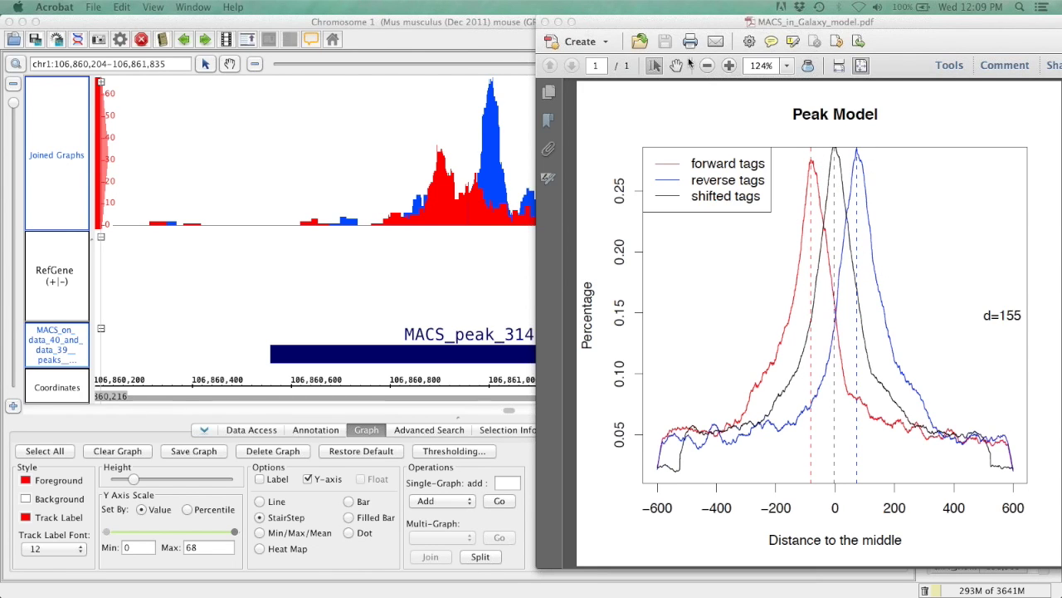
Step: Compare the overlaid strand graphs with the Peak Model plot in MACS_in_Galaxy_model.pdf and put the PDF away
left_click_drag(609, 23, 1029, 63)
left_click(980, 62)
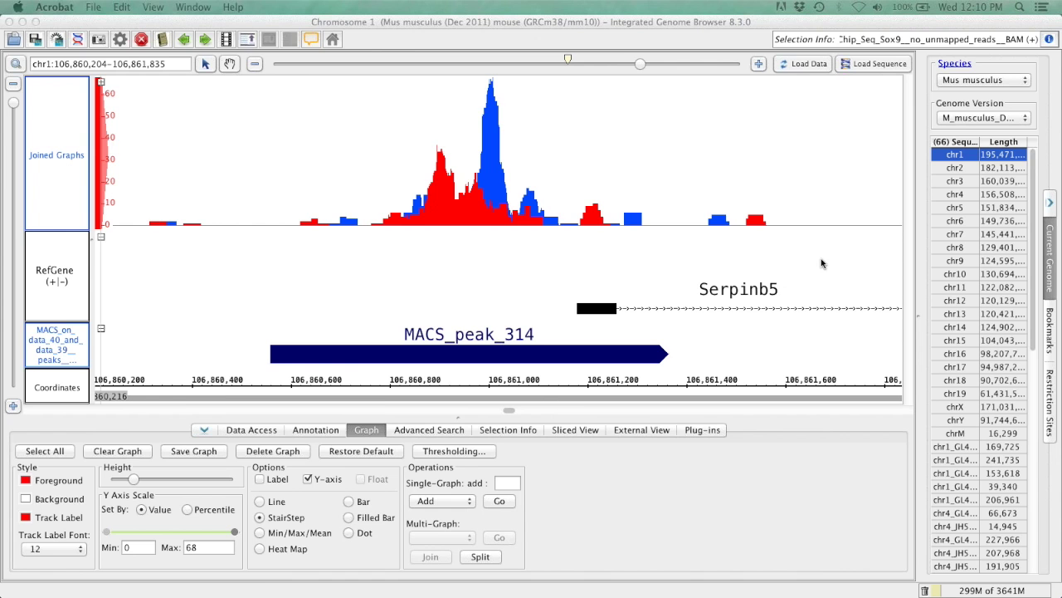
Step: Switch to Galaxy in Chrome and send dataset 40, the Bowtie-mapped Input DNA BAM, to IGB for display
key("ctrl+Up")
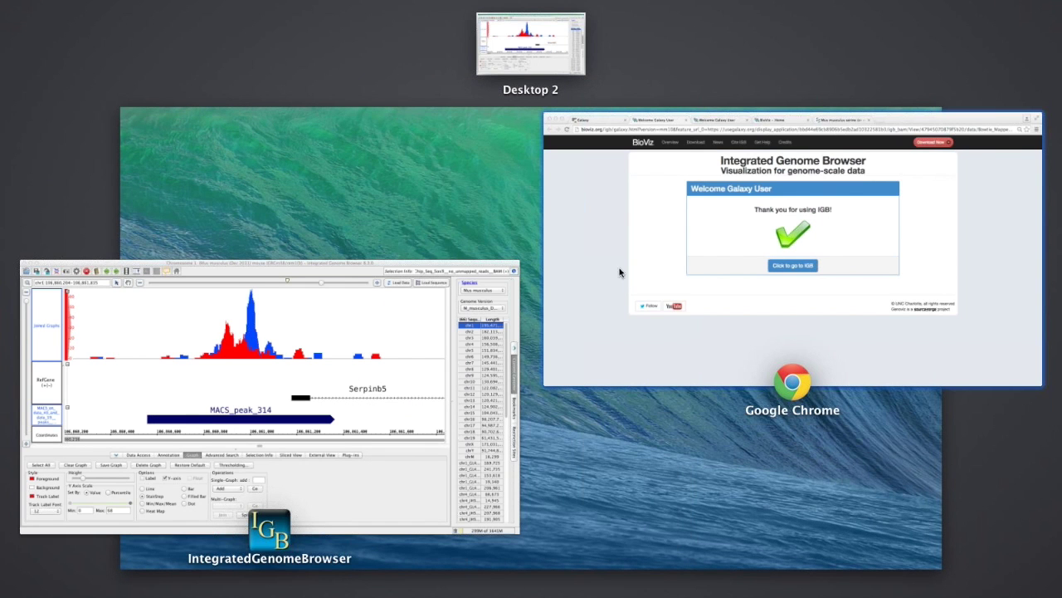
left_click(617, 271)
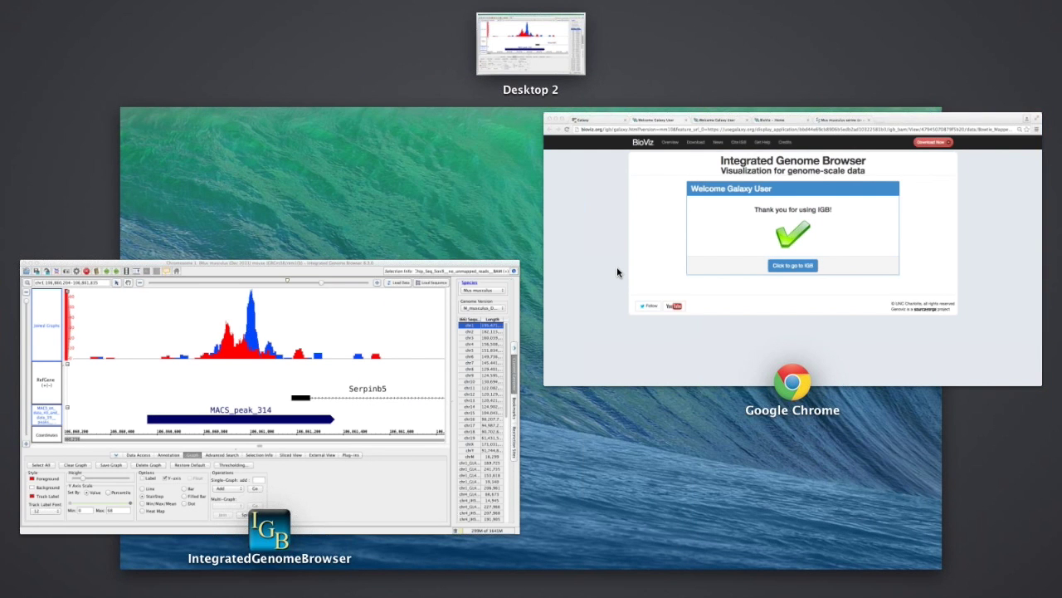
left_click(108, 32)
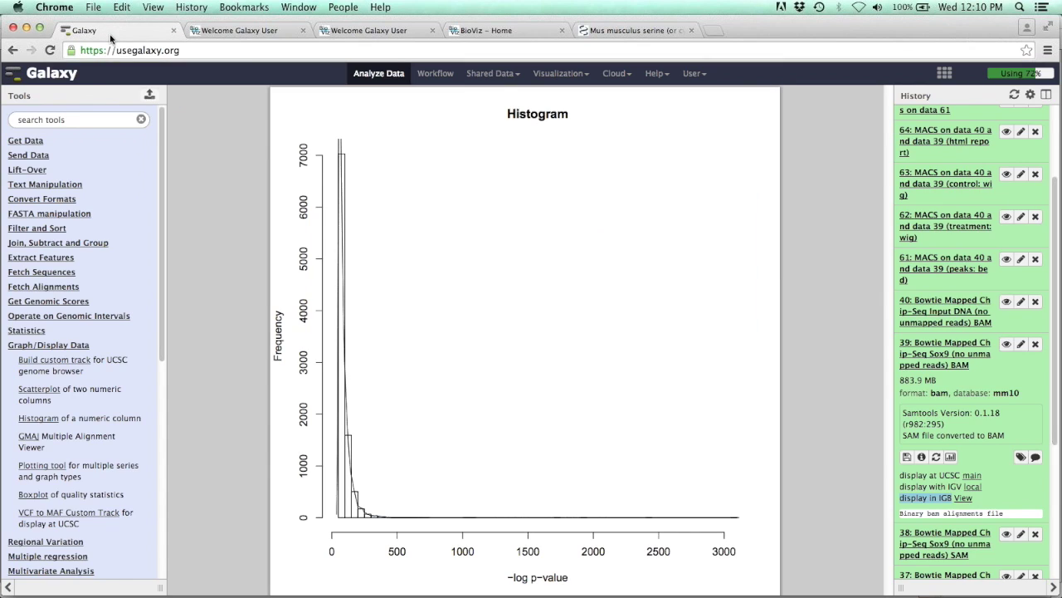
left_click(946, 352)
left_click(951, 312)
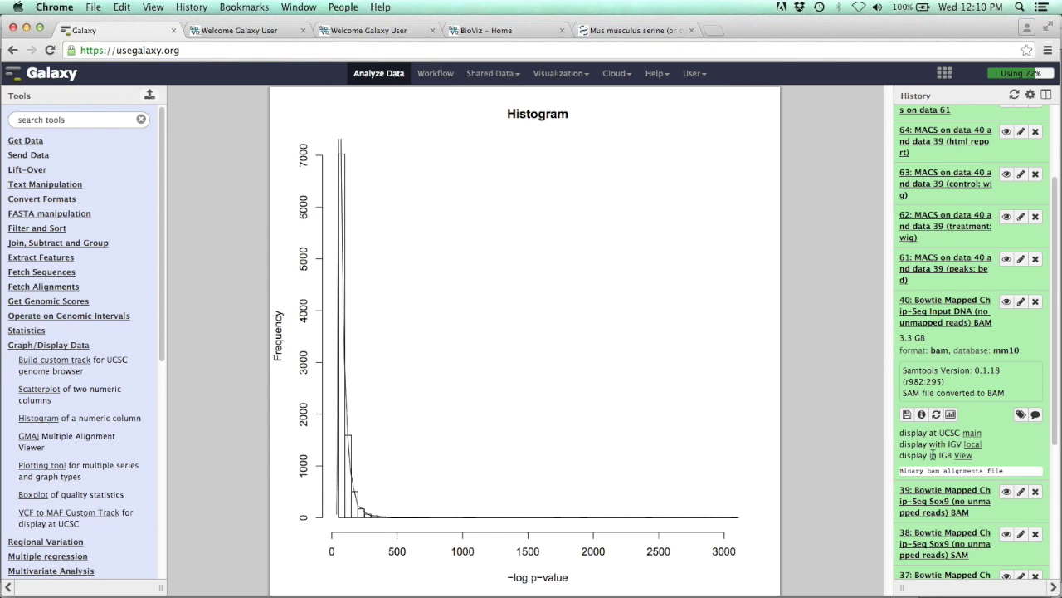
left_click(965, 457)
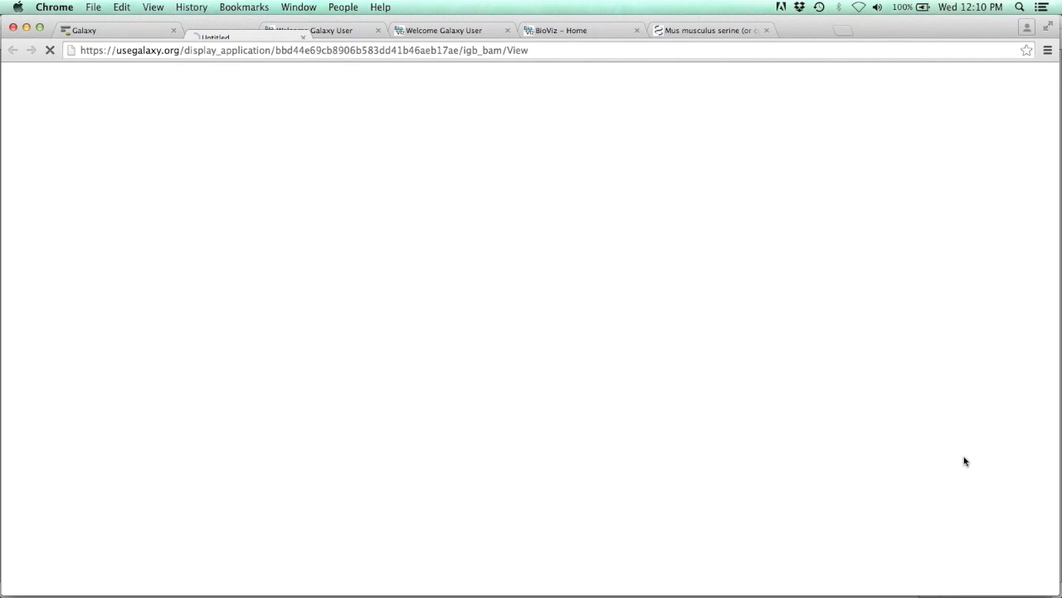
Step: Return to Integrated Genome Browser, dismiss the data message and load the Input DNA reads for the displayed region
key("ctrl+Up")
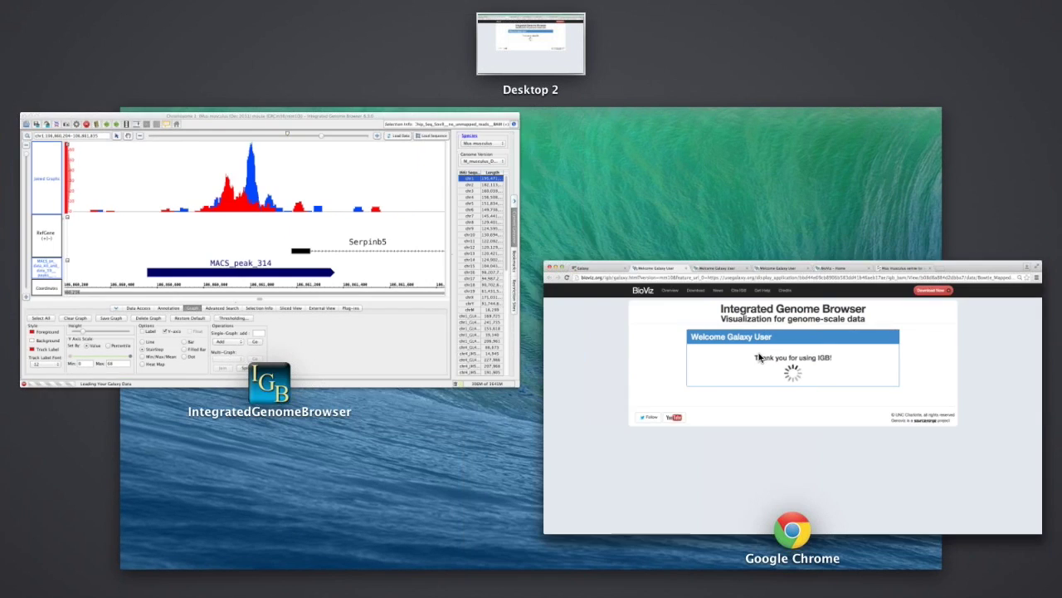
key("ctrl+Up")
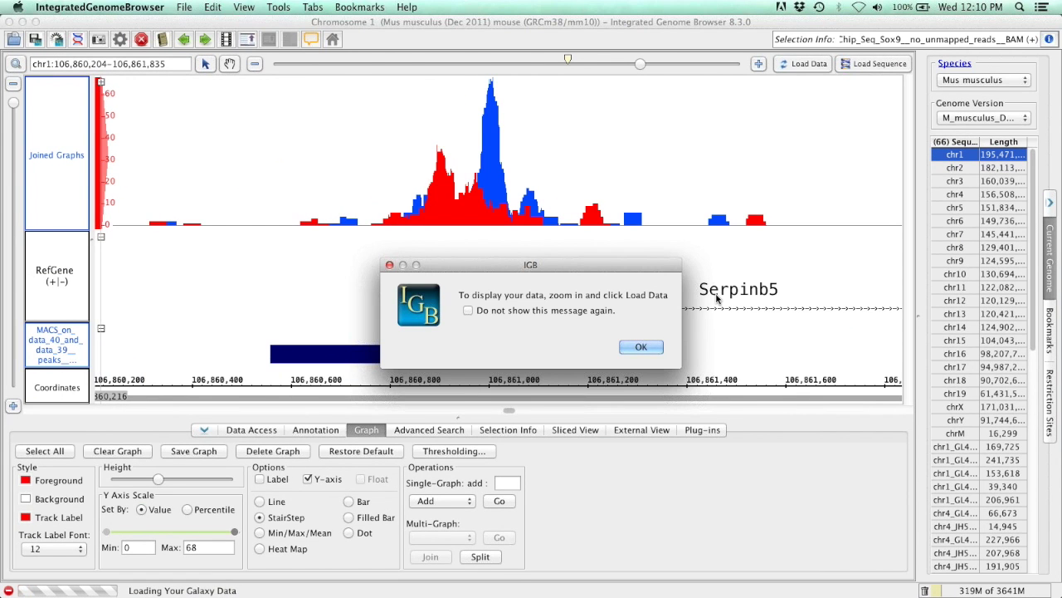
left_click(641, 347)
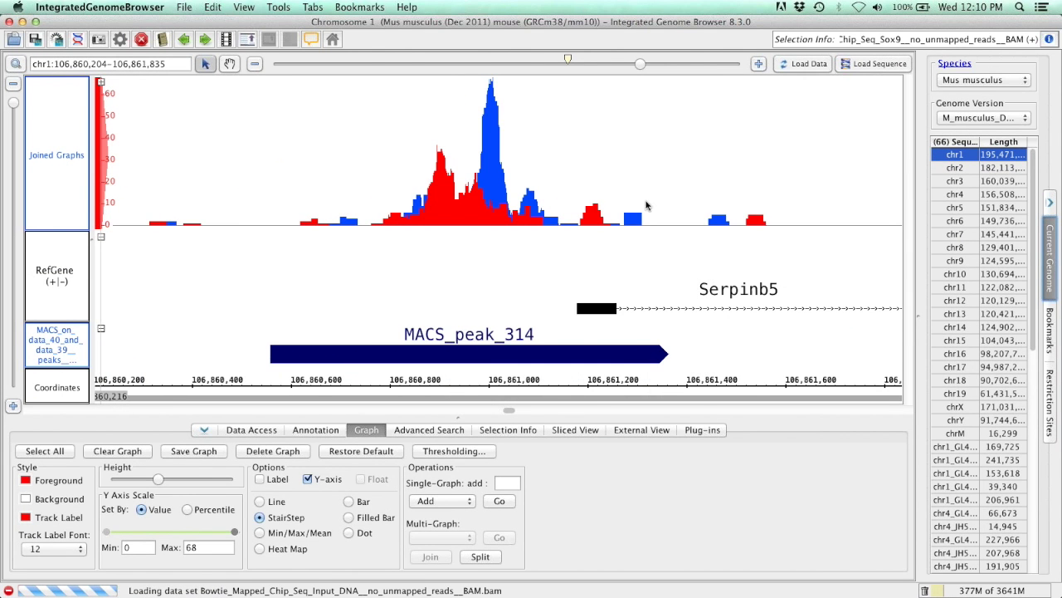
mouse_move(730, 101)
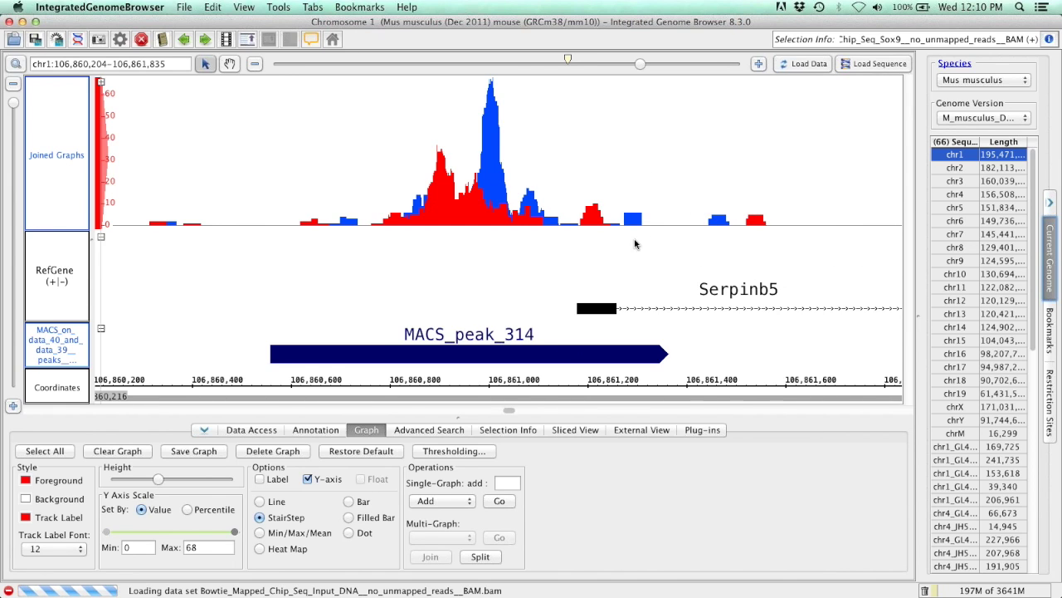
left_click(803, 67)
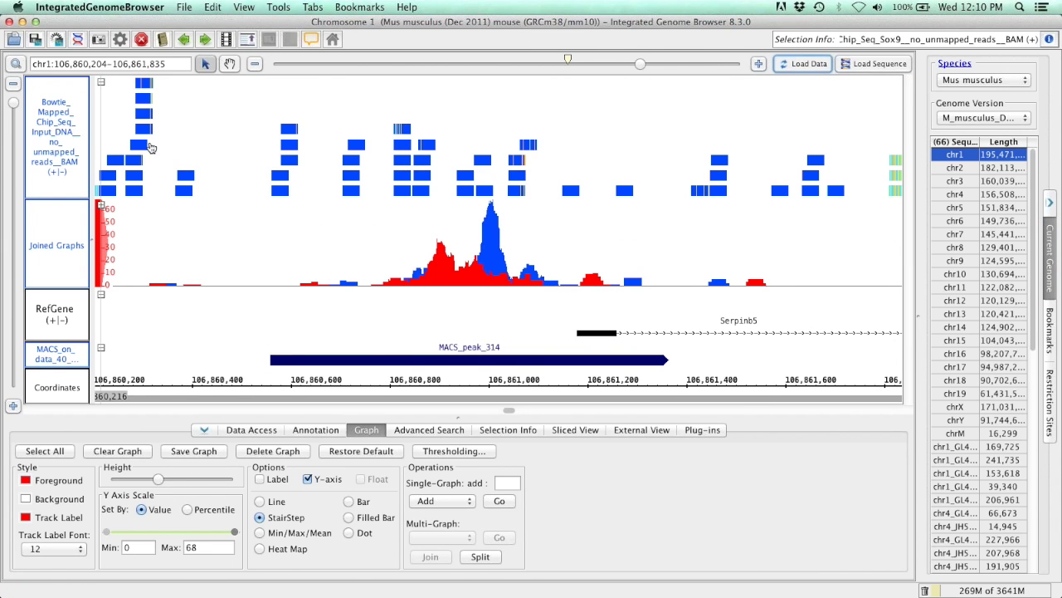
Step: Create a Depth Graph (All) from the Input DNA reads track and hide the reads track
right_click(59, 144)
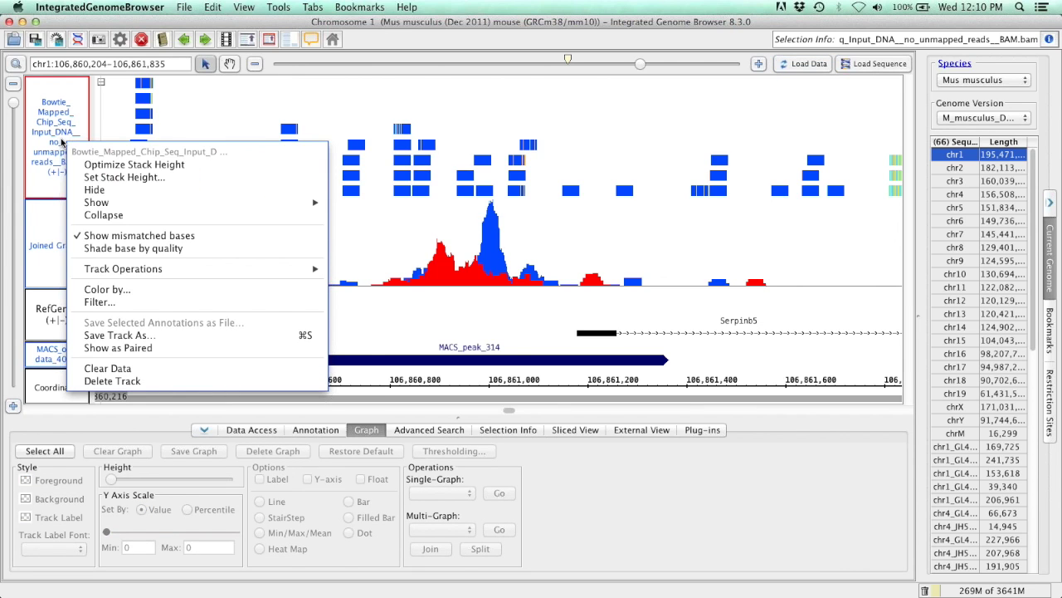
left_click(58, 143)
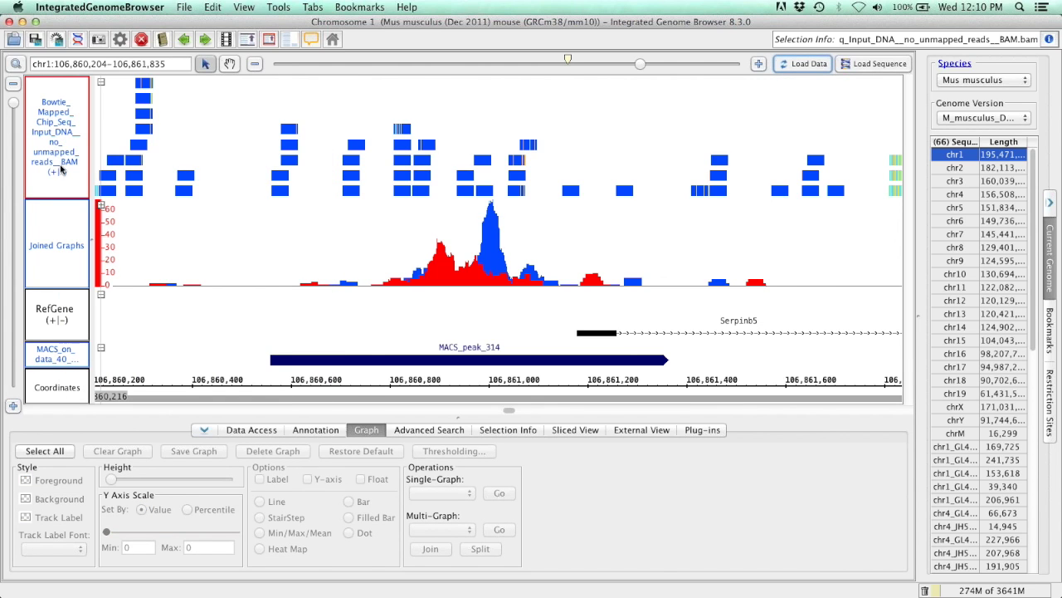
left_click(316, 433)
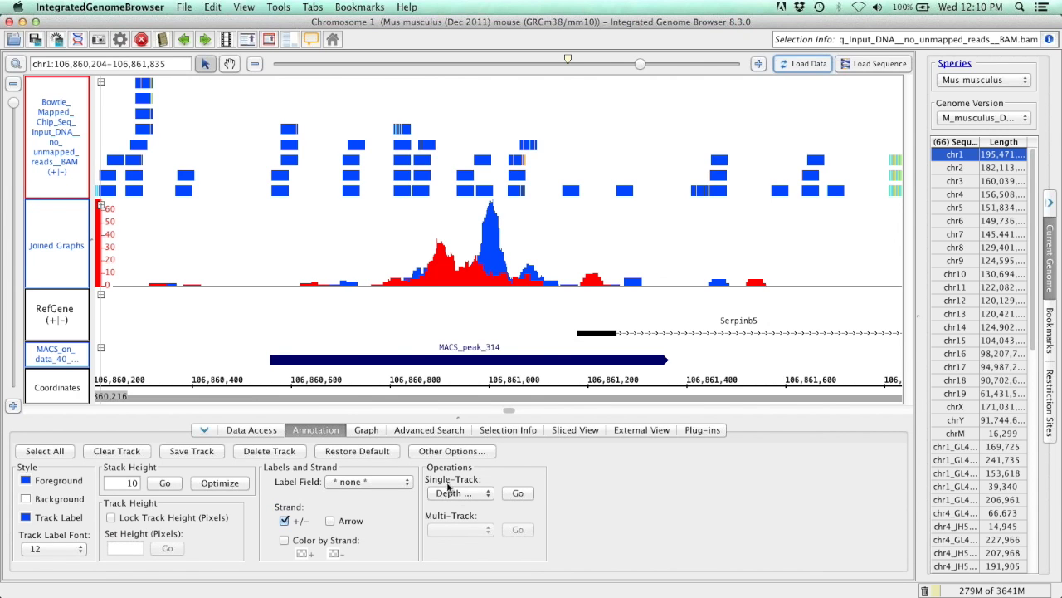
left_click(492, 516)
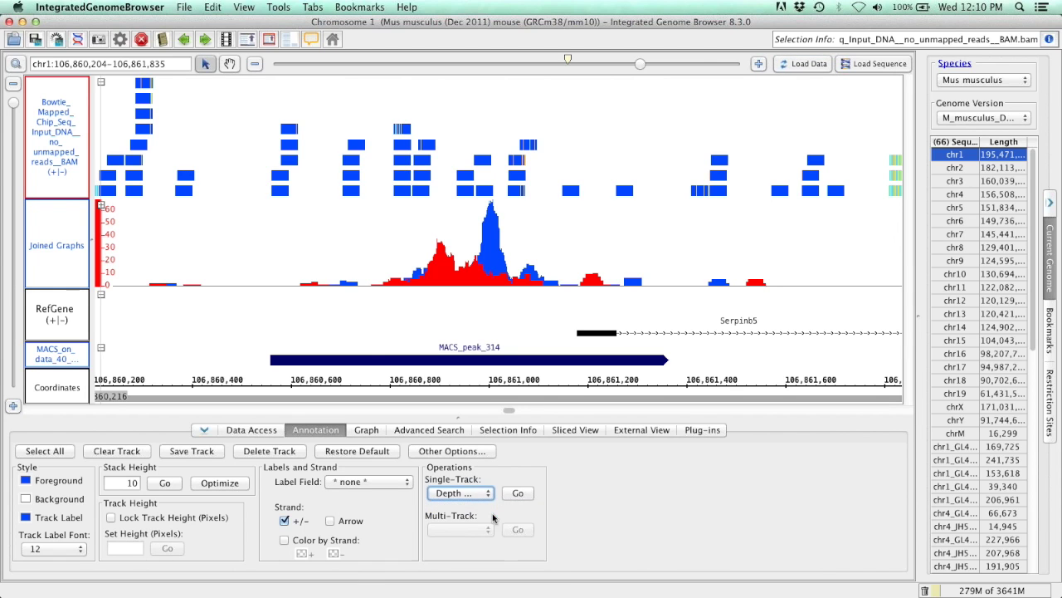
left_click(515, 494)
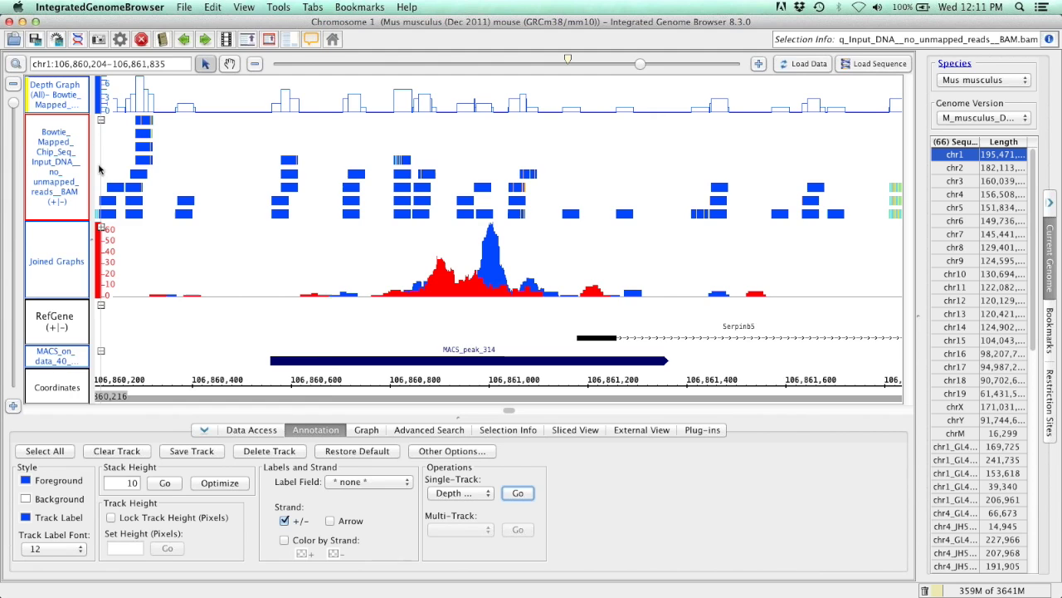
right_click(59, 145)
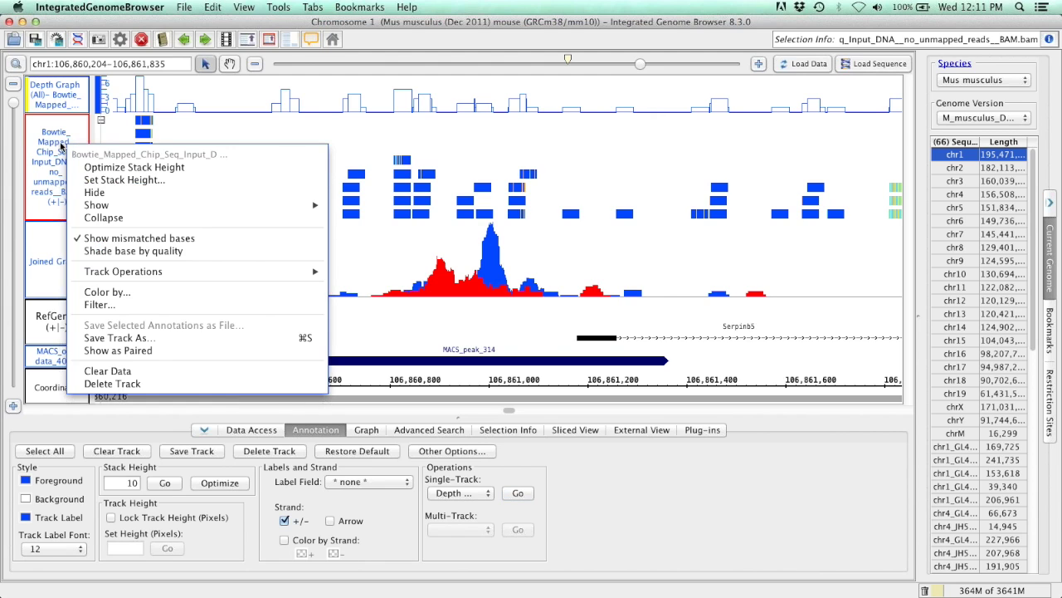
left_click(94, 192)
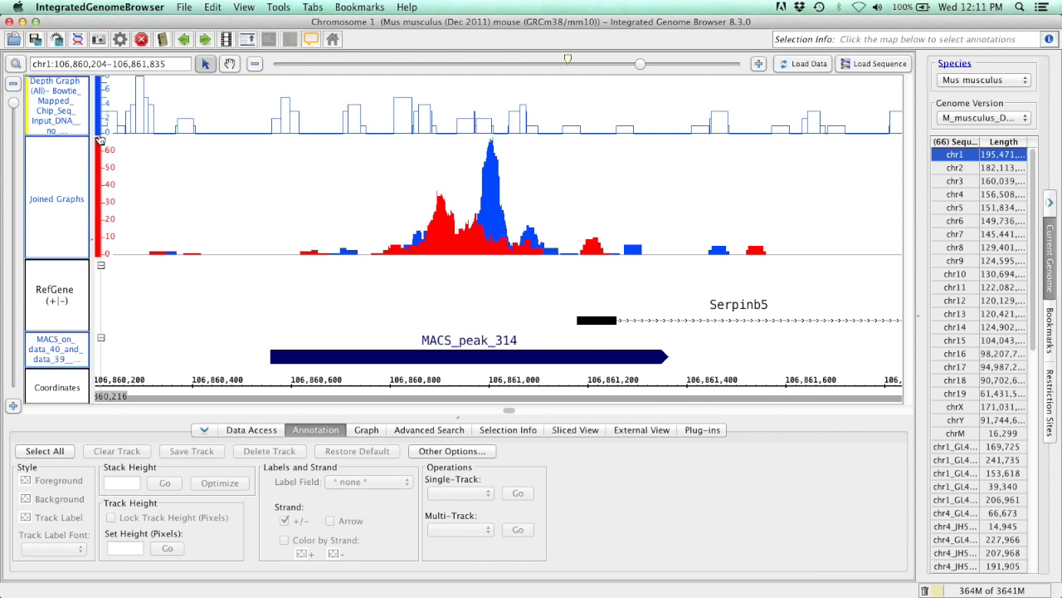
Step: Recolour the Input DNA depth graph and its track label green and set the graph style to StairStep
left_click(67, 114)
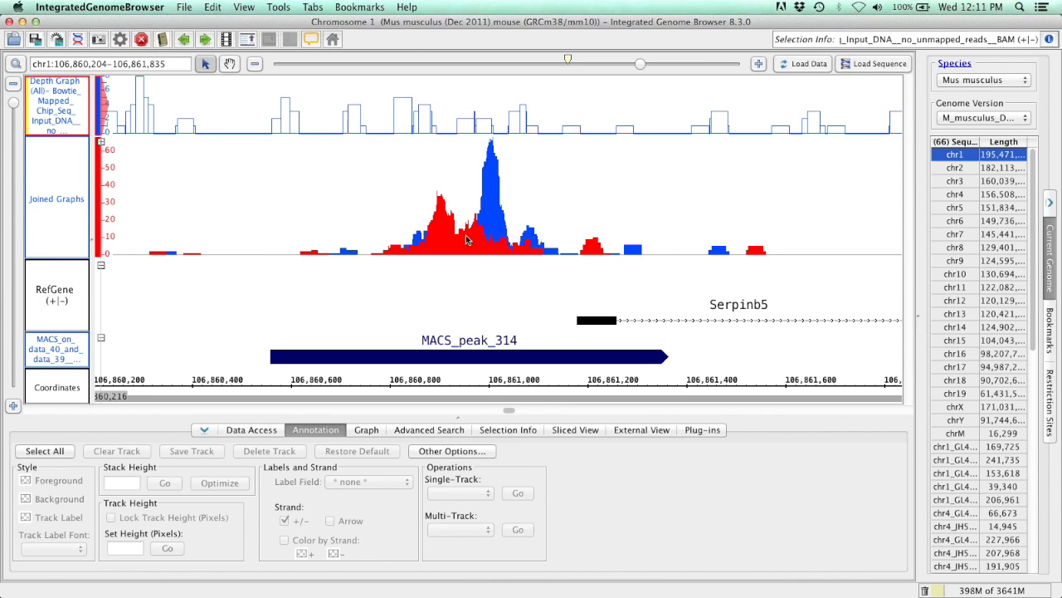
left_click(363, 431)
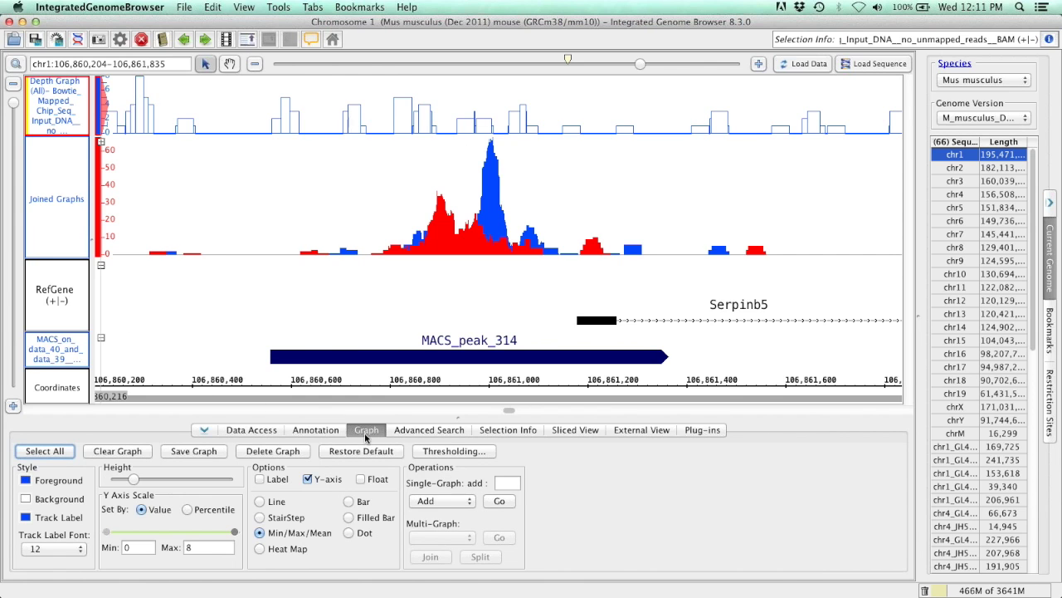
left_click(26, 480)
left_click(48, 535)
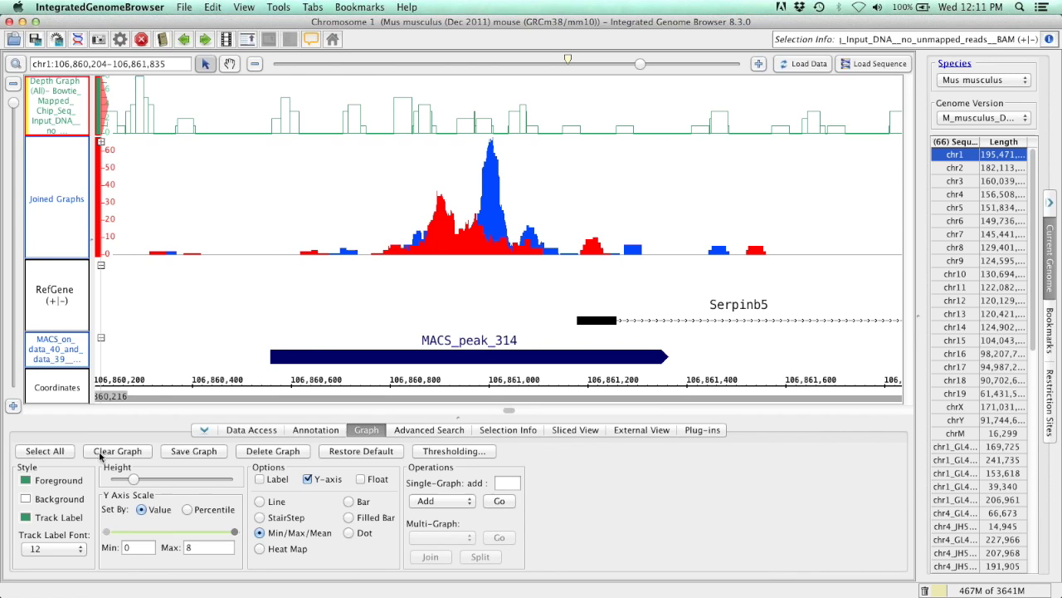
left_click(260, 517)
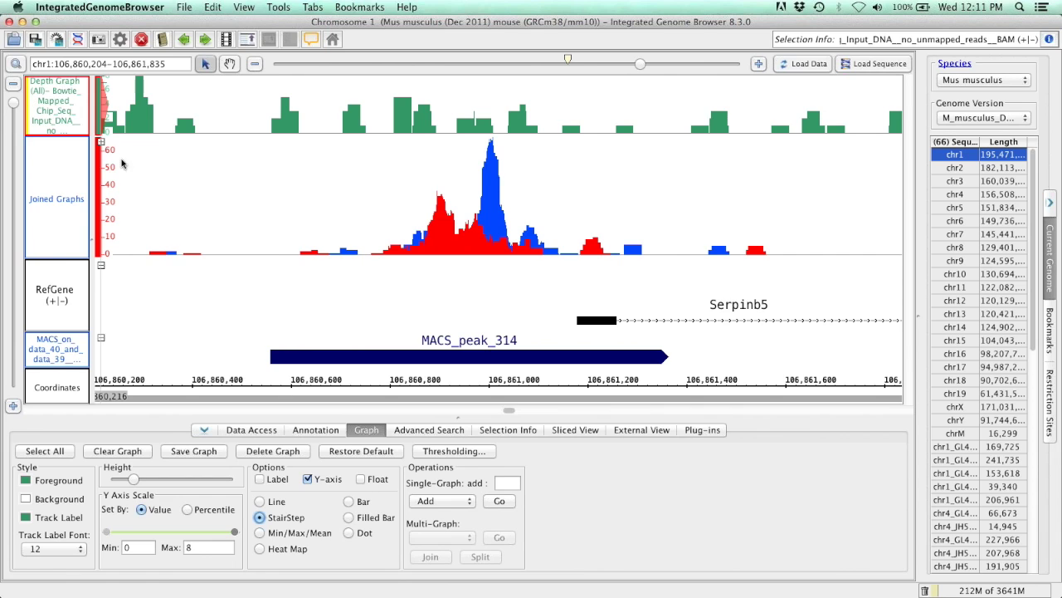
Step: Split the joined Sox9 graphs back into separate plus- and minus-strand tracks and fit the tracks vertically in view
left_click(67, 177)
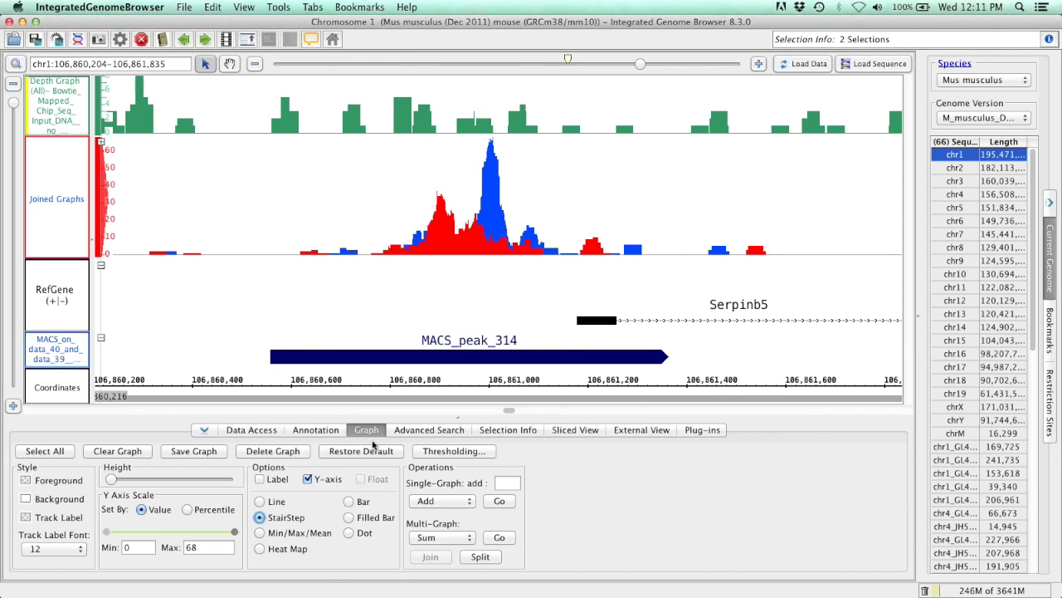
left_click(480, 557)
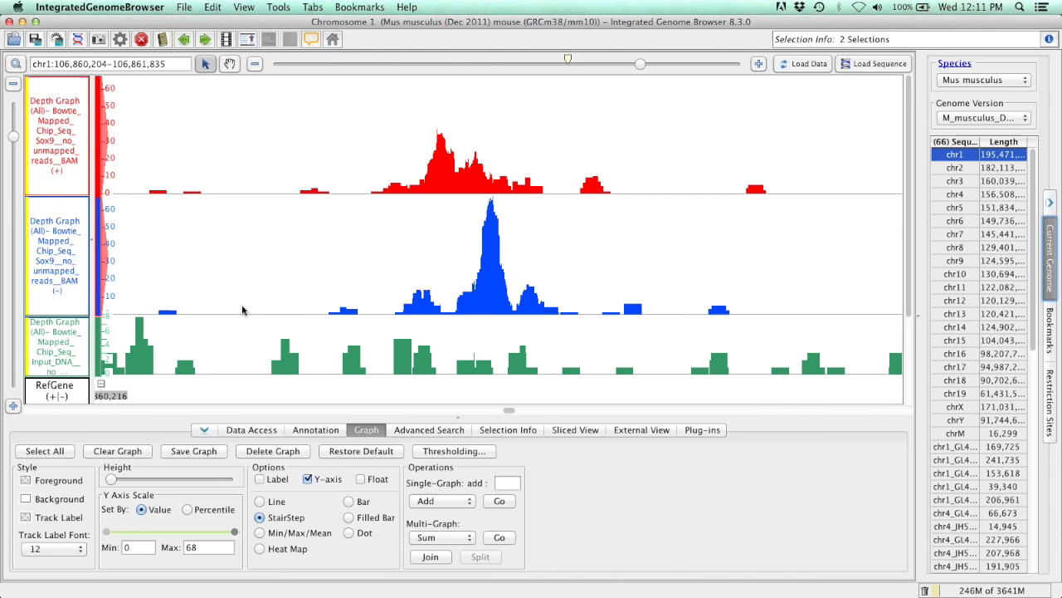
left_click_drag(13, 136, 13, 102)
Step: Give both Sox9 strand graphs and the Input DNA graph a common Y-axis maximum of 68 and join all three
left_click(55, 120)
left_click(70, 232, "shift")
left_click(70, 266, "shift")
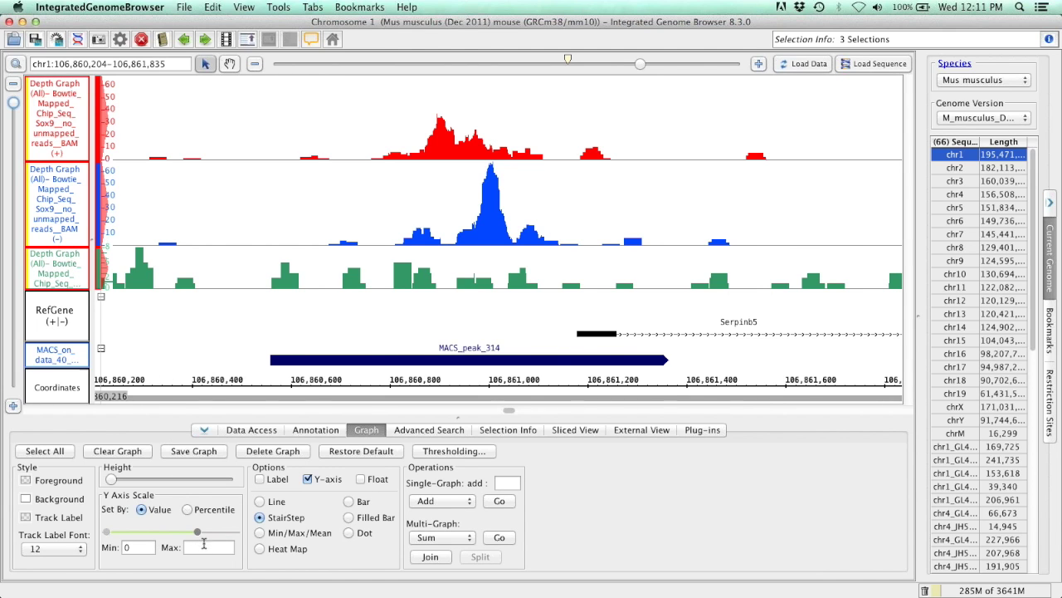
left_click_drag(197, 532, 257, 535)
left_click(430, 557)
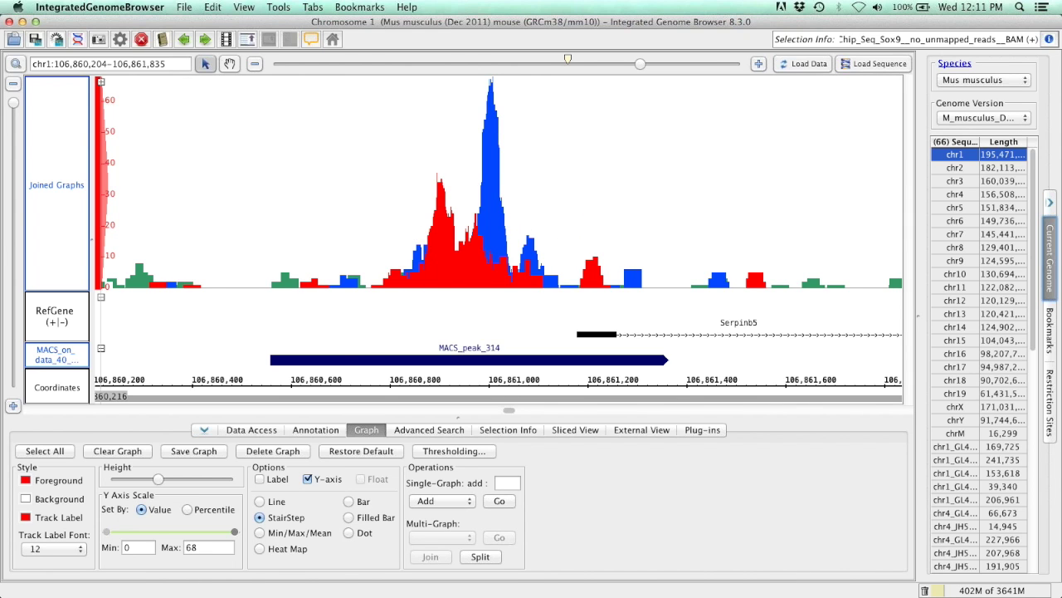
mouse_move(888, 285)
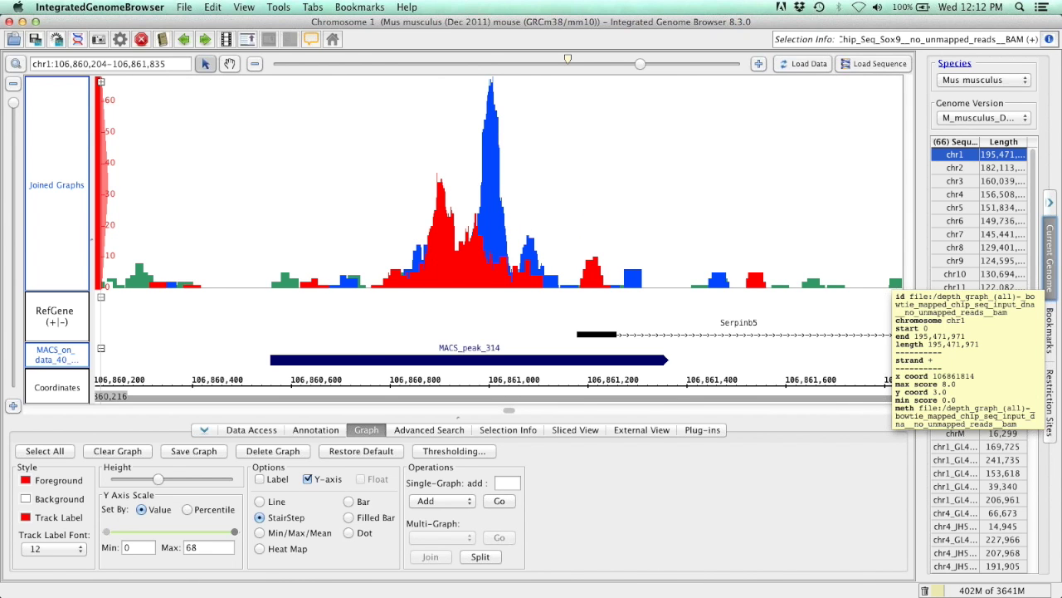
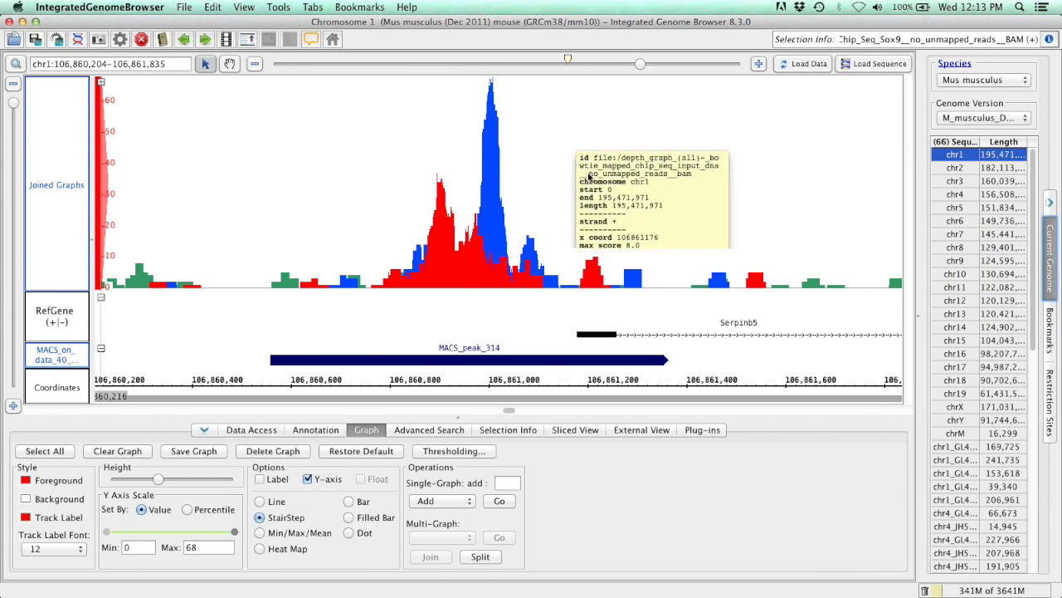
Step: Remove the Input DNA and Sox9 read data sets and all three depth graphs, suppressing further removal confirmations
right_click(55, 152)
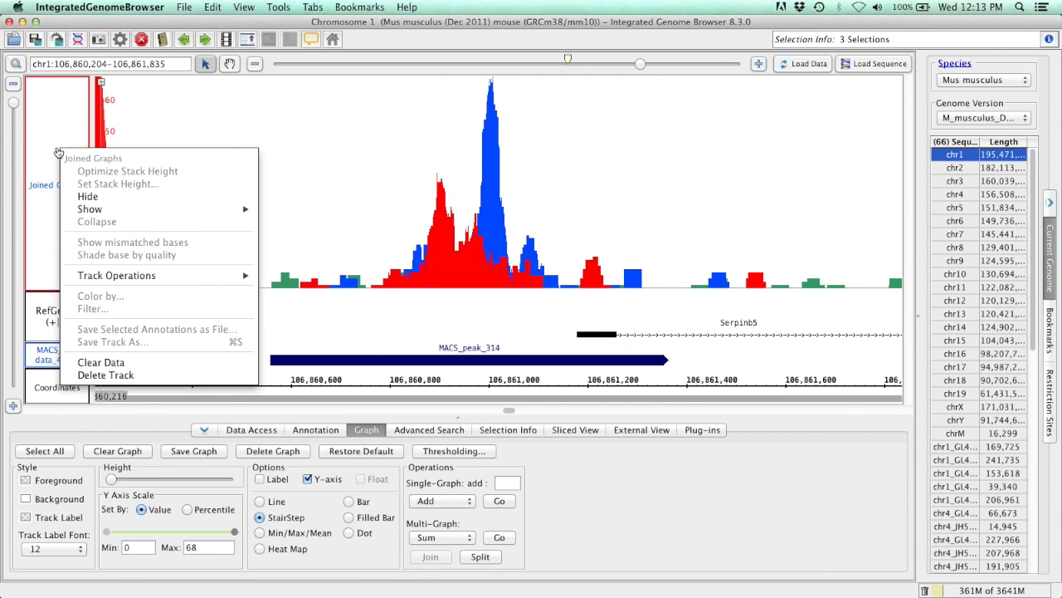
left_click(51, 132)
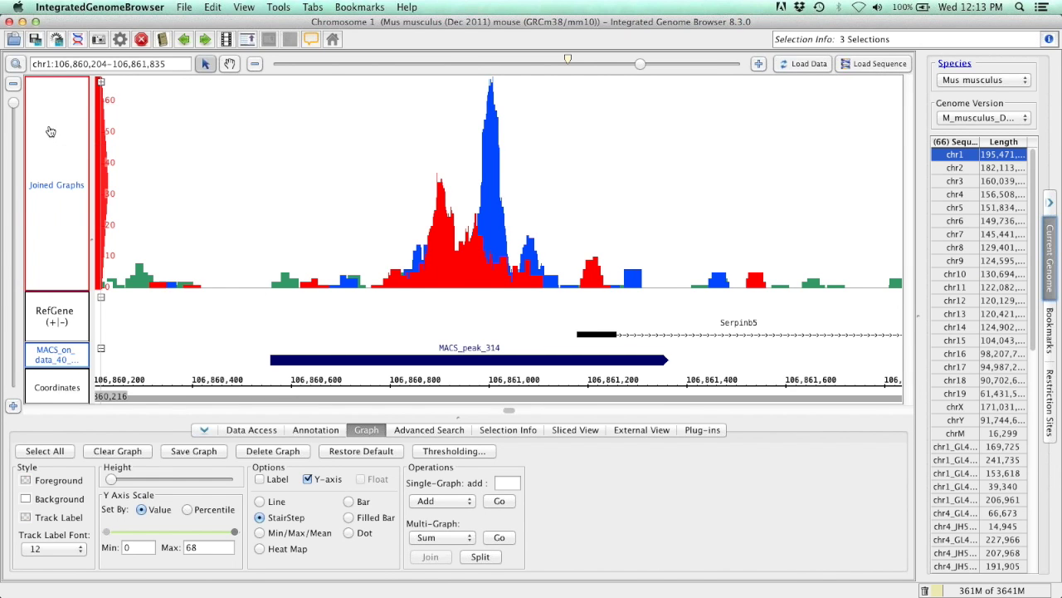
left_click(252, 429)
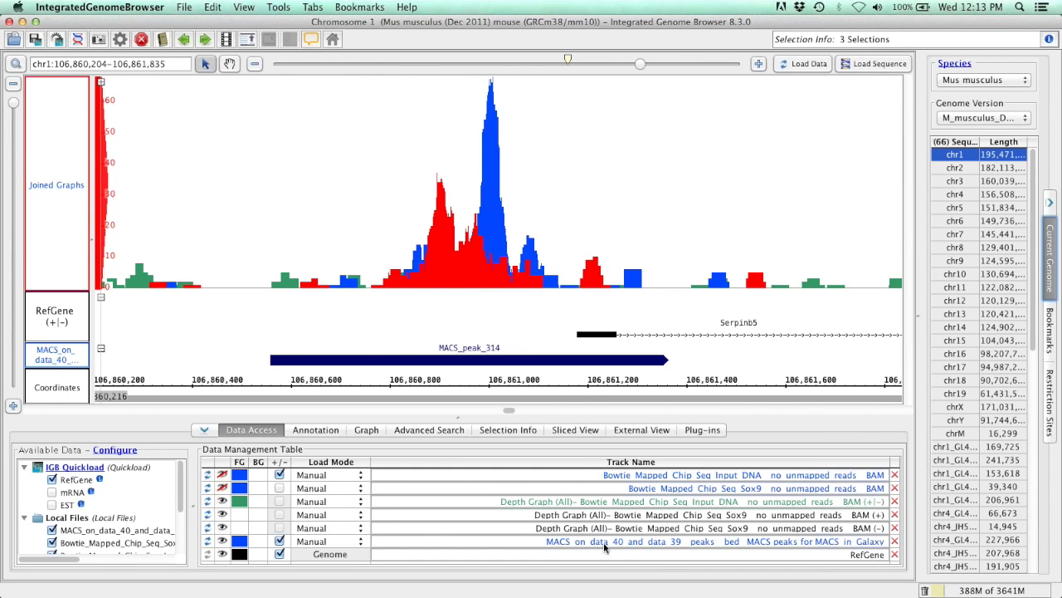
left_click(895, 474)
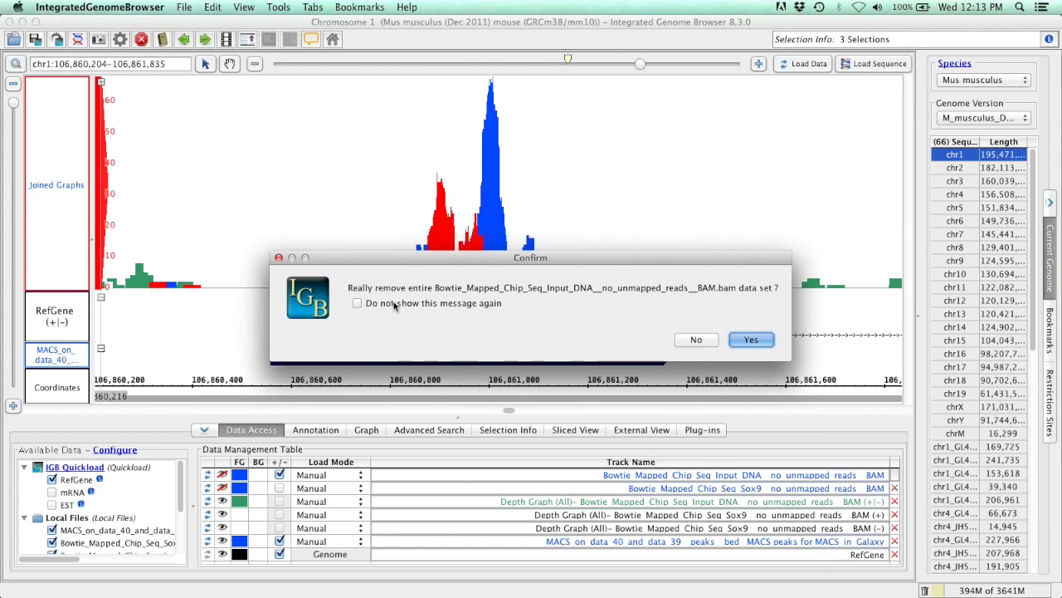
left_click(357, 303)
left_click(751, 339)
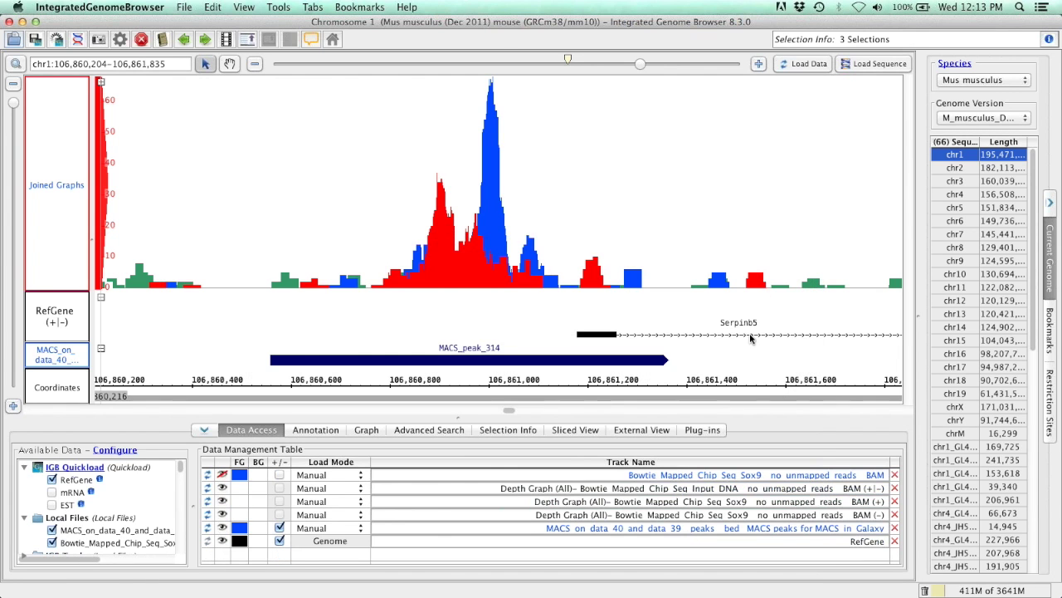
left_click(894, 474)
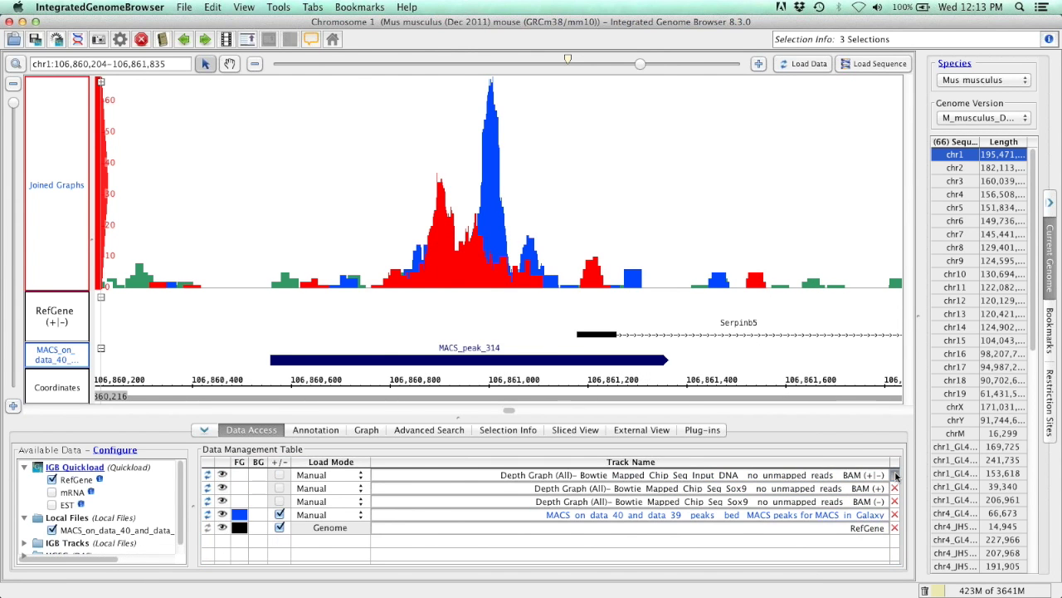
left_click(894, 474)
left_click(894, 474)
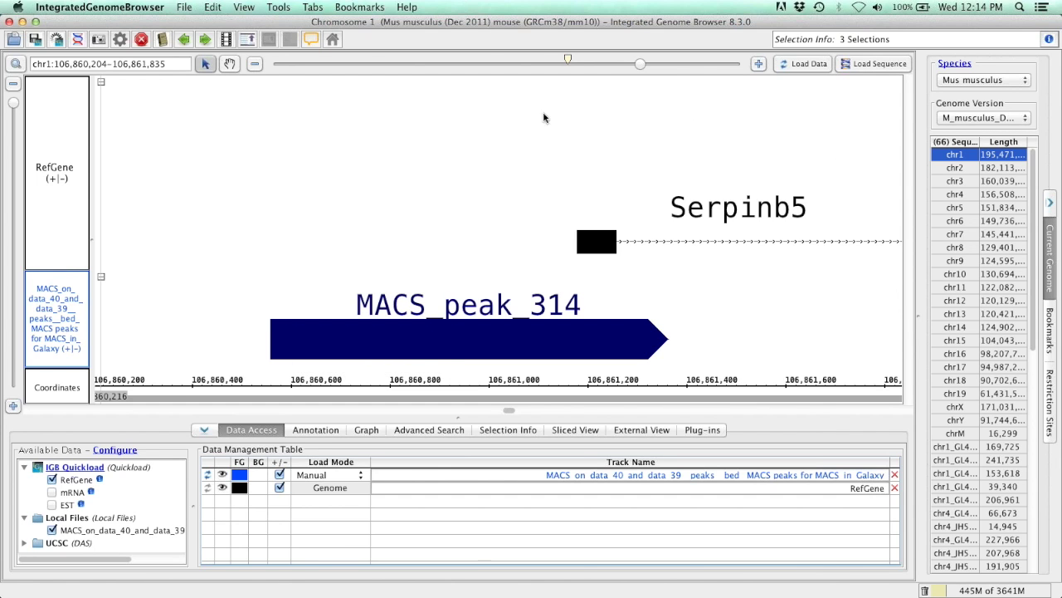
Step: Search for the gene Paqr6 and go to its location
left_click(154, 64)
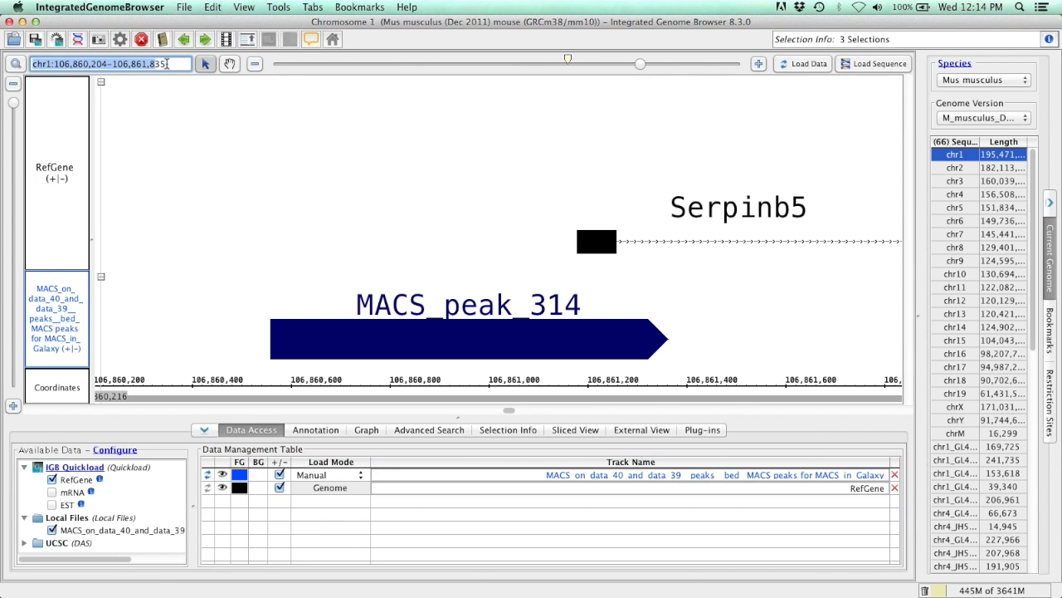
type("paq")
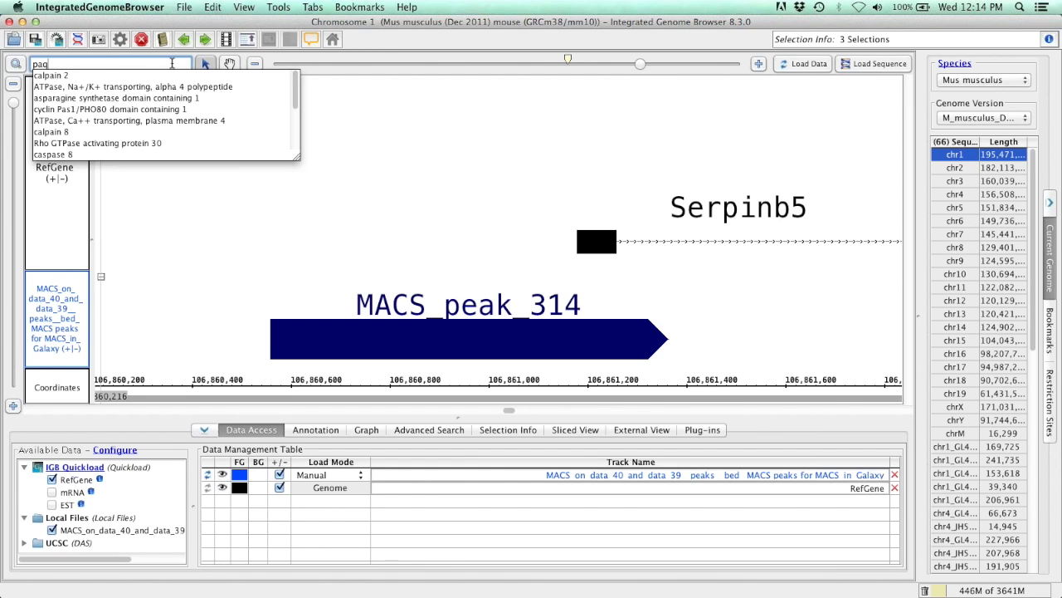
type("r6")
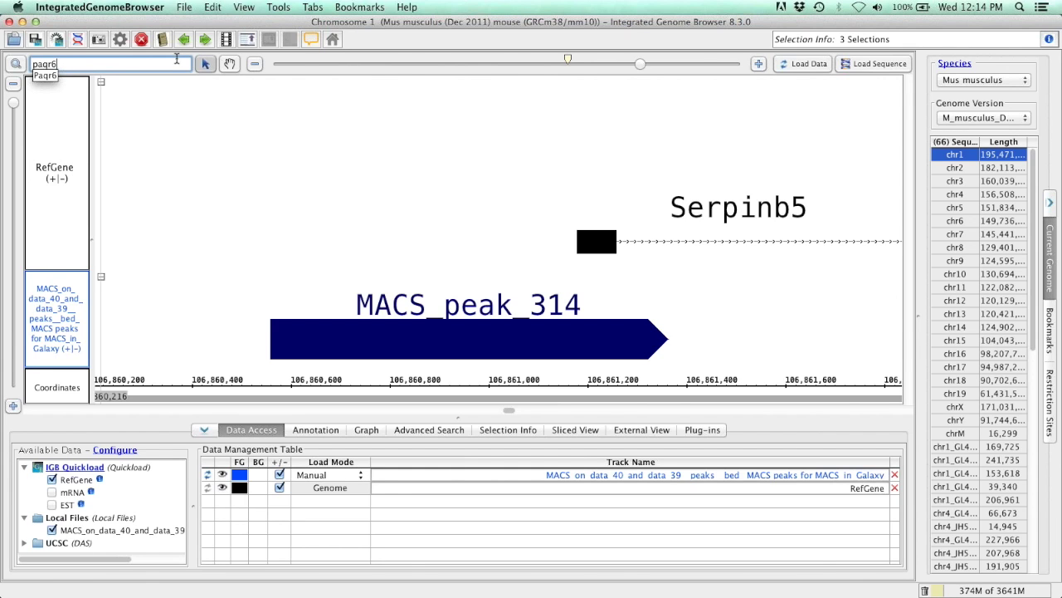
key("Down")
key("Return")
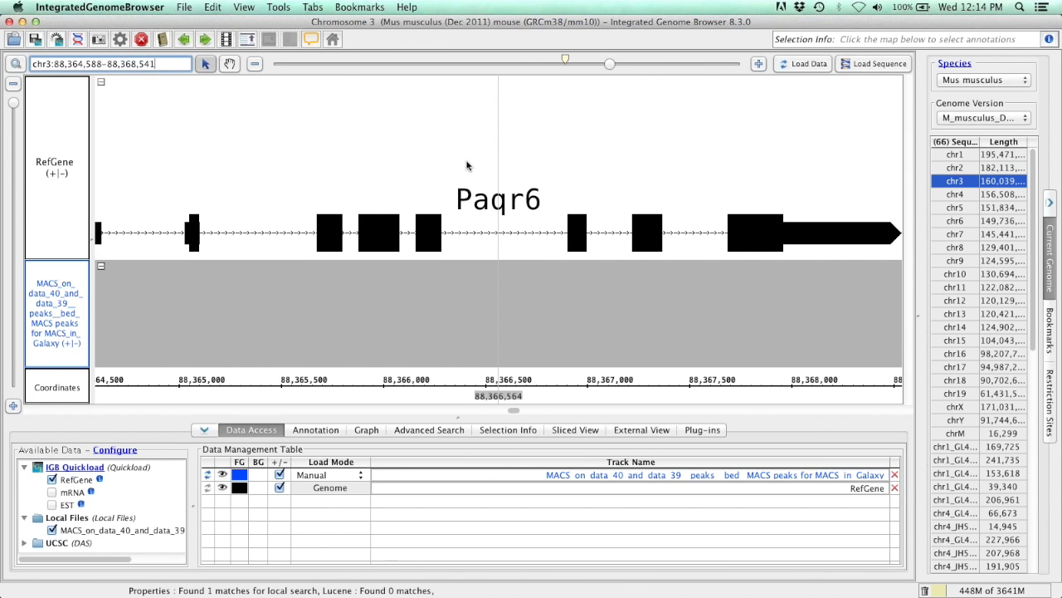
Step: Load the MACS peaks around Paqr6 and frame the region from the upstream peak to the gene's end
left_click_drag(606, 72, 590, 69)
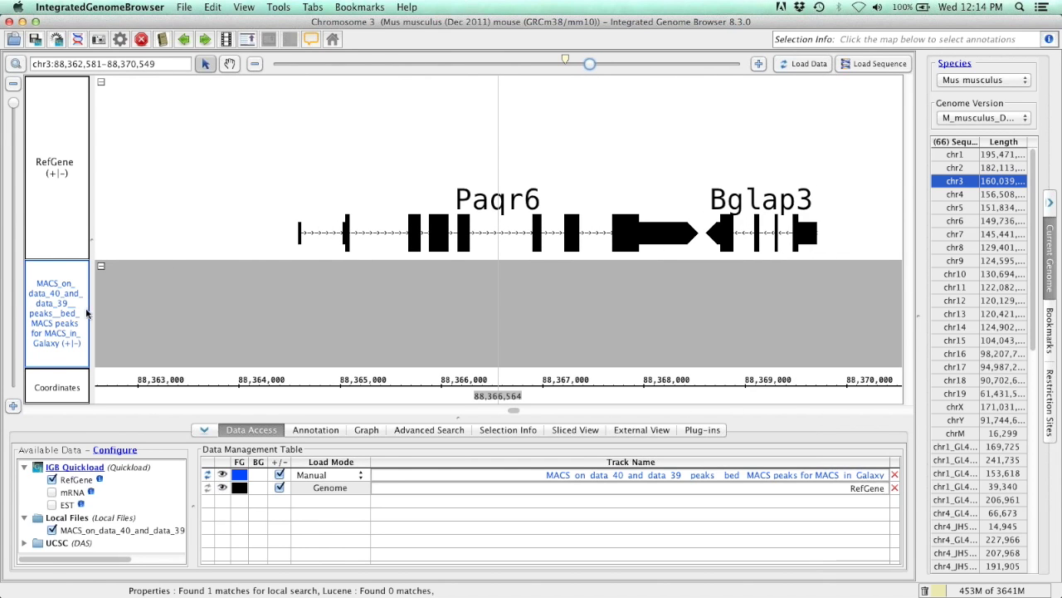
left_click(806, 67)
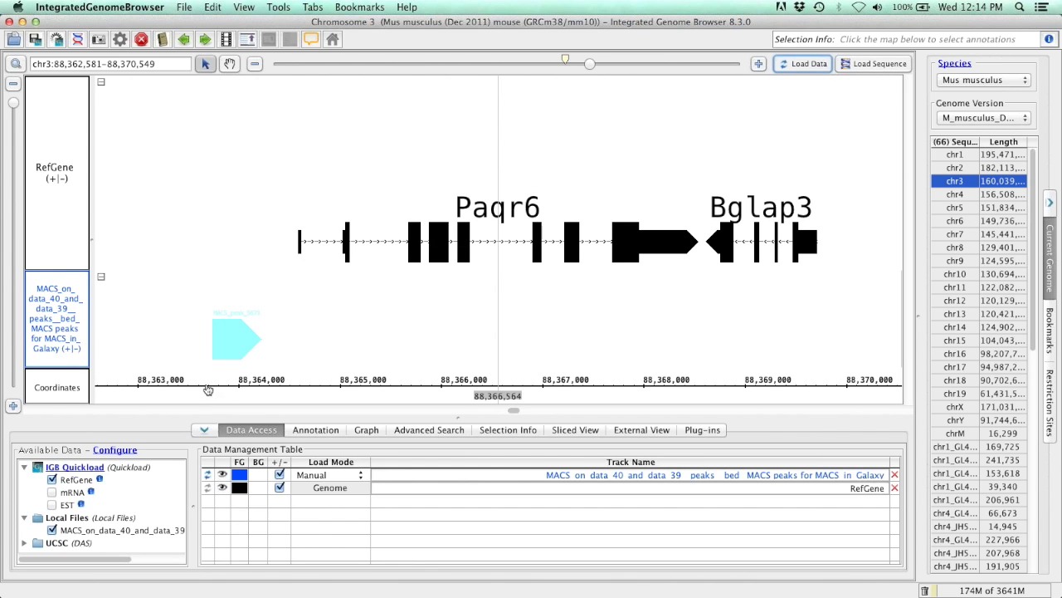
left_click_drag(193, 390, 709, 386)
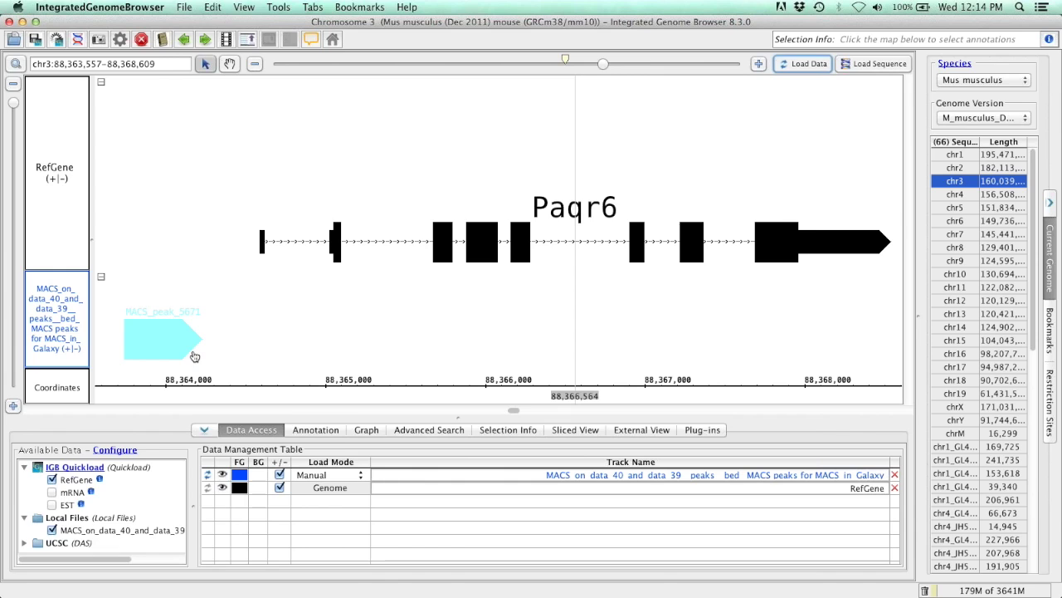
mouse_move(175, 348)
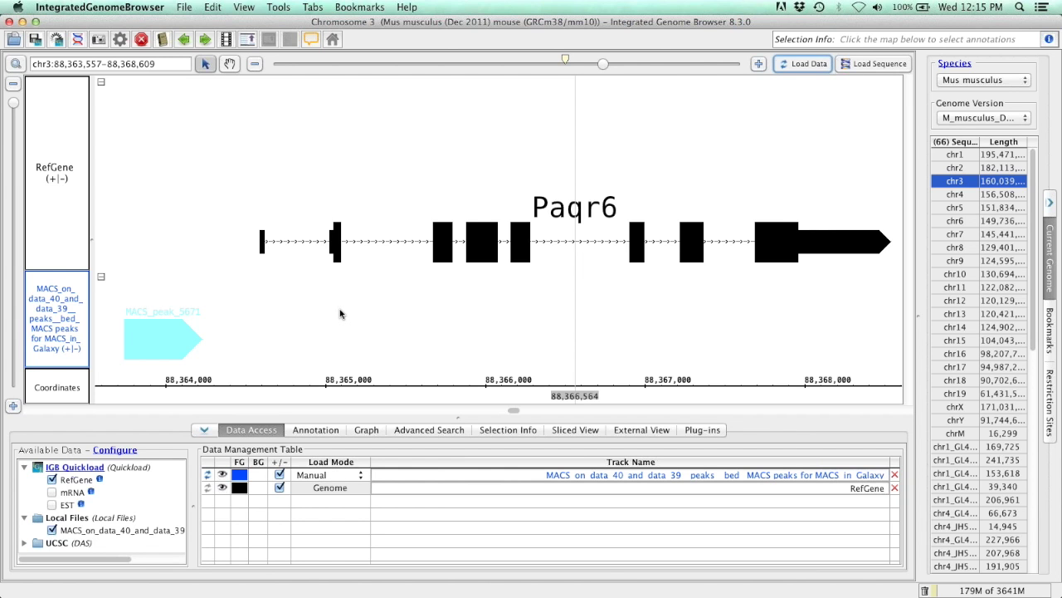
Step: Switch to Galaxy in Chrome and check the download option of dataset 63, the MACS control wig, collapsing expanded datasets
key("ctrl+Up")
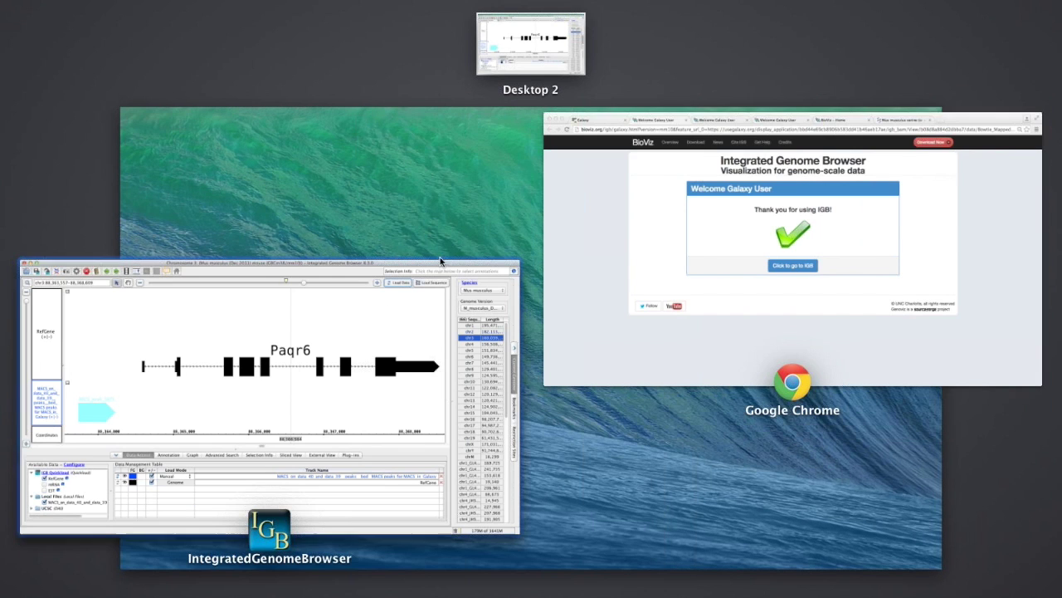
left_click(653, 244)
left_click(138, 31)
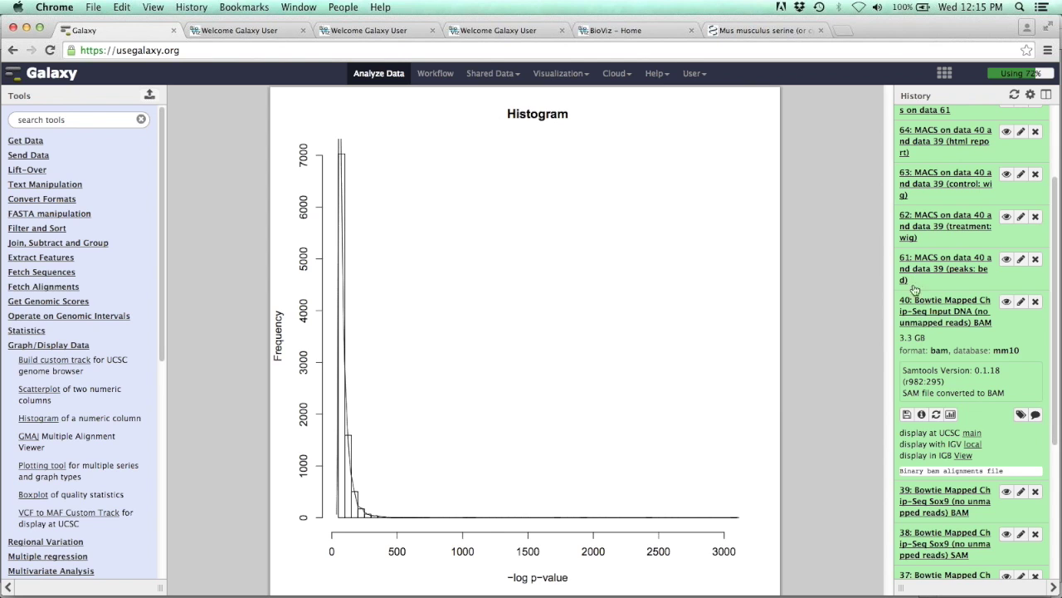
left_click(931, 323)
scroll(932, 323, "up", 3)
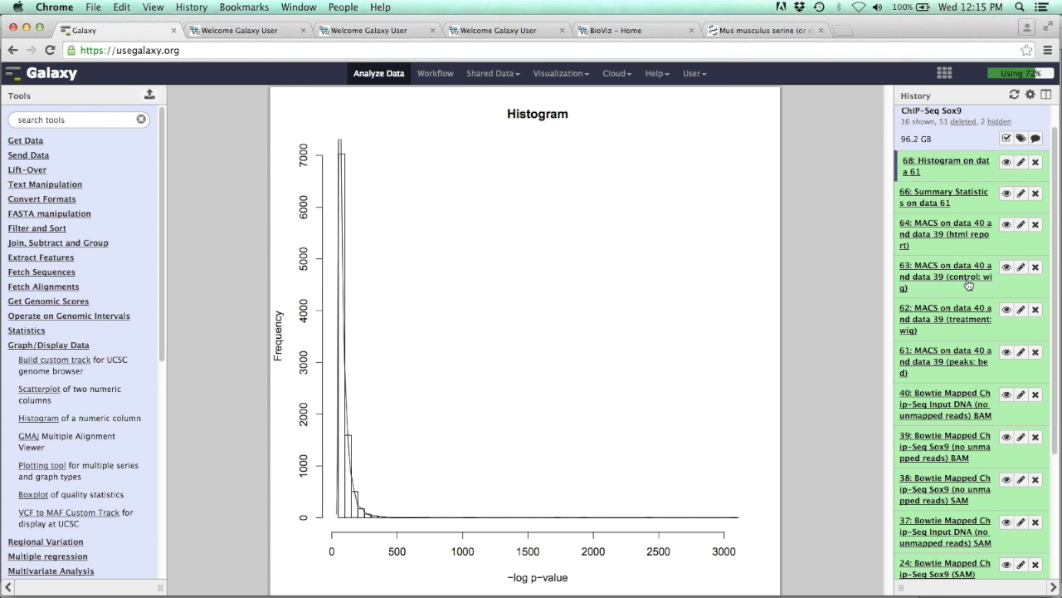
left_click(959, 278)
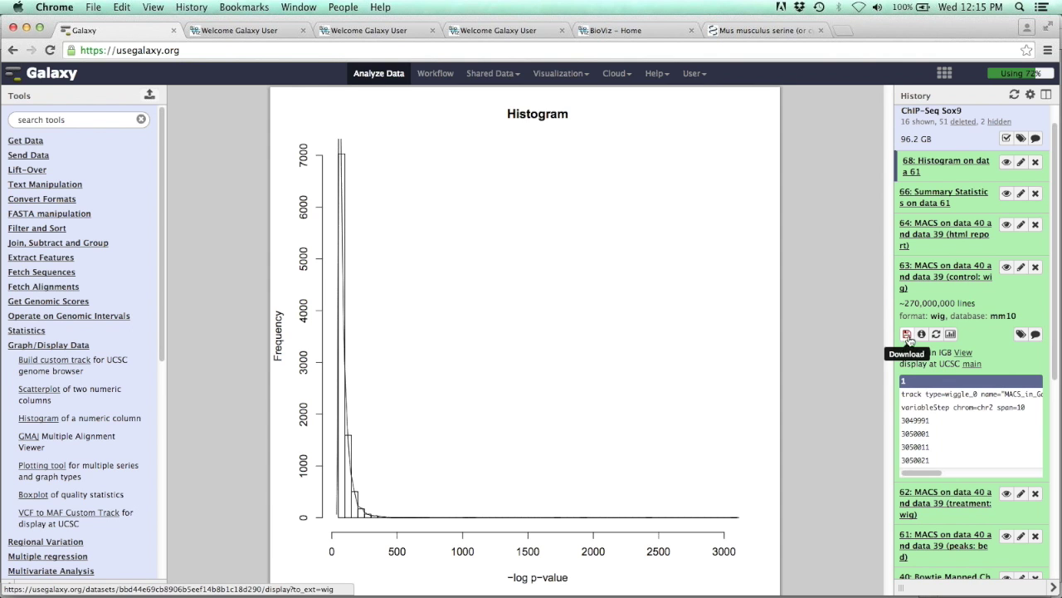
left_click(951, 277)
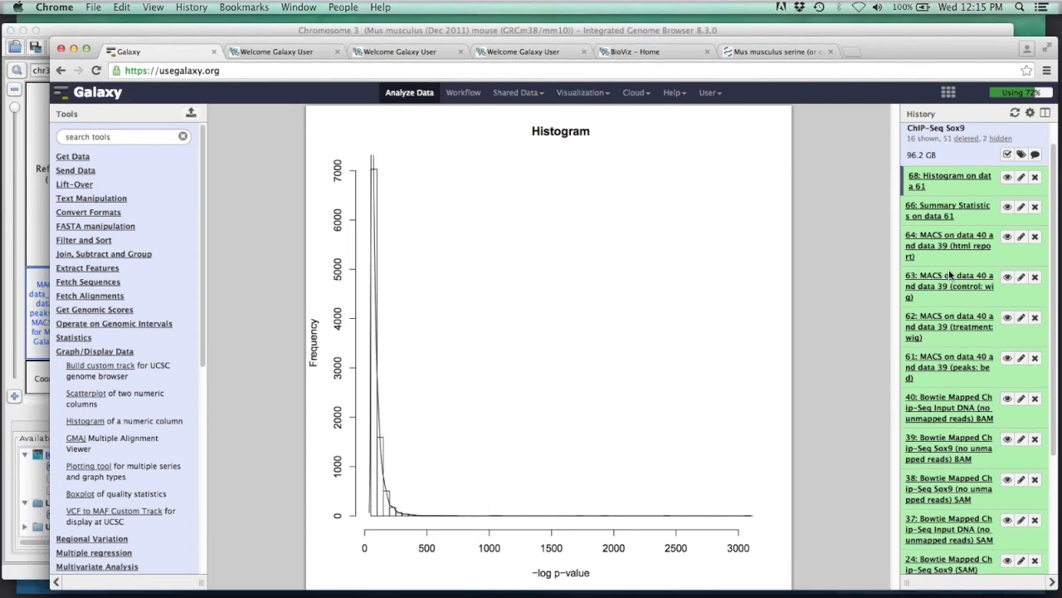
Step: Return to Integrated Genome Browser and add the downloaded Galaxy62 MACS treatment wig file as a track for the Paqr6 region
key("ctrl+Up")
left_click(384, 280)
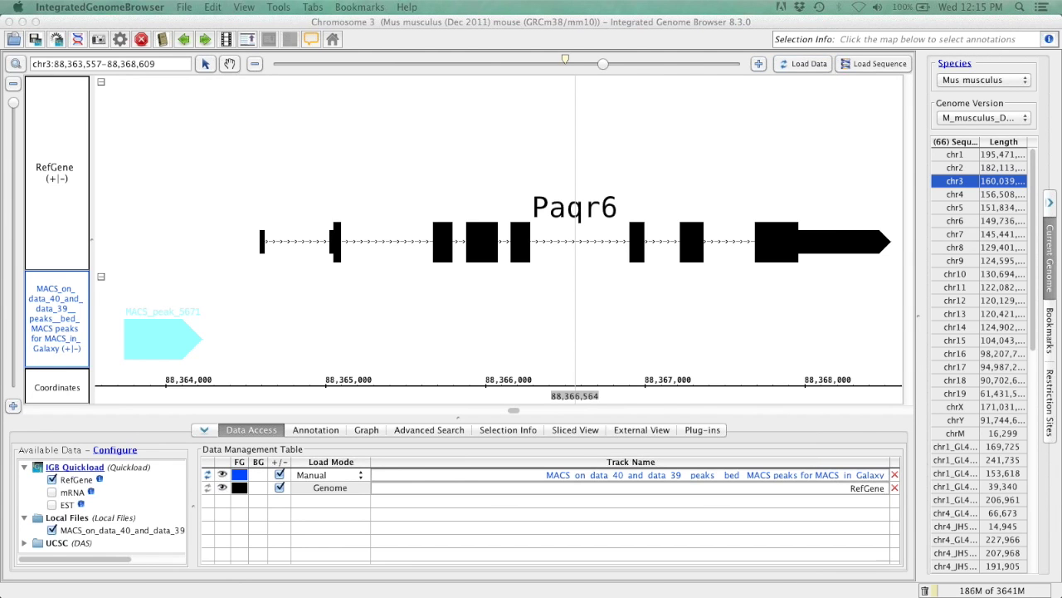
left_click_drag(863, 560, 408, 203)
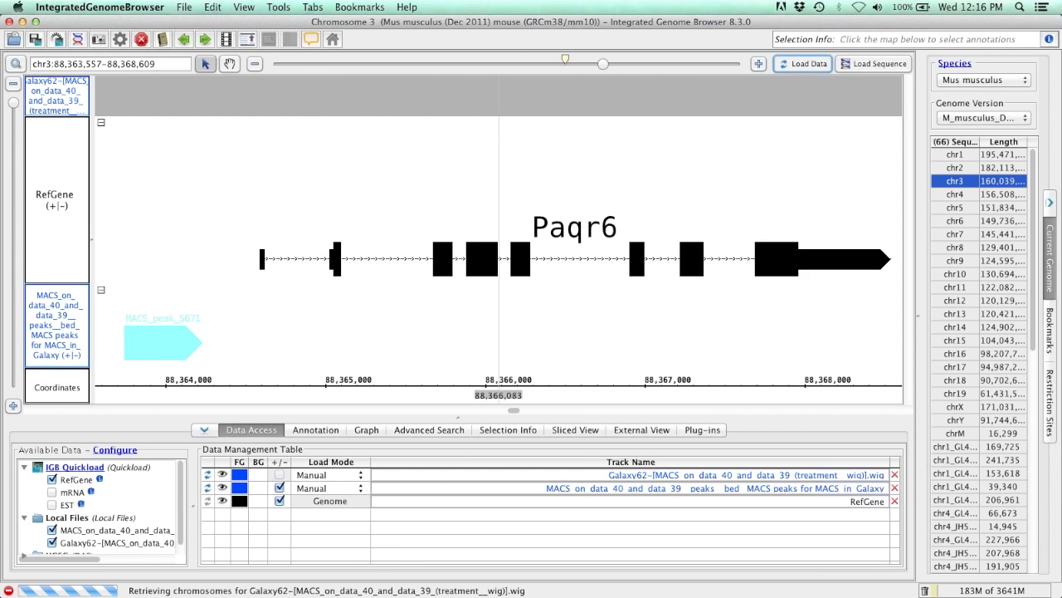
Step: Switch to Galaxy in Chrome and make the saved history RNA-Seq Sox9 the current history
key("ctrl+Up")
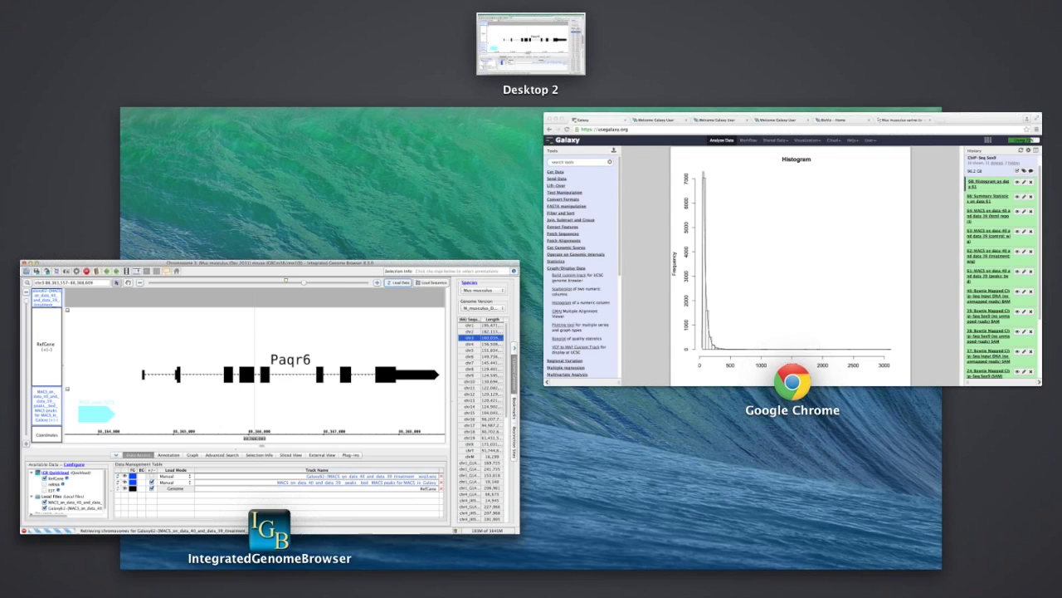
left_click(778, 261)
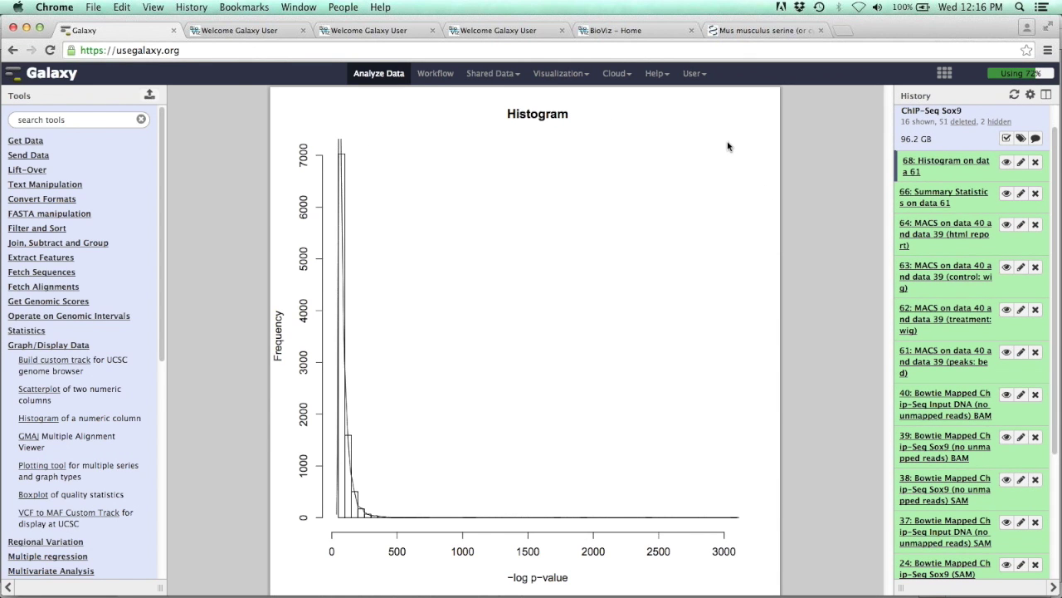
left_click(1031, 95)
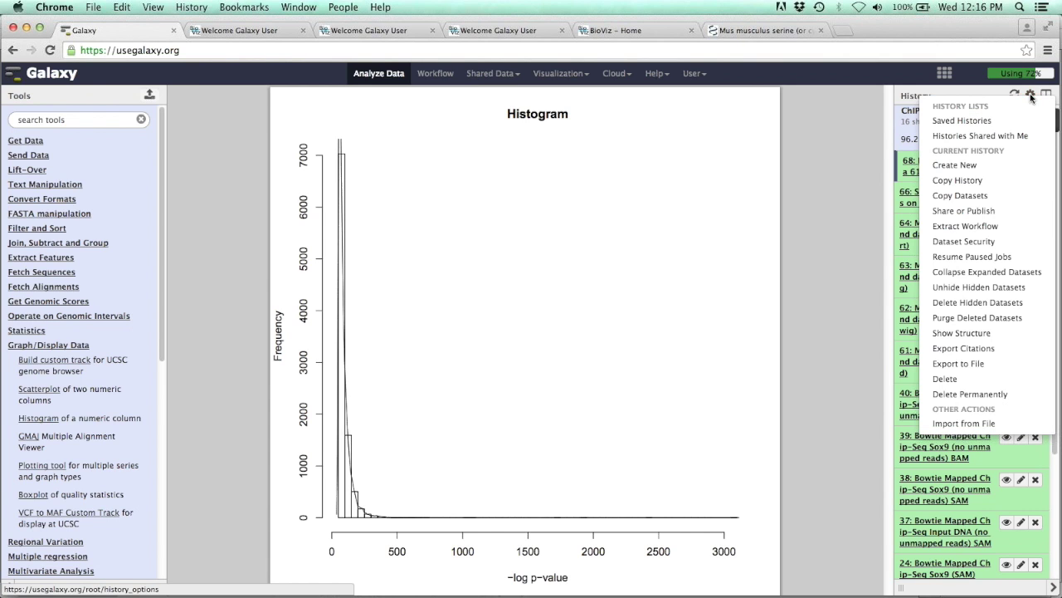
left_click(970, 121)
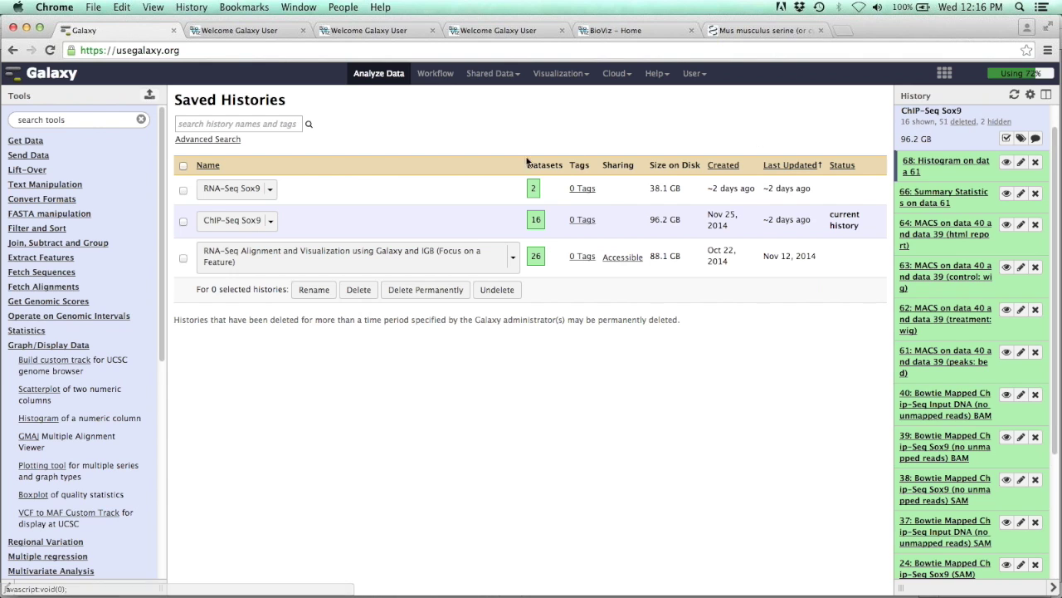
left_click(232, 189)
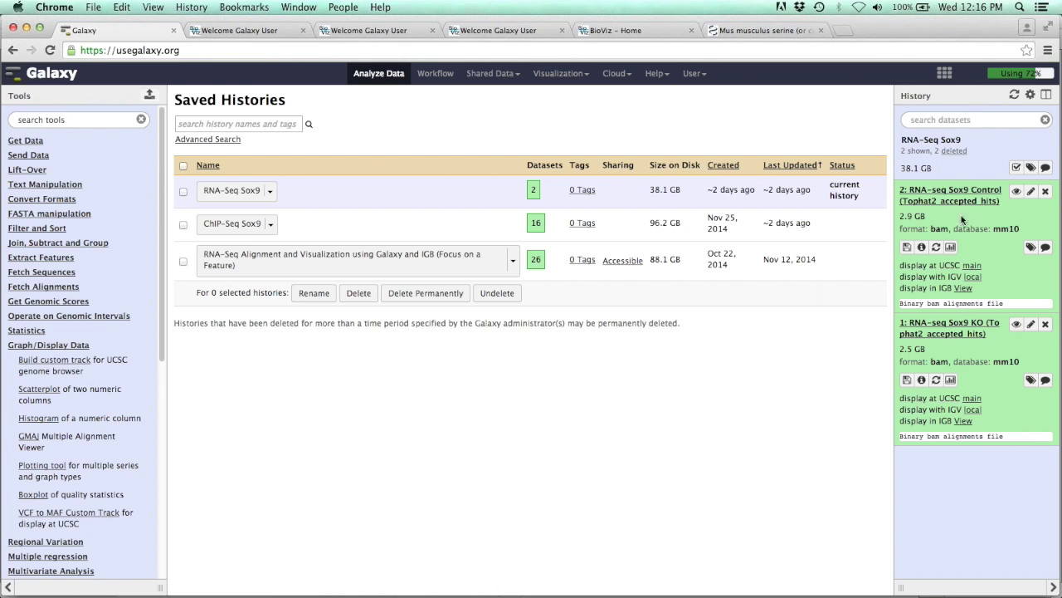
Step: Send the RNA-seq Sox9 KO and RNA-seq Sox9 Control Tophat2 accepted hits datasets from the Galaxy history to IGB for display
left_click(944, 332)
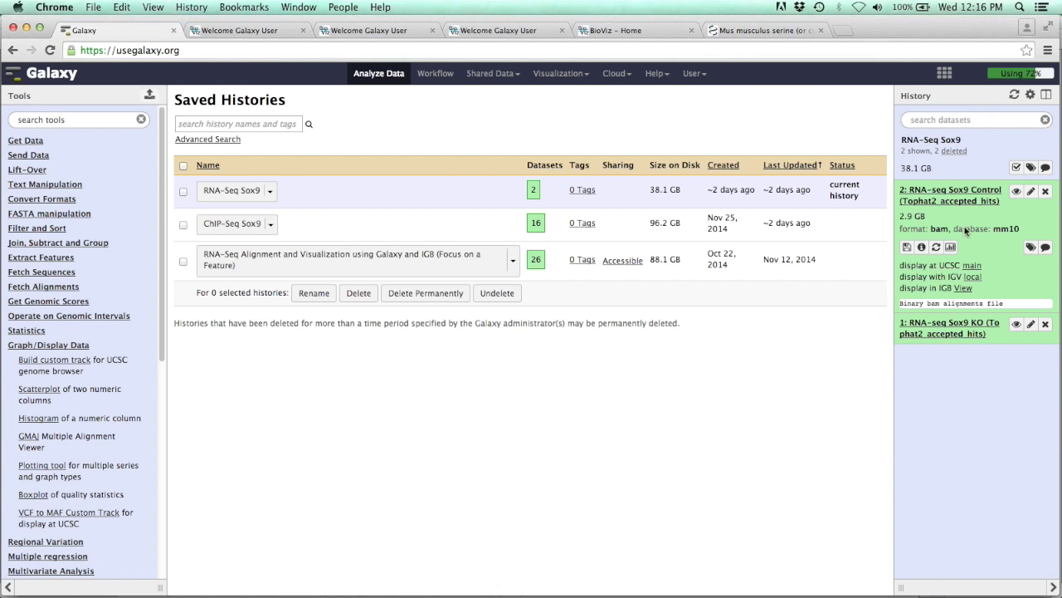
left_click(954, 330)
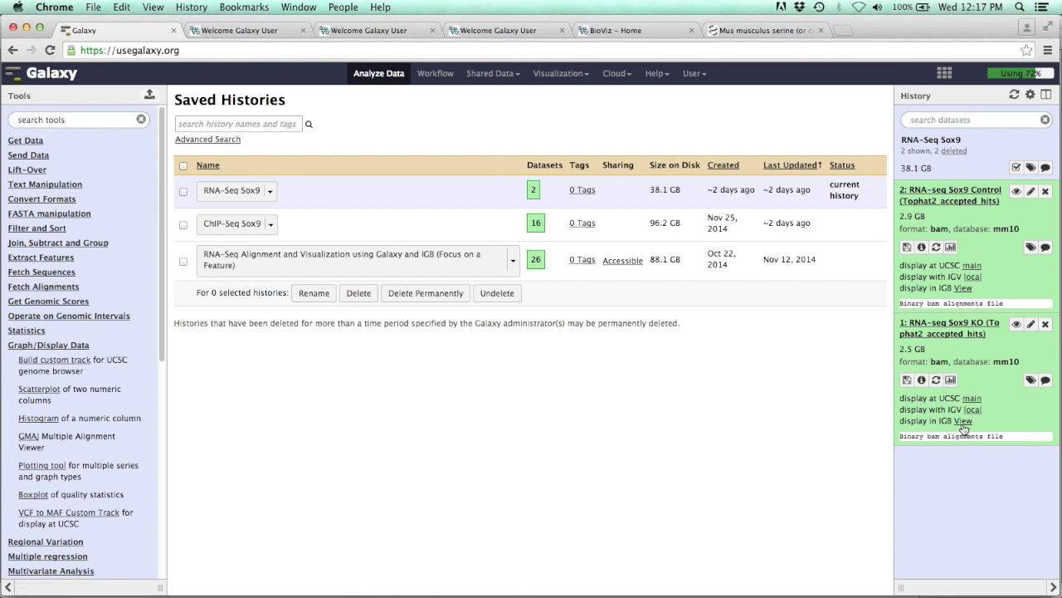
left_click_drag(901, 420, 938, 429)
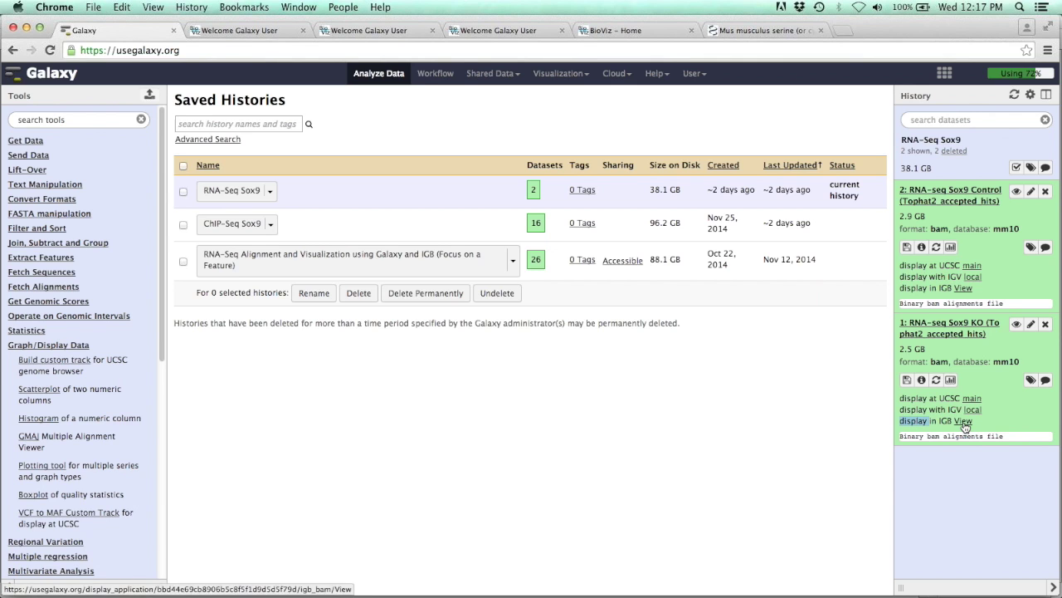
left_click(964, 421)
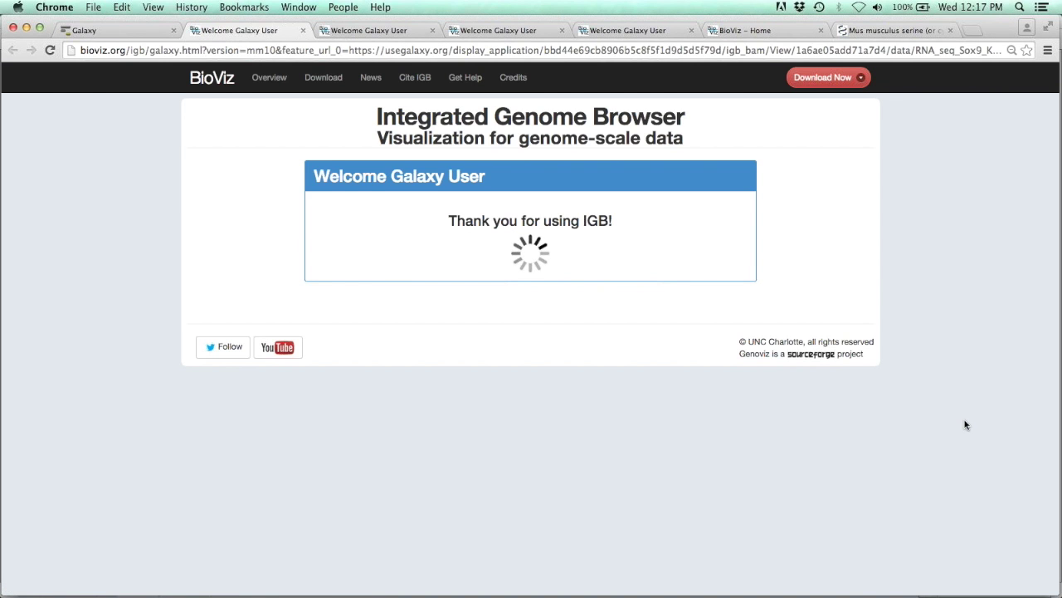
left_click(129, 34)
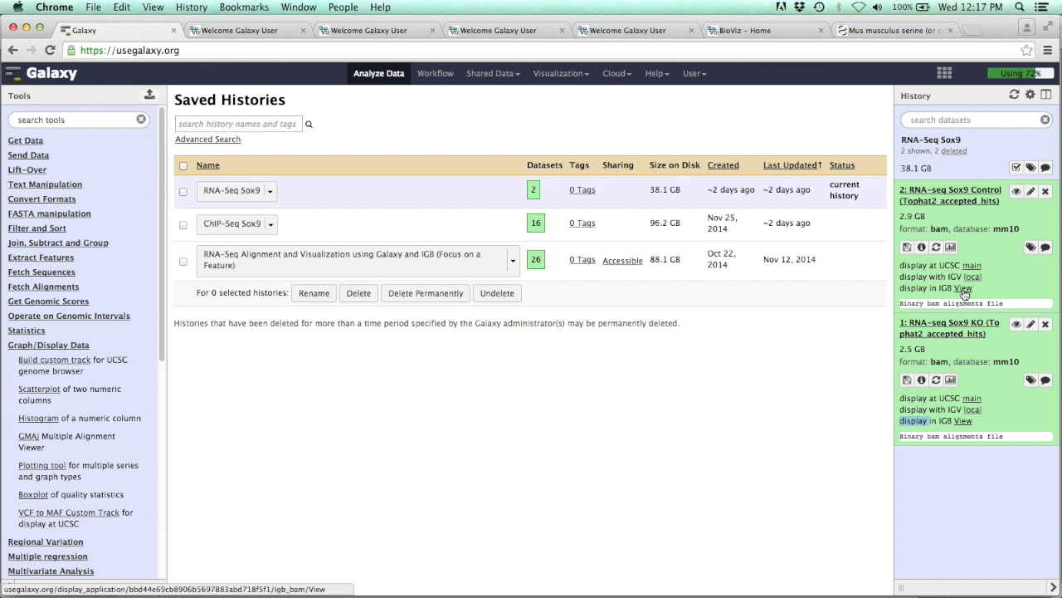
left_click(960, 291)
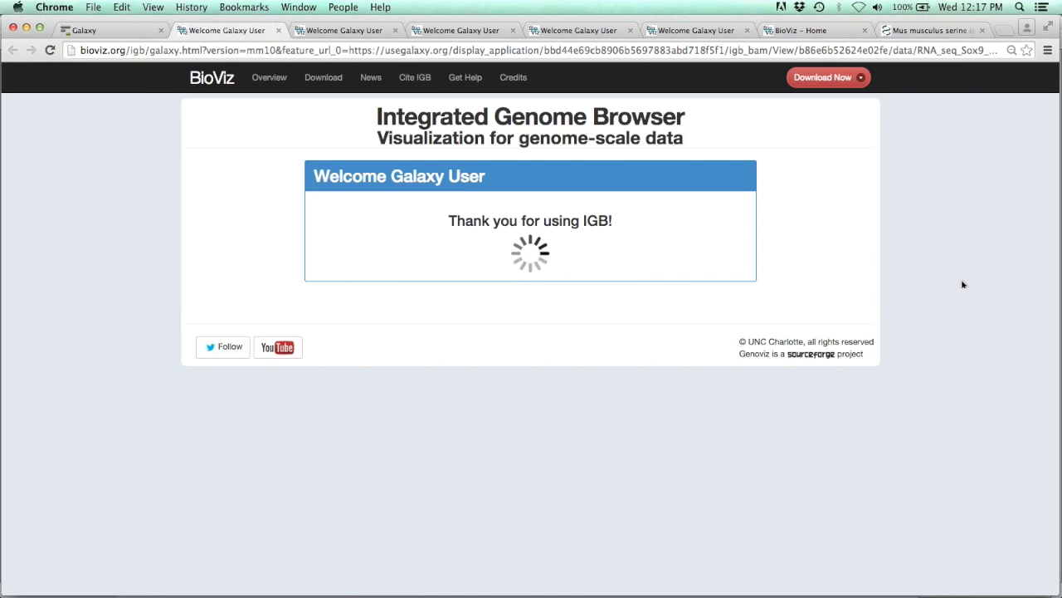
Step: Return to Integrated Genome Browser, dismiss the data display notice, and load the data of all added tracks for the Paqr6 region
key("ctrl+Up")
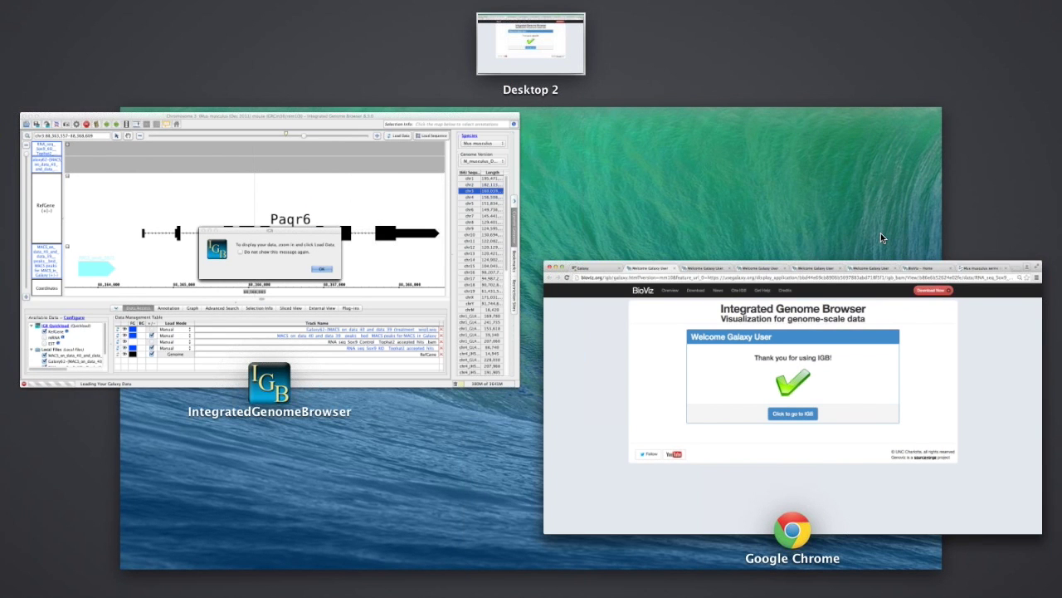
left_click(377, 266)
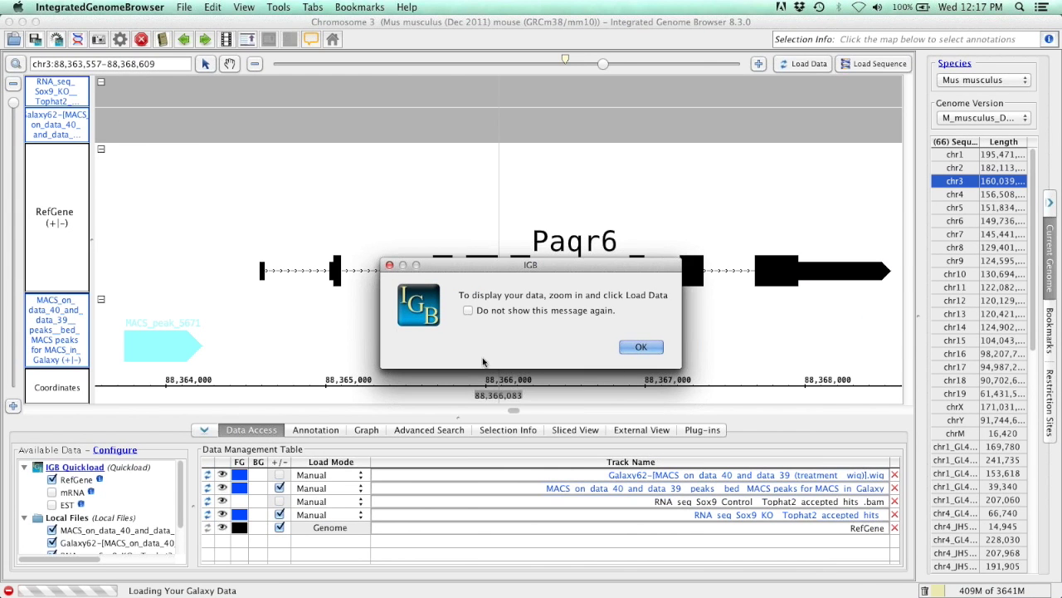
left_click(633, 347)
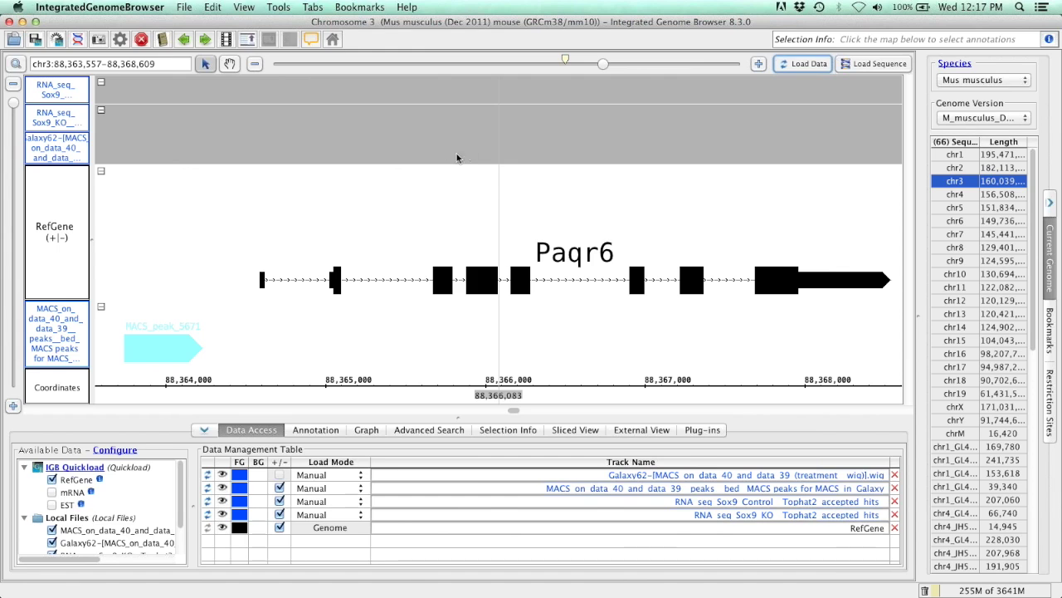
left_click(805, 64)
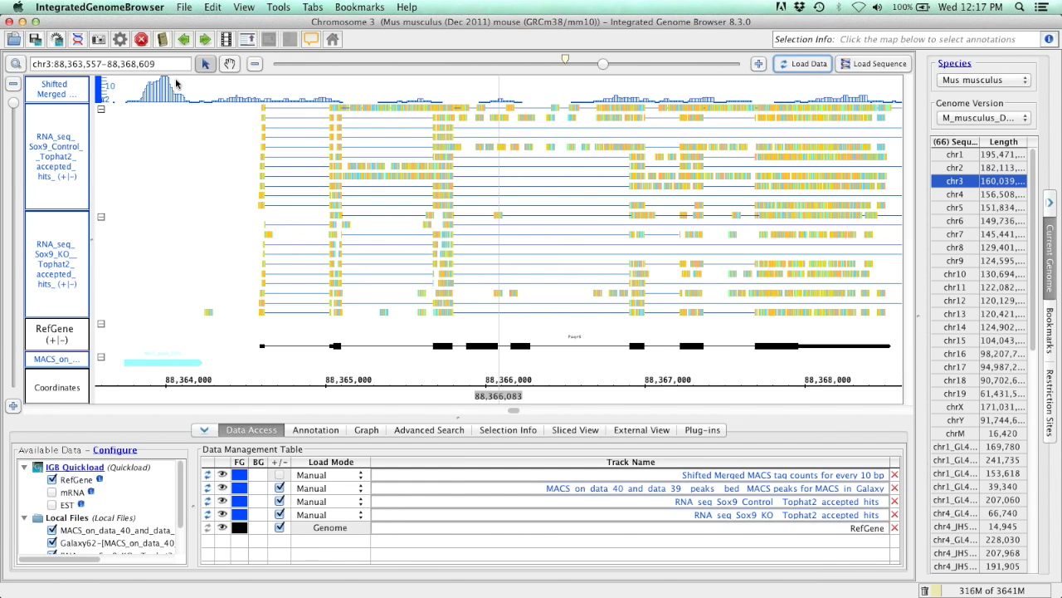
Step: Move the Shifted Merged MACS tag counts track between the RefGene track and the MACS peaks track
left_click(56, 107)
left_click_drag(56, 107, 83, 350)
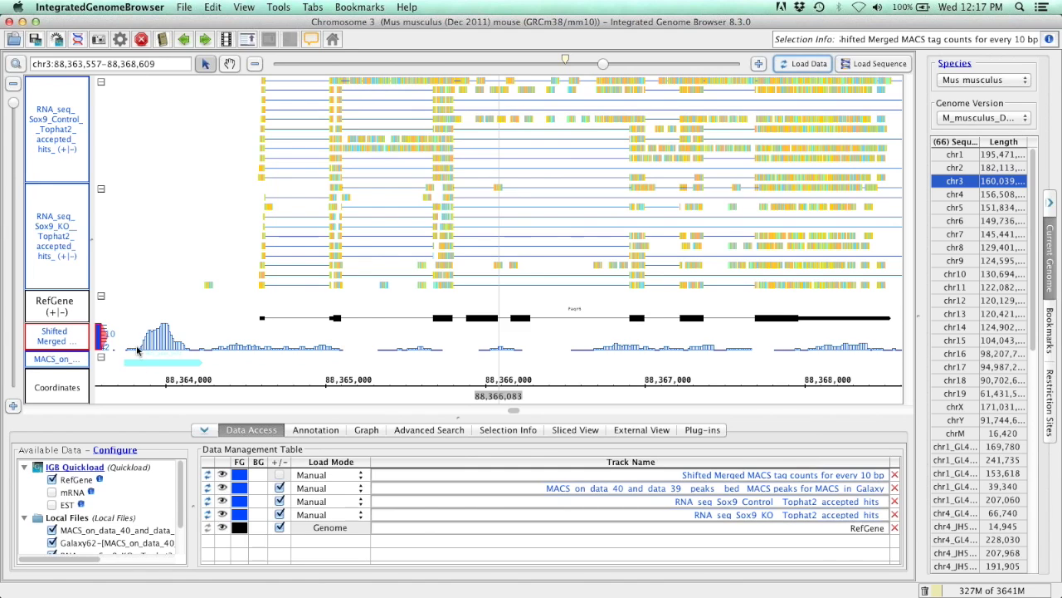